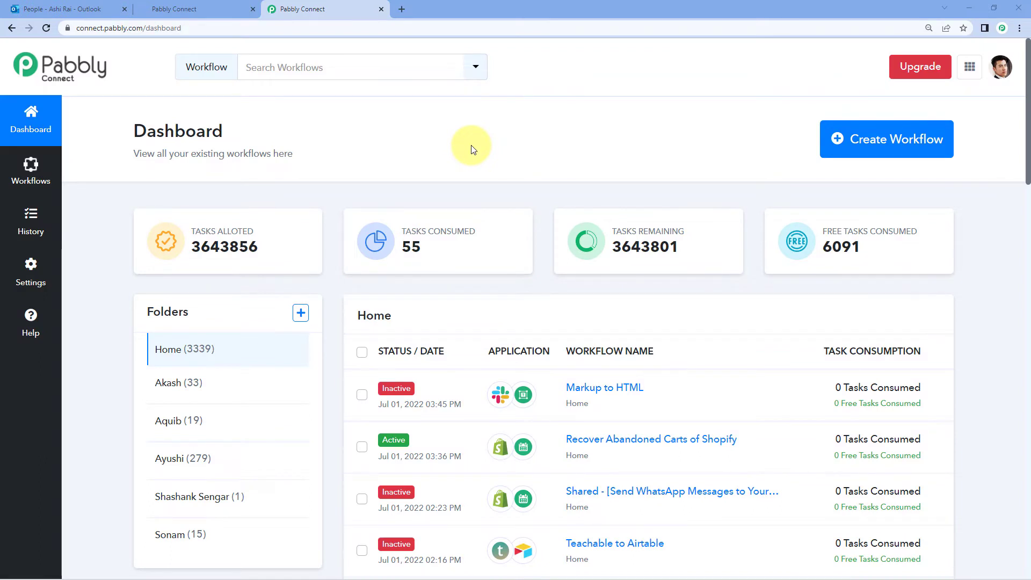
# Load pabbly.com/connect in a new browser tab, then close it and return to the dashboard
pyautogui.click(403, 9)
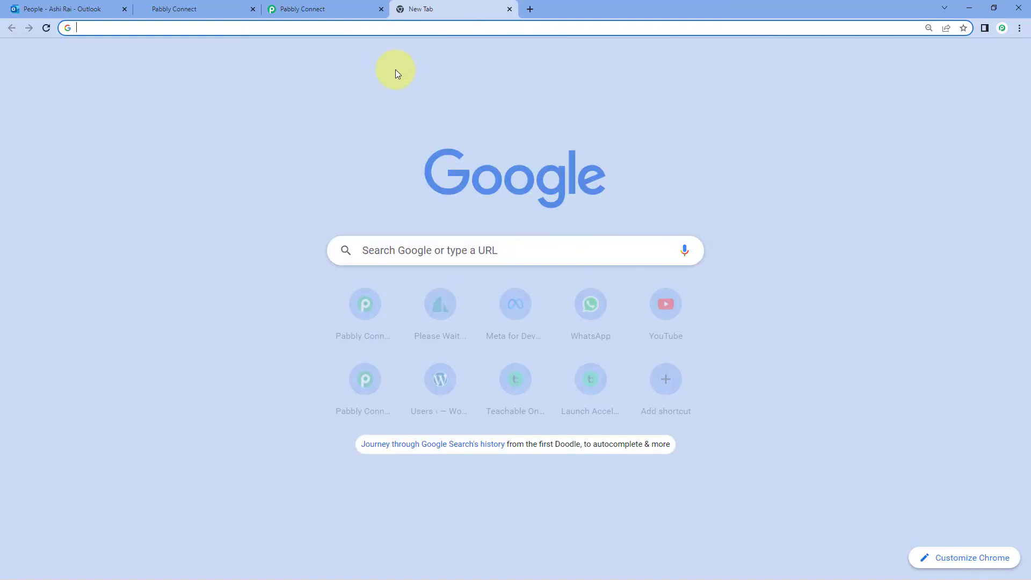
pyautogui.write('pabbly.')
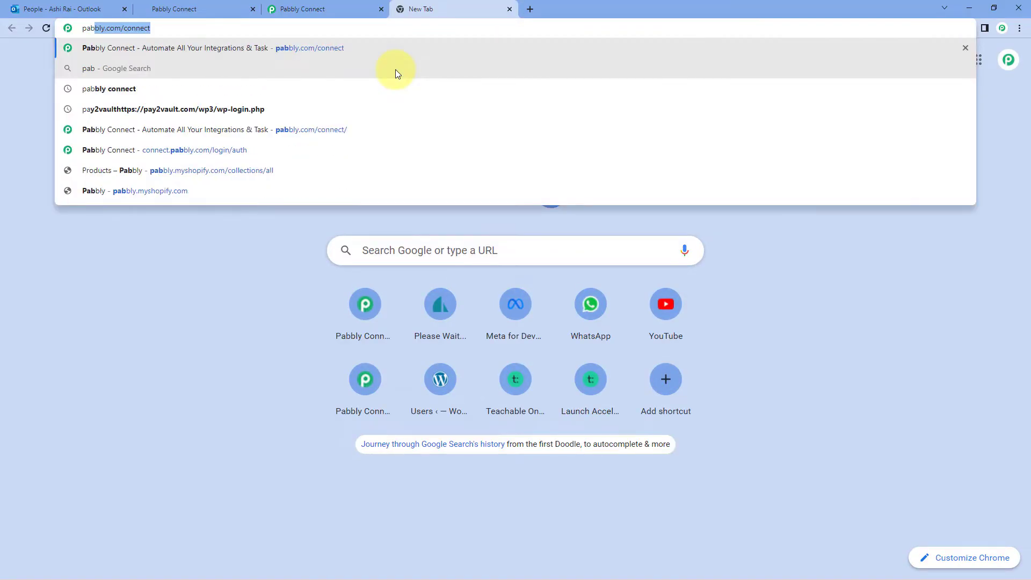
pyautogui.write('com/conn')
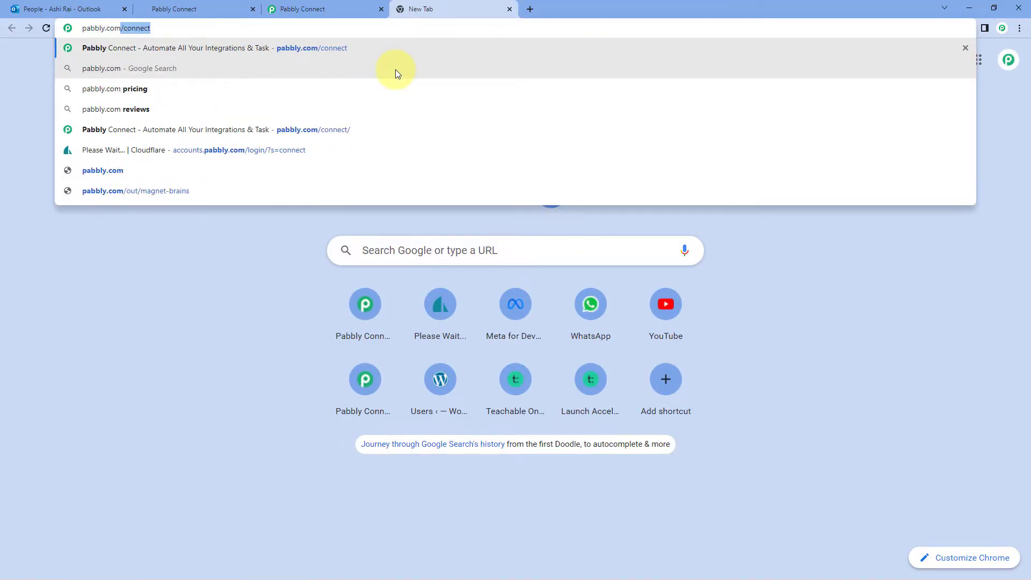
pyautogui.write('ect')
pyautogui.press('Return')
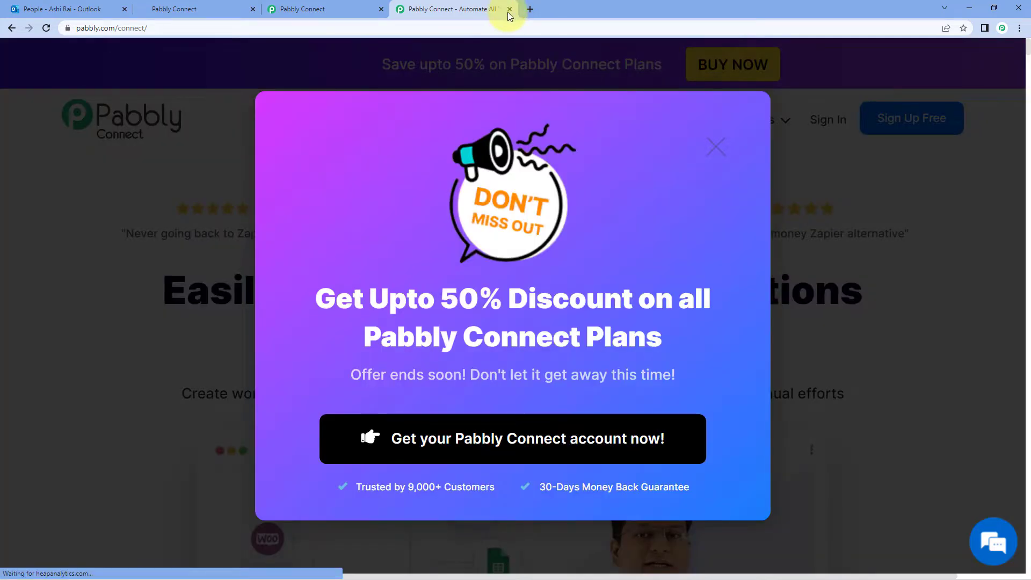
pyautogui.click(509, 9)
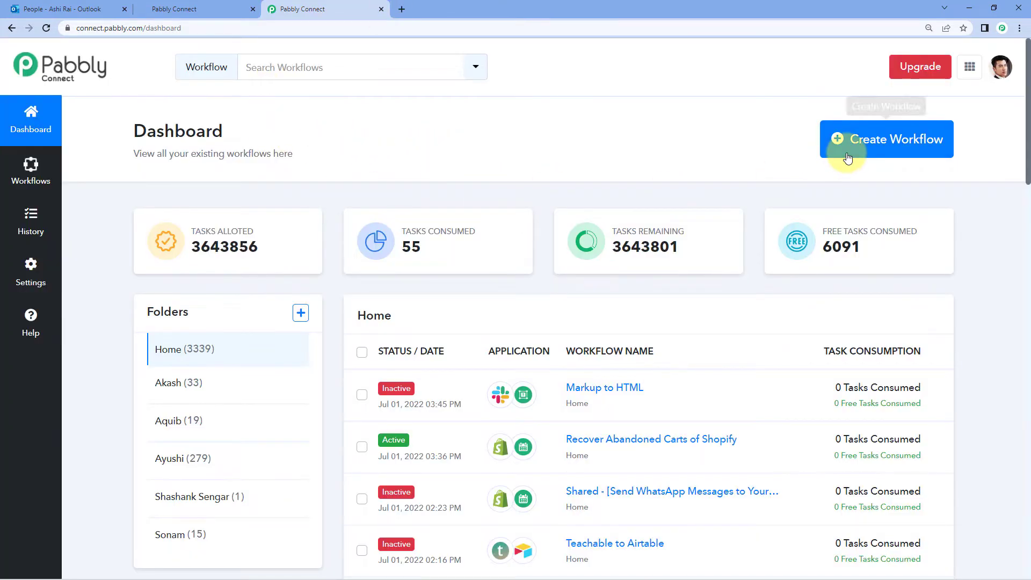
# Create a new workflow named 'Outlook to GoHighLevel'
pyautogui.click(848, 144)
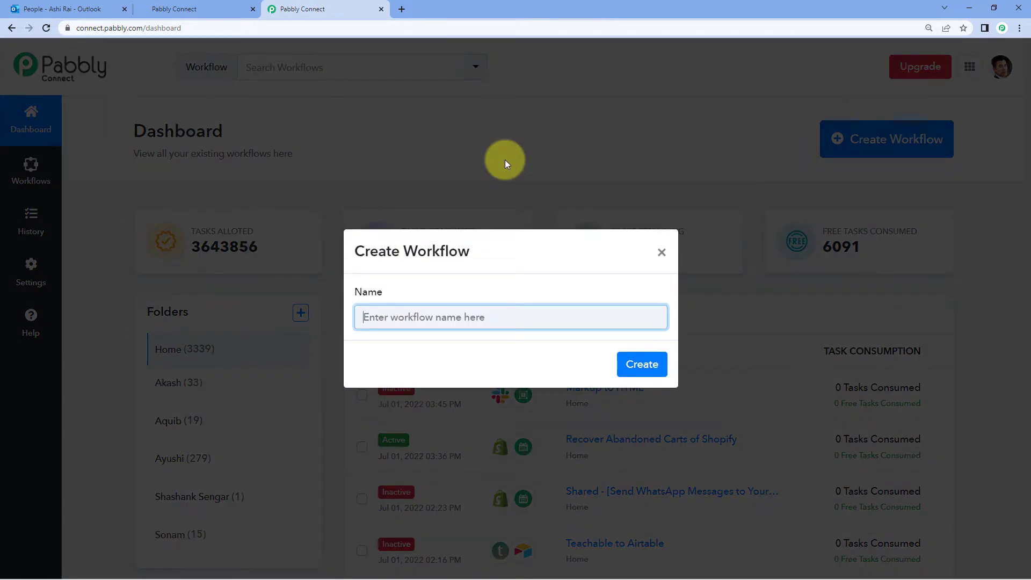
pyautogui.write('Outlook ')
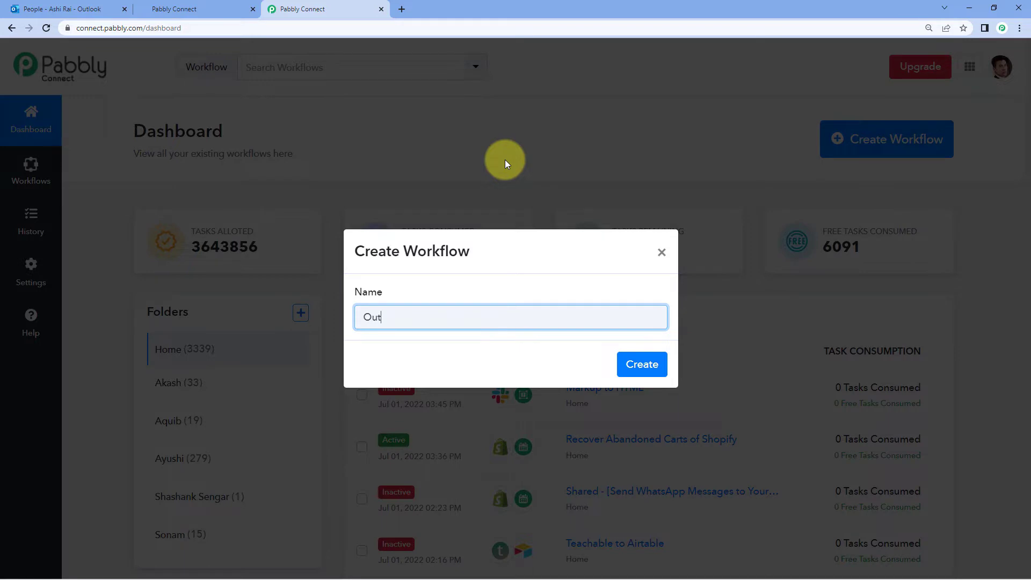
pyautogui.write('to GoHighLEvel')
pyautogui.press('BackSpace')
pyautogui.press('BackSpace')
pyautogui.press('BackSpace')
pyautogui.press('BackSpace')
pyautogui.write('ev')
pyautogui.press('BackSpace')
pyautogui.write('vel')
pyautogui.click(647, 365)
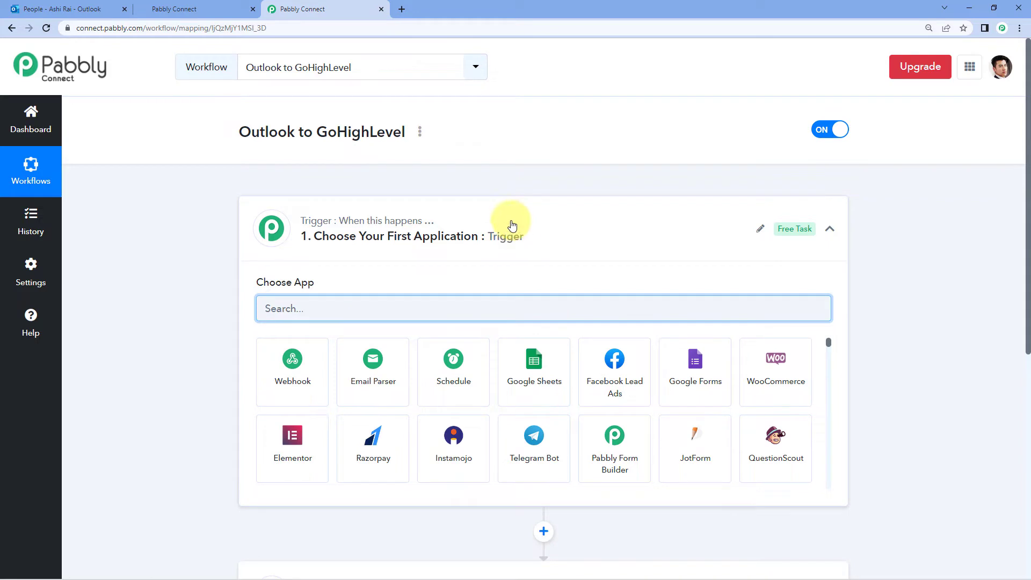
pyautogui.scroll(-1, 172, 215)
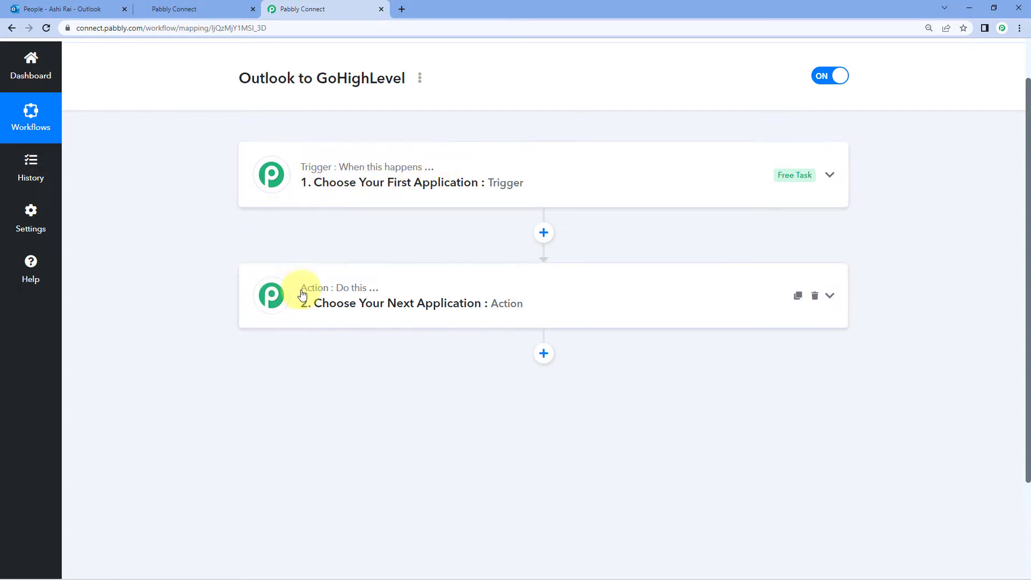
pyautogui.click(496, 166)
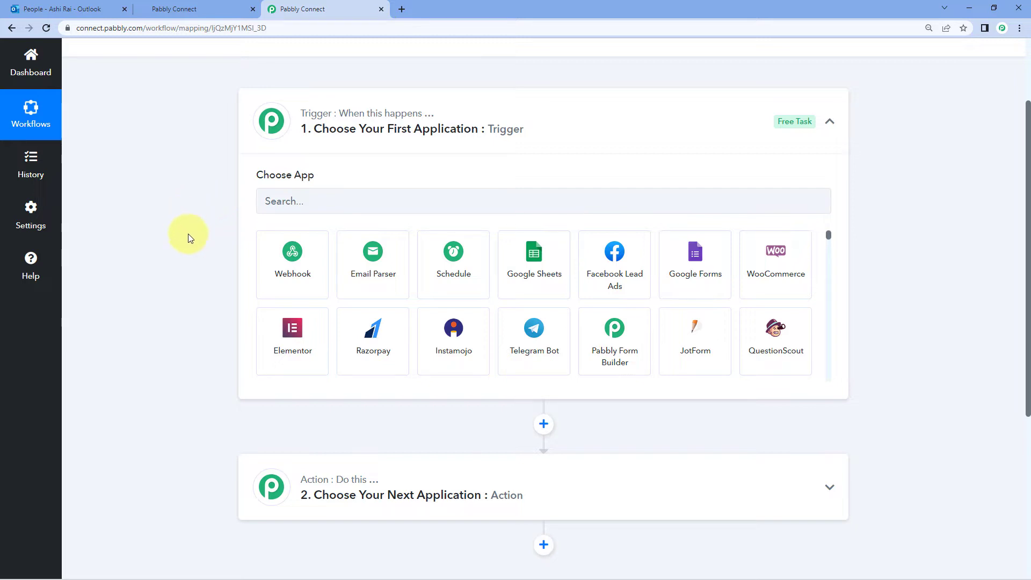
# Search the trigger apps for Microsoft and pick Microsoft Office 365
pyautogui.click(294, 201)
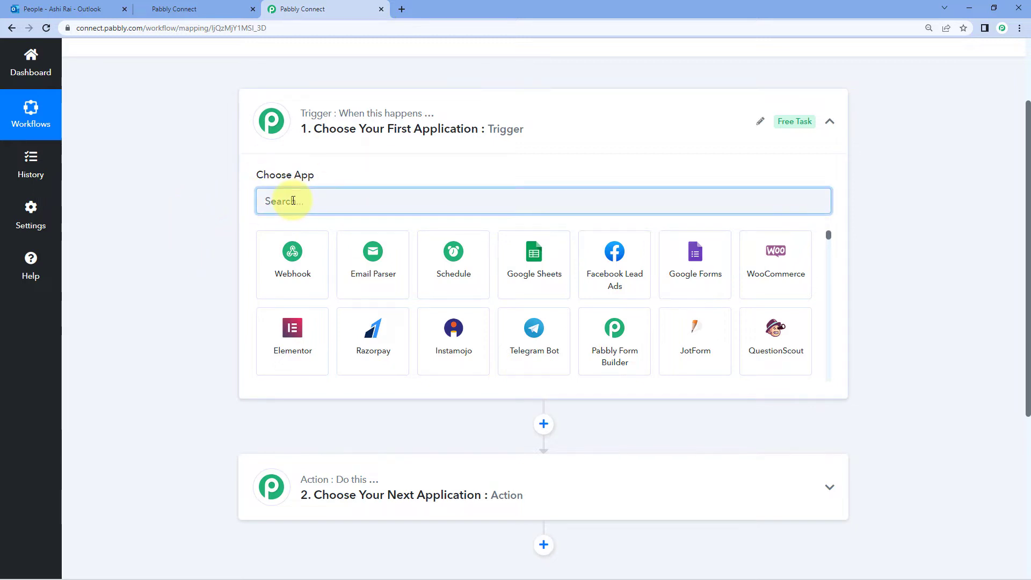
pyautogui.write('O')
pyautogui.press('BackSpace')
pyautogui.write('Mis')
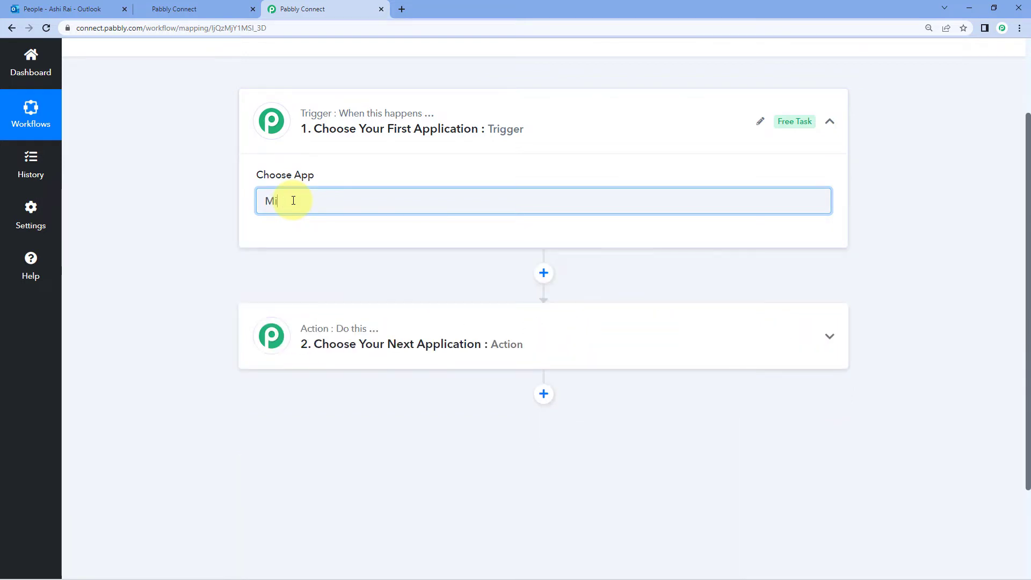
pyautogui.write('cr')
pyautogui.click(306, 273)
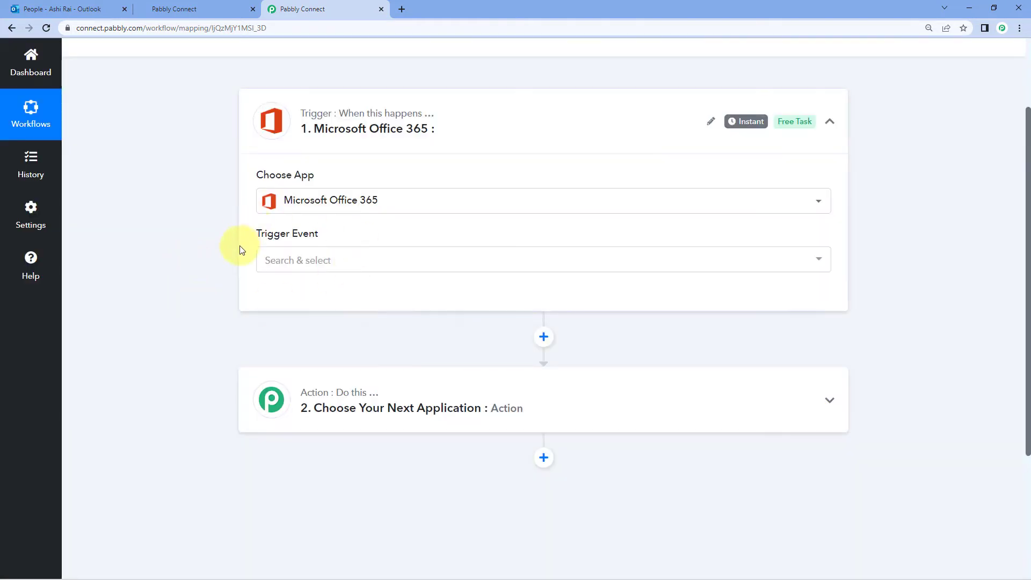
# Choose New Contact as the trigger event and bring up the account connection panel
pyautogui.click(350, 260)
pyautogui.scroll(-2, 232, 269)
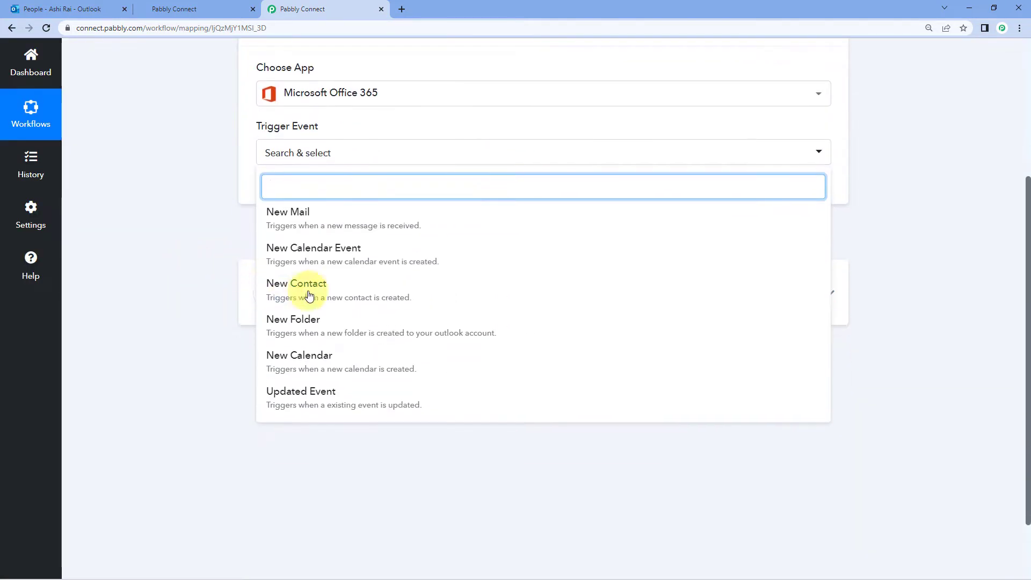
pyautogui.click(310, 294)
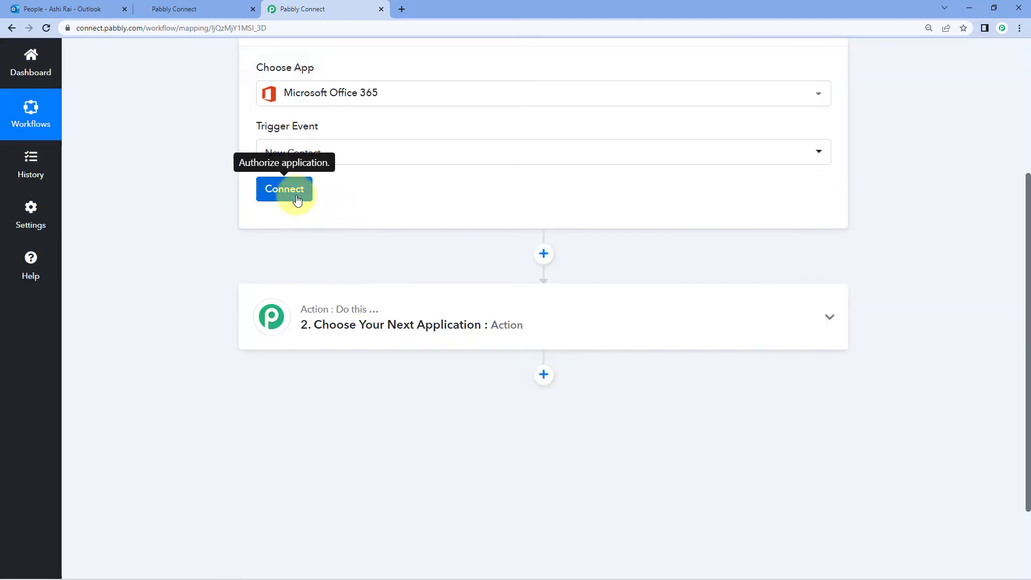
pyautogui.click(290, 199)
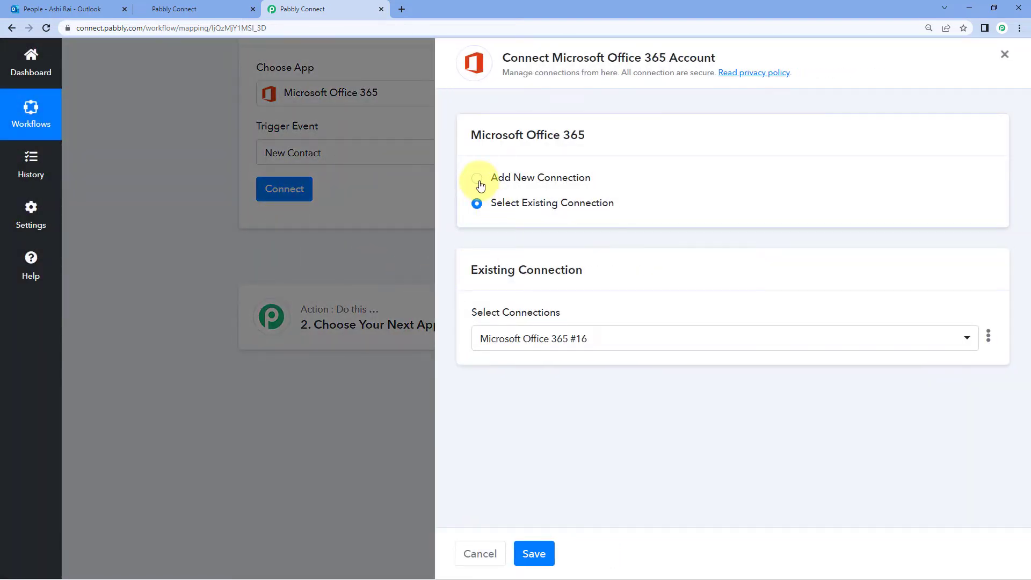
# Add a new Microsoft Office 365 connection and approve Pabbly Connect's access in the consent window
pyautogui.click(478, 179)
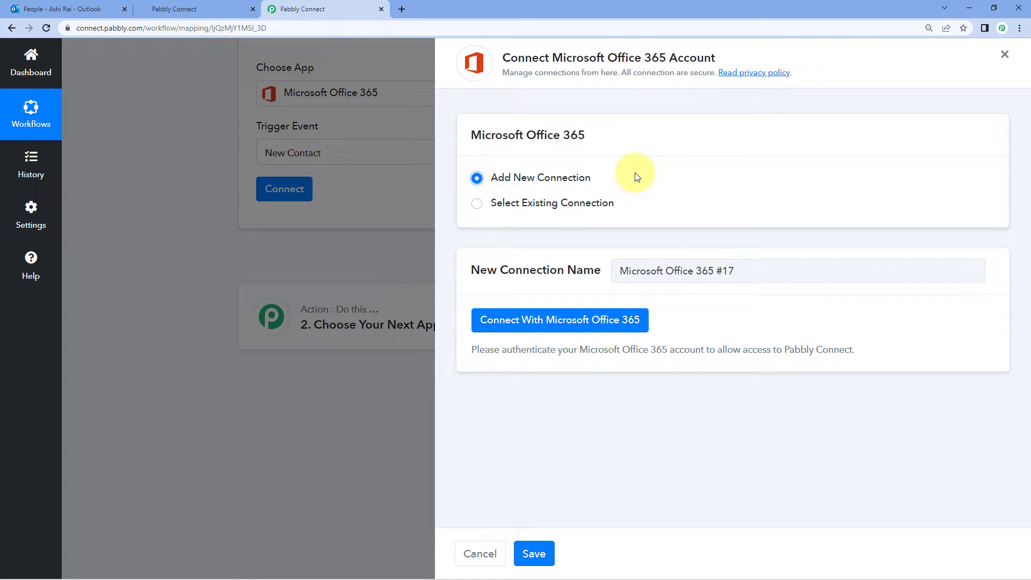
pyautogui.click(561, 330)
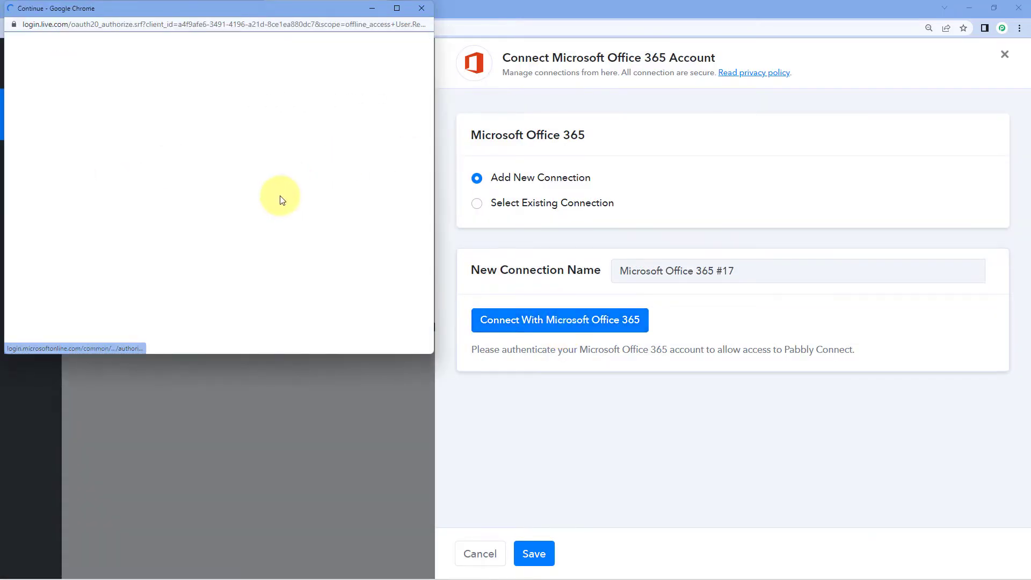
pyautogui.moveTo(237, 11); pyautogui.dragTo(239, 28)
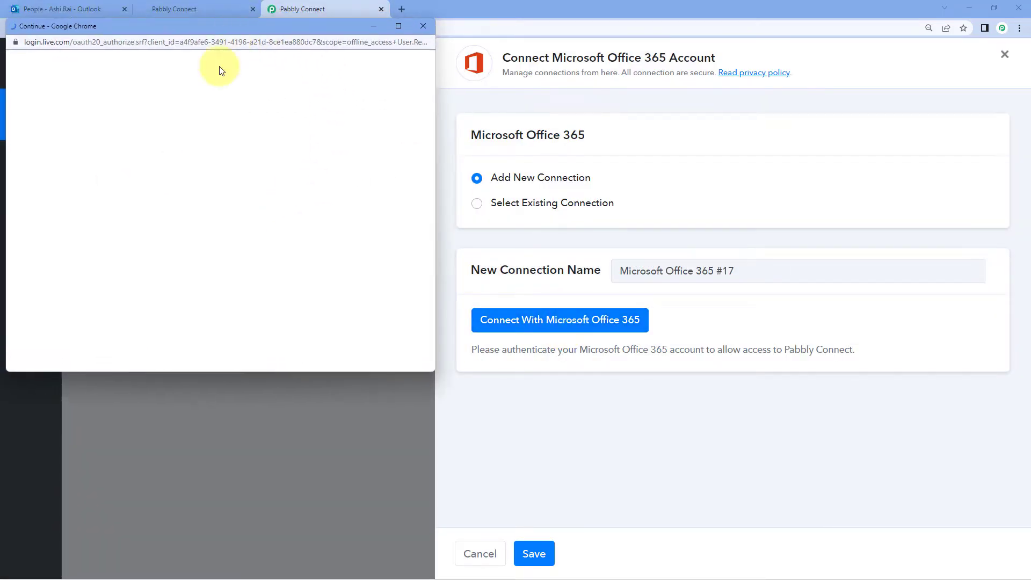
pyautogui.moveTo(98, 22); pyautogui.dragTo(101, 47)
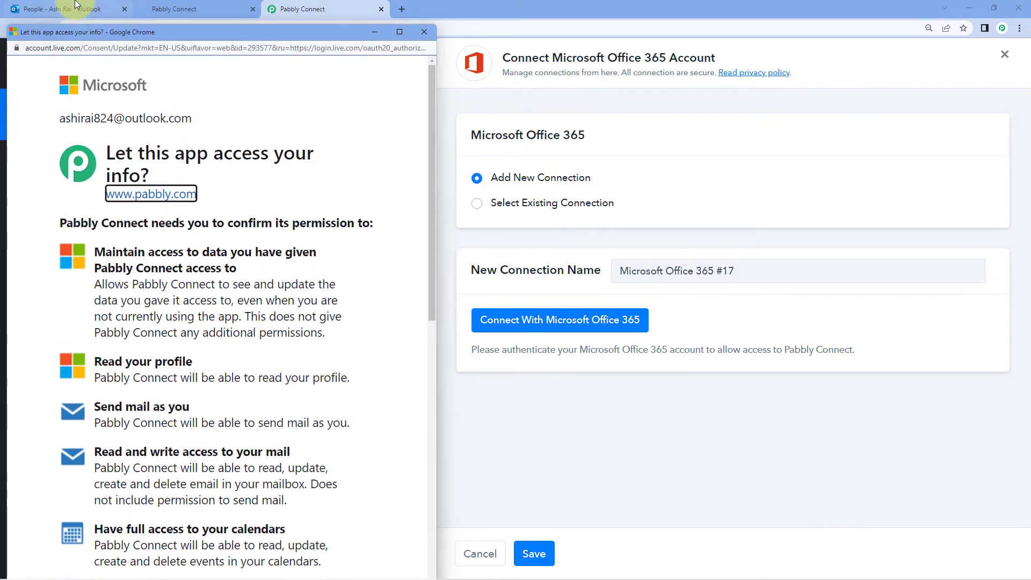
pyautogui.click(65, 9)
pyautogui.click(318, 10)
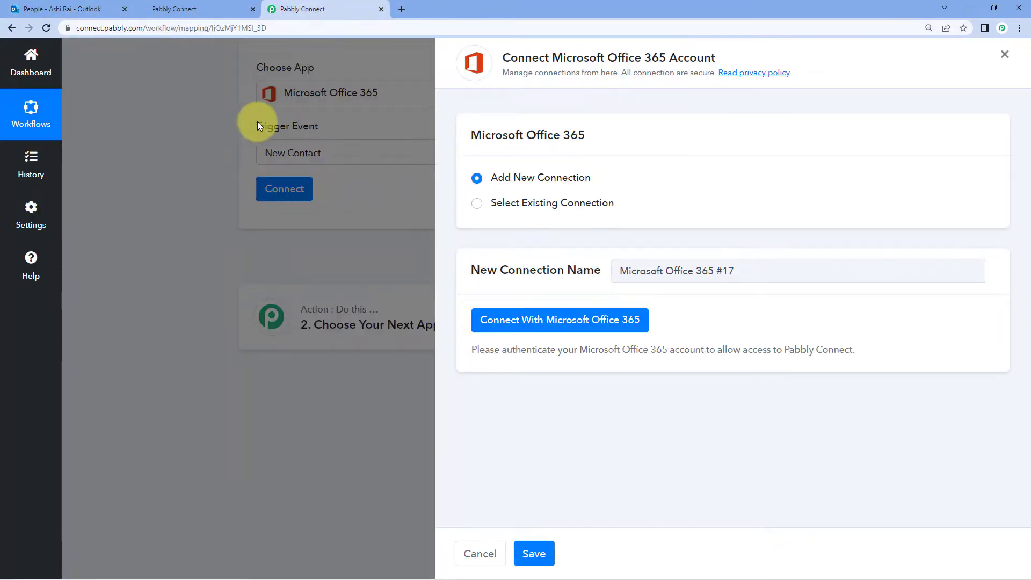
pyautogui.click(253, 179)
pyautogui.scroll(-10, 257, 214)
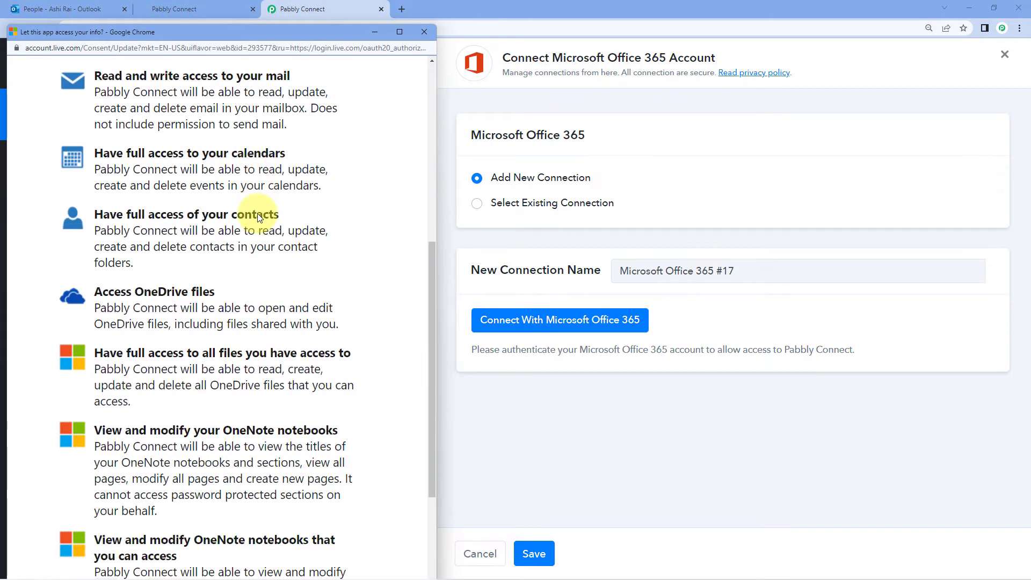
pyautogui.click(338, 510)
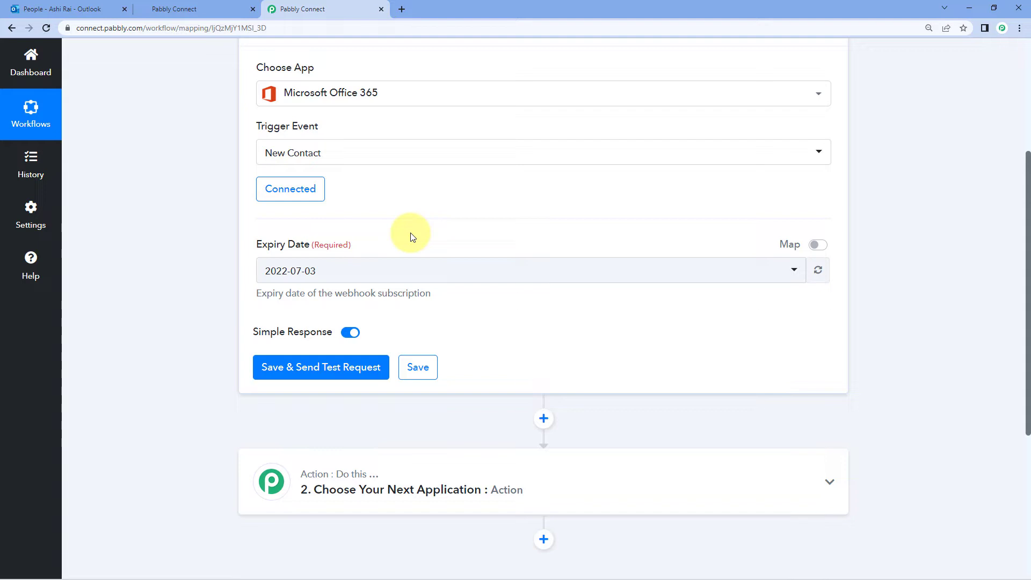
# Save the New Contact trigger and send a test request to Office 365
pyautogui.scroll(-1, 404, 223)
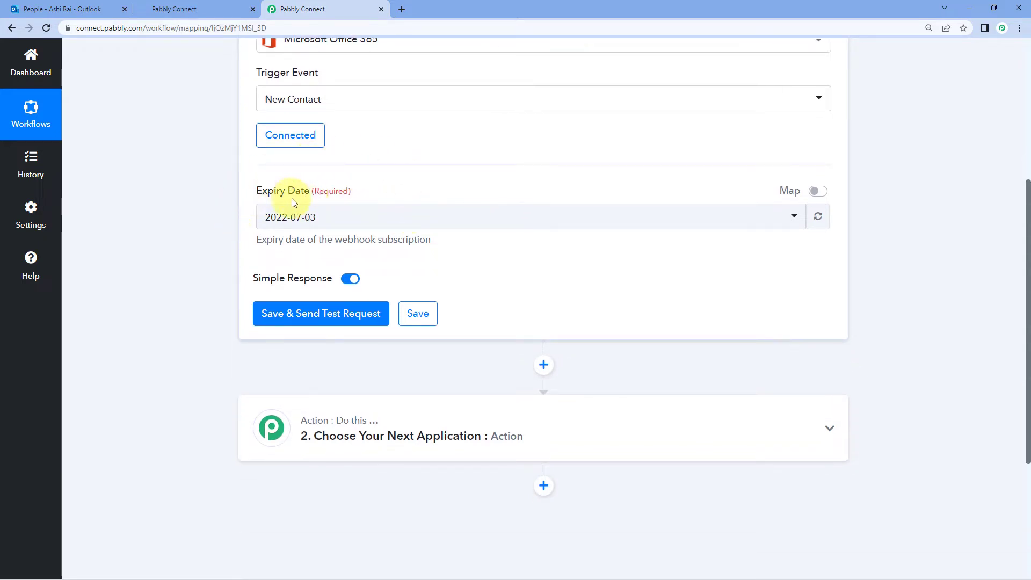
pyautogui.click(338, 314)
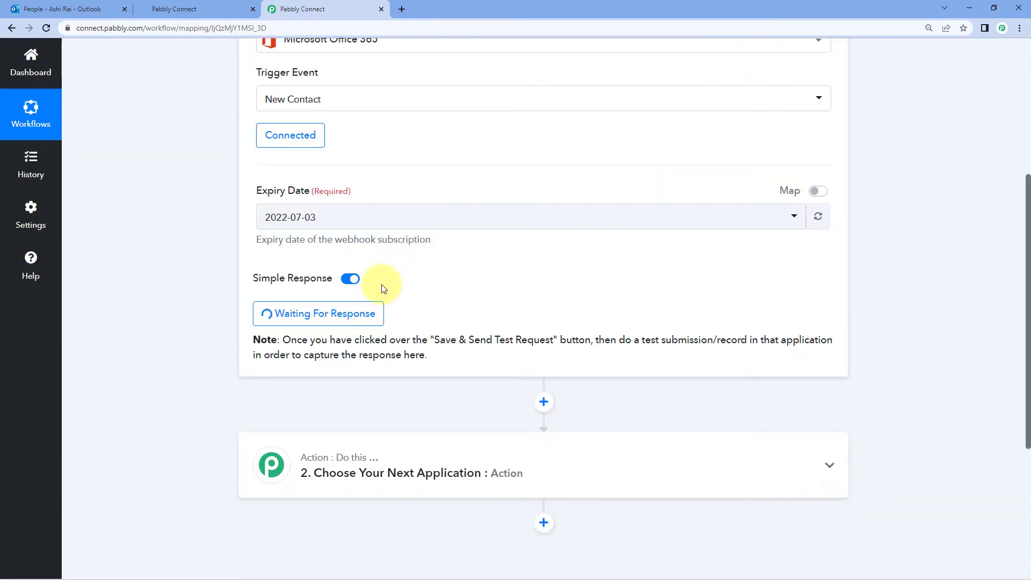
pyautogui.moveTo(306, 287)
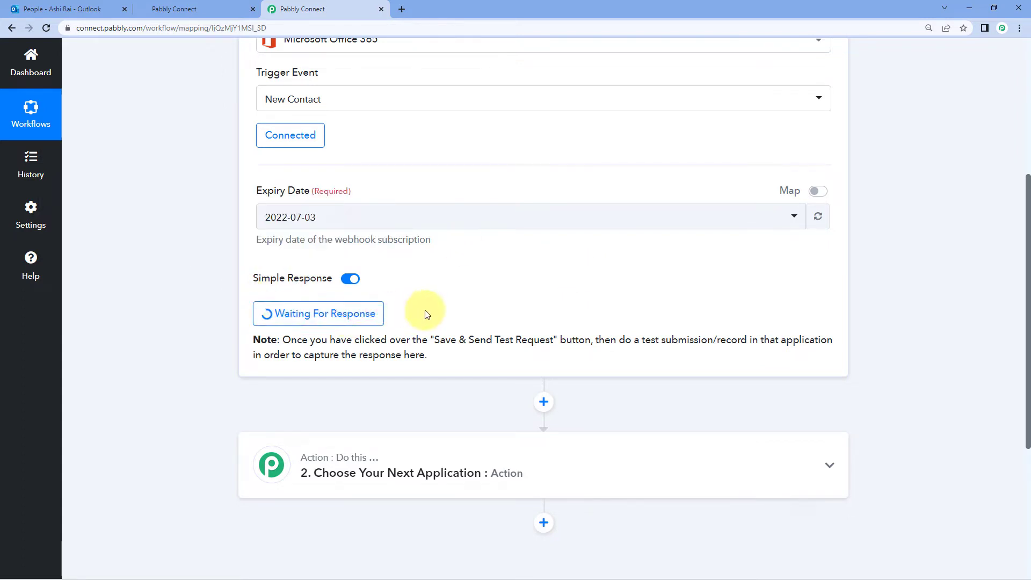
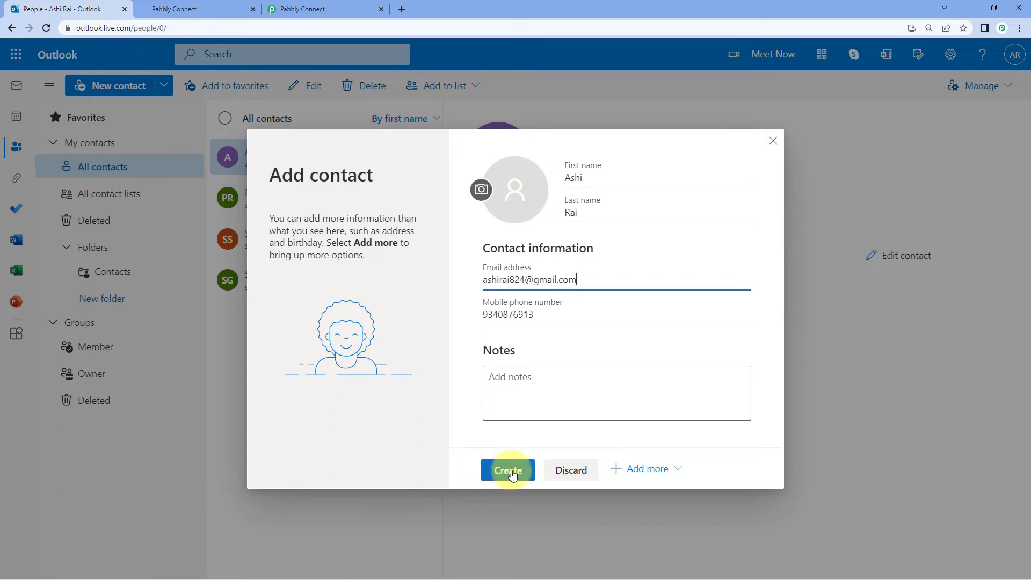
# Save the new Outlook contact, then return to the Pabbly Connect workflow
pyautogui.click(507, 469)
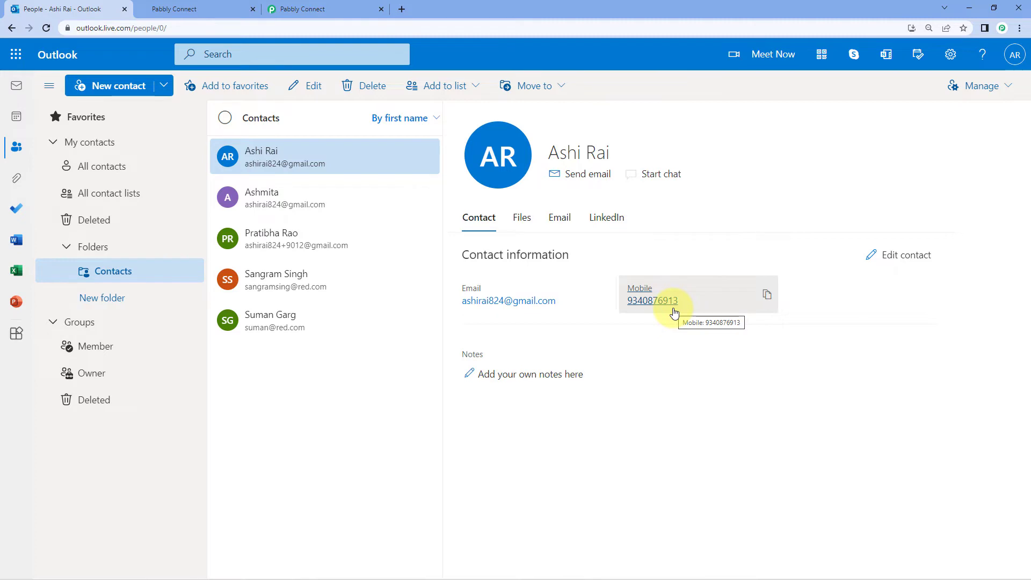
pyautogui.click(347, 7)
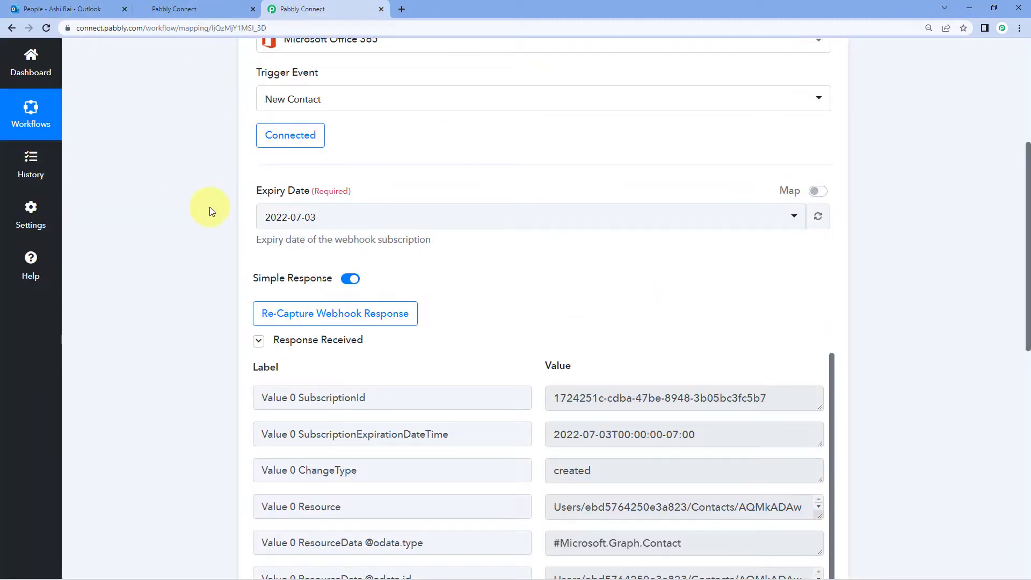
# Inspect the webhook response's SubscriptionId and full Value 0 Resource value, then expand step 2
pyautogui.scroll(-5, 210, 208)
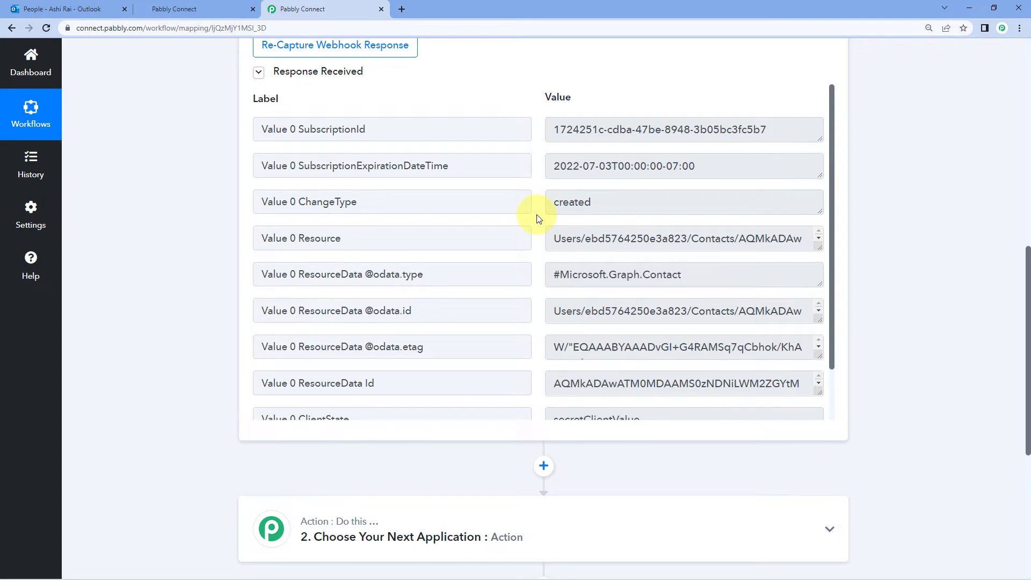
pyautogui.scroll(-2, 537, 218)
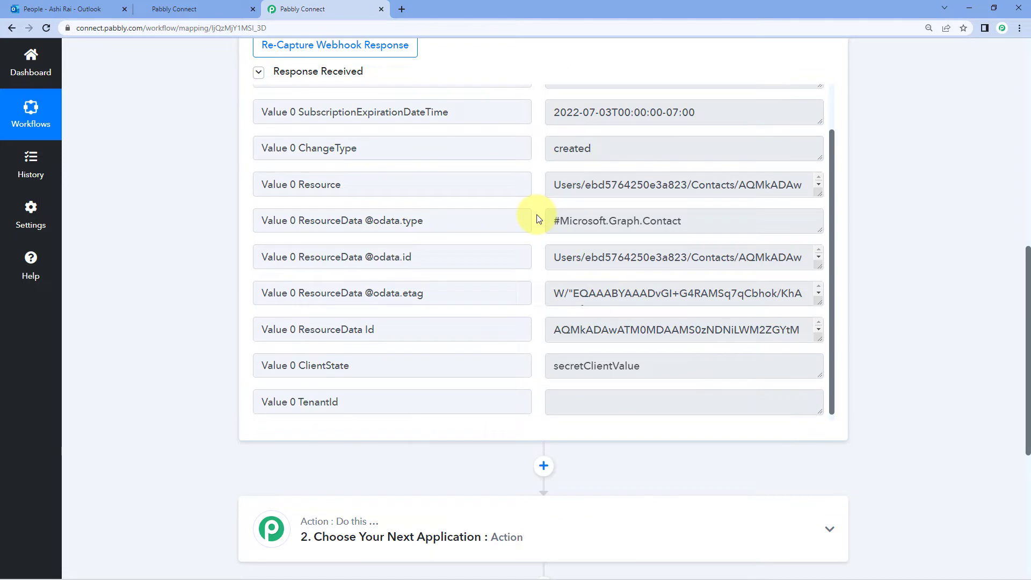
pyautogui.scroll(2, 537, 215)
pyautogui.click(356, 129)
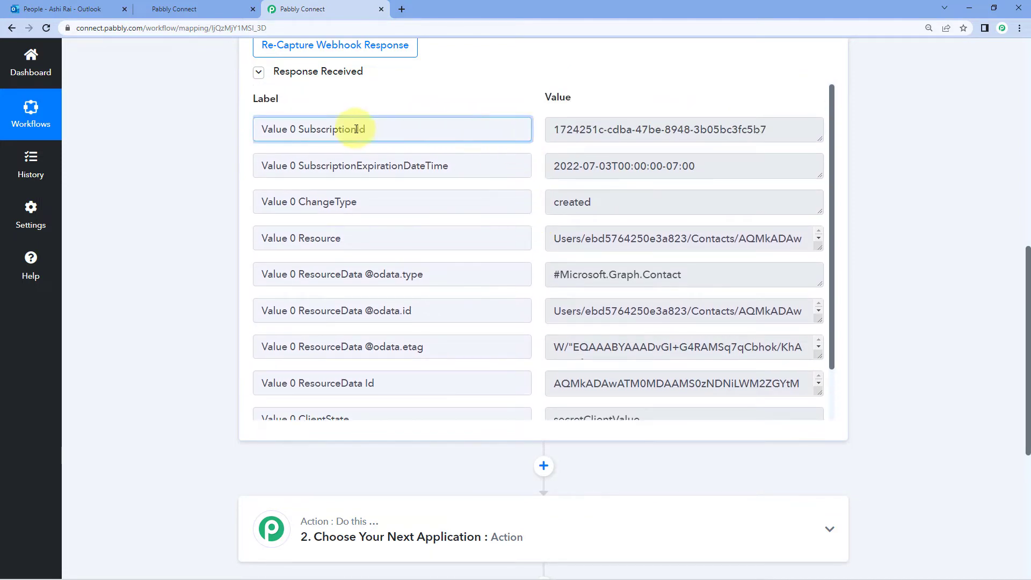
pyautogui.moveTo(356, 129); pyautogui.dragTo(266, 128)
pyautogui.moveTo(359, 238); pyautogui.dragTo(267, 238)
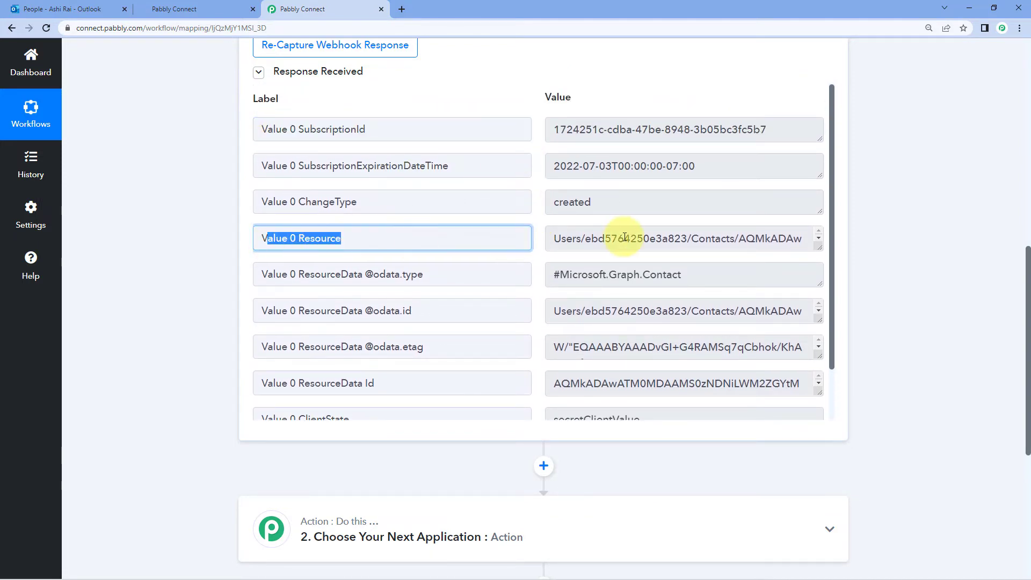
pyautogui.moveTo(553, 238); pyautogui.dragTo(817, 299)
pyautogui.click(752, 300)
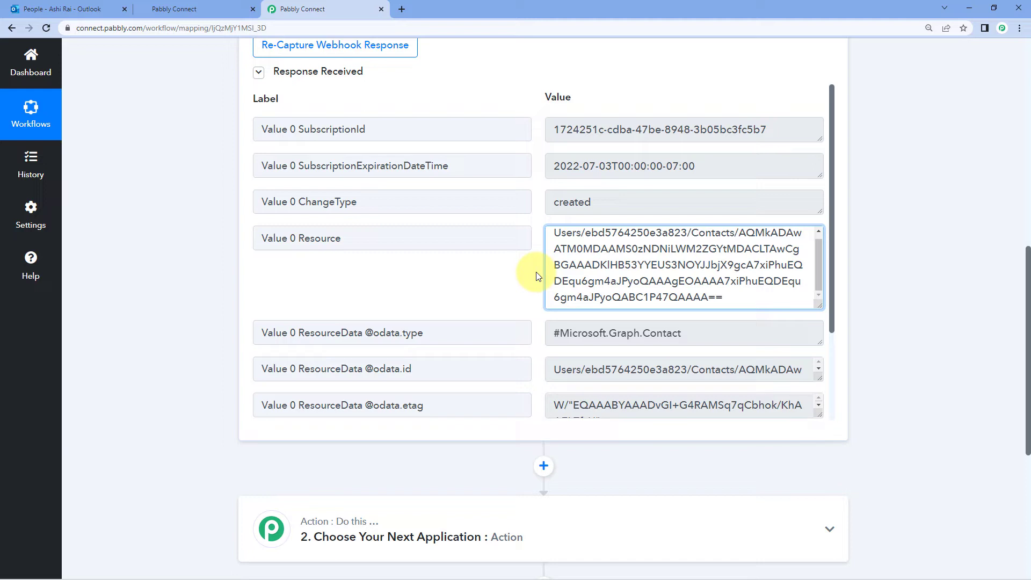
pyautogui.scroll(-5, 898, 236)
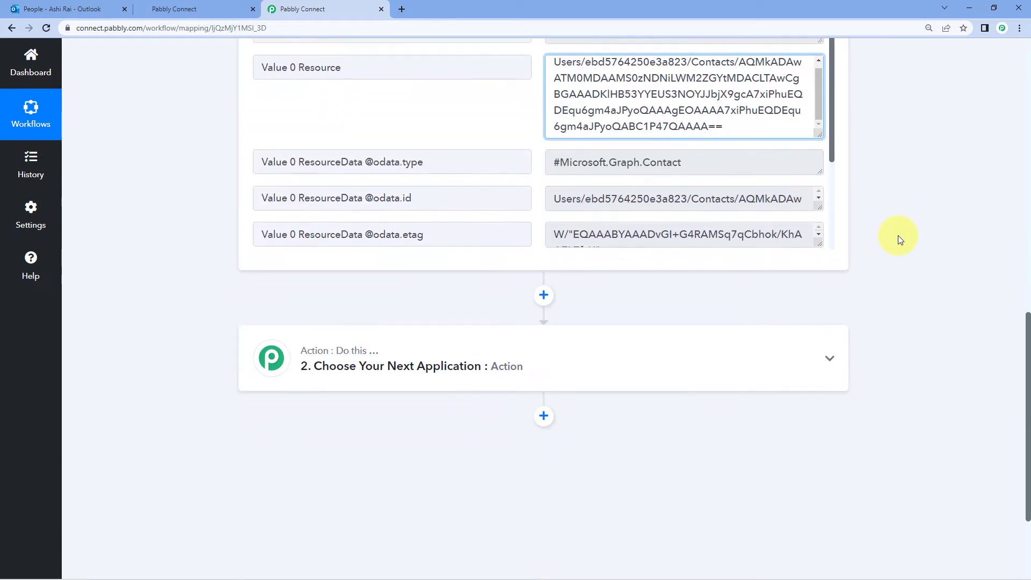
pyautogui.click(539, 203)
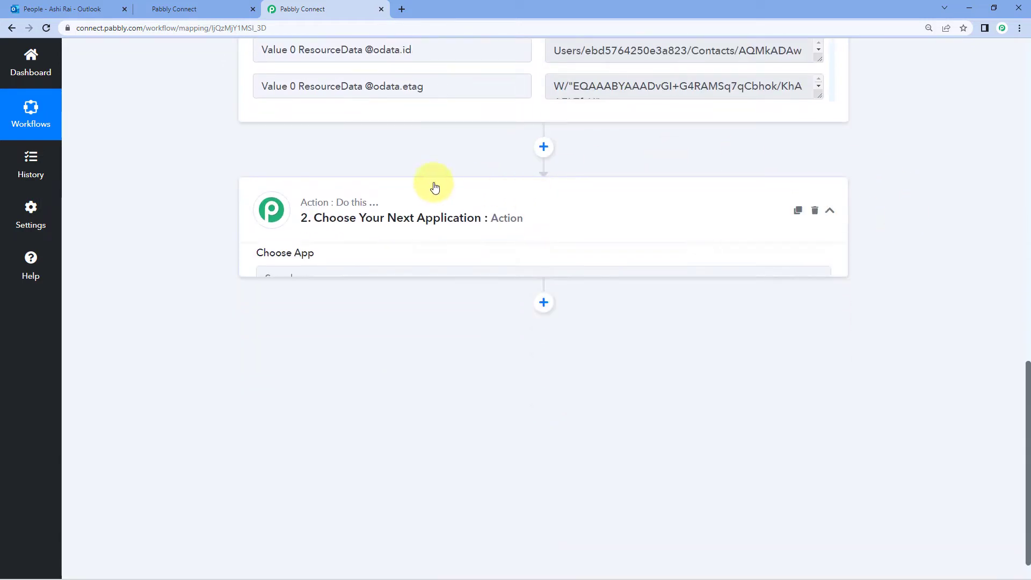
# Set step 2 to Microsoft Office 365 with the Get Resource action event and begin connecting
pyautogui.scroll(-1, 248, 252)
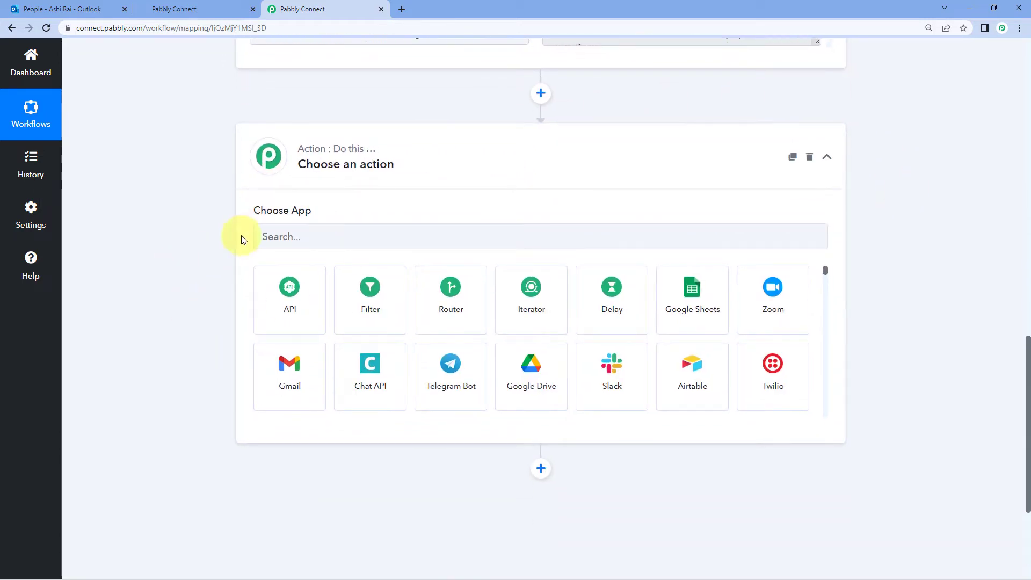
pyautogui.click(314, 235)
pyautogui.write('M')
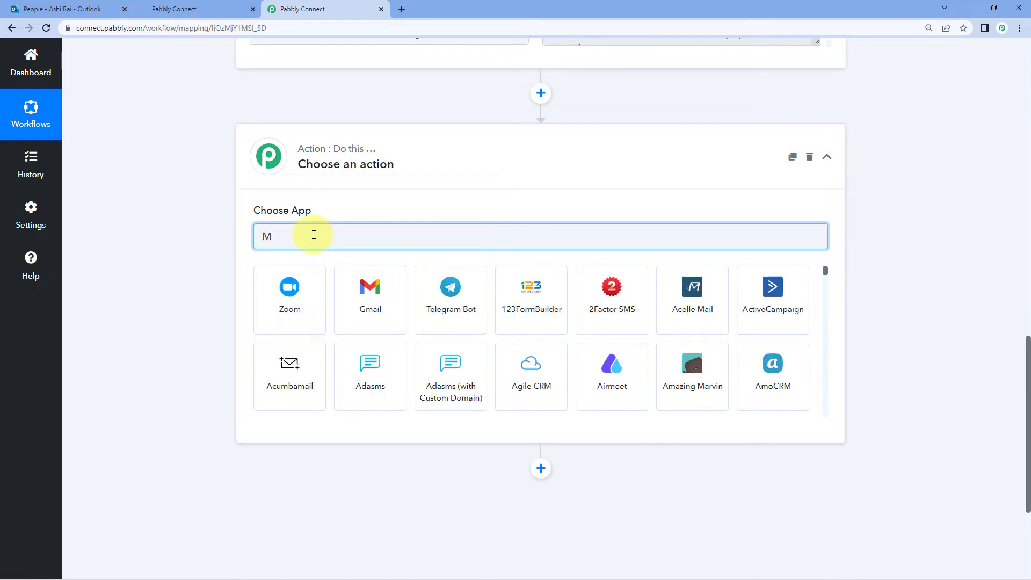
pyautogui.write('ic')
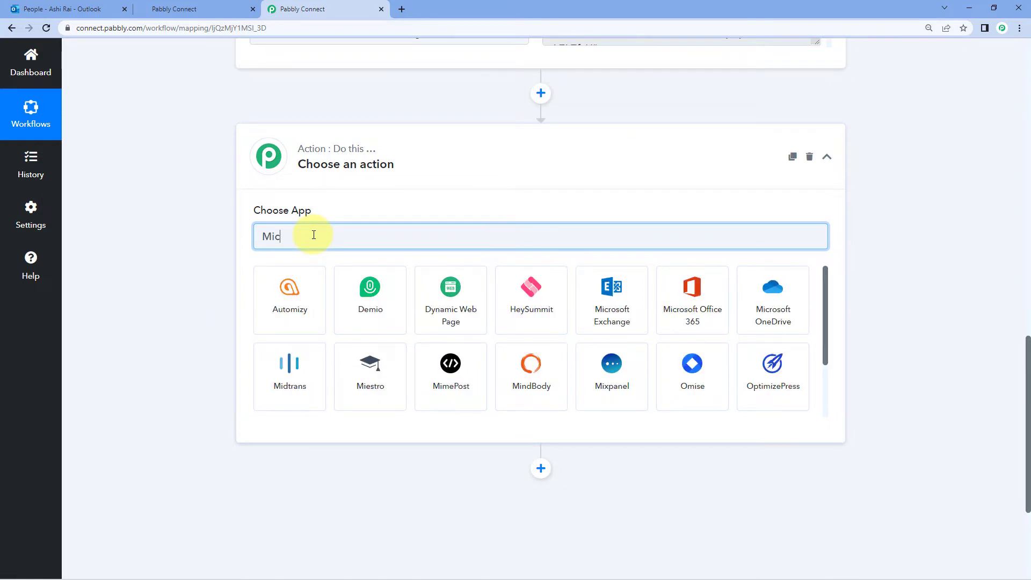
pyautogui.write('ro')
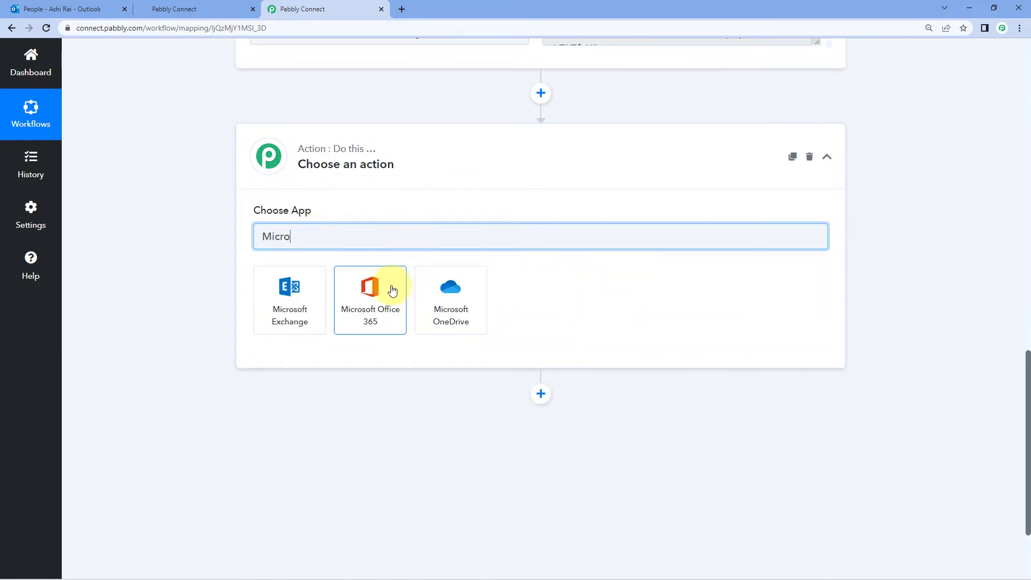
pyautogui.click(393, 290)
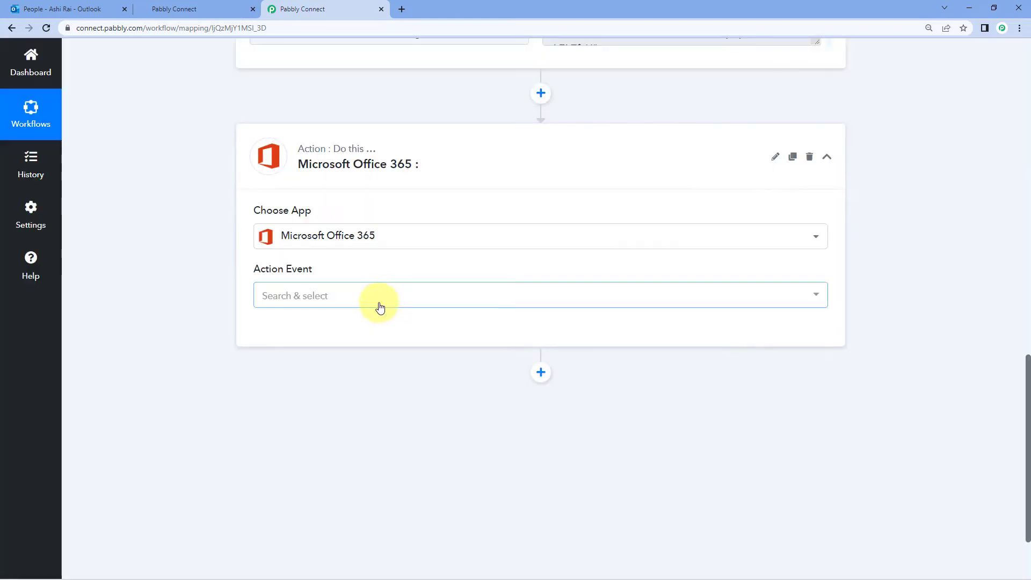
pyautogui.click(310, 246)
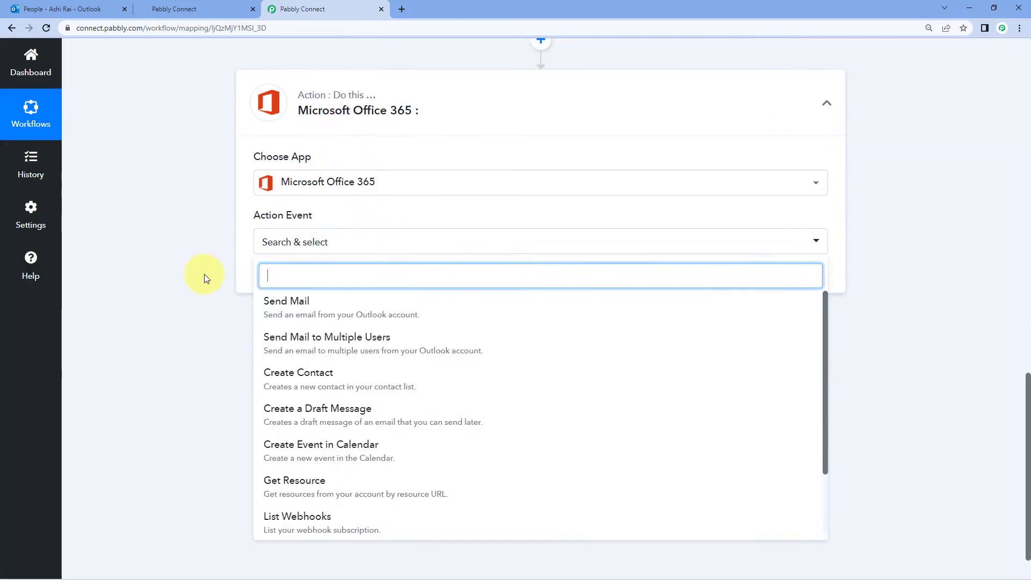
pyautogui.scroll(-1, 204, 273)
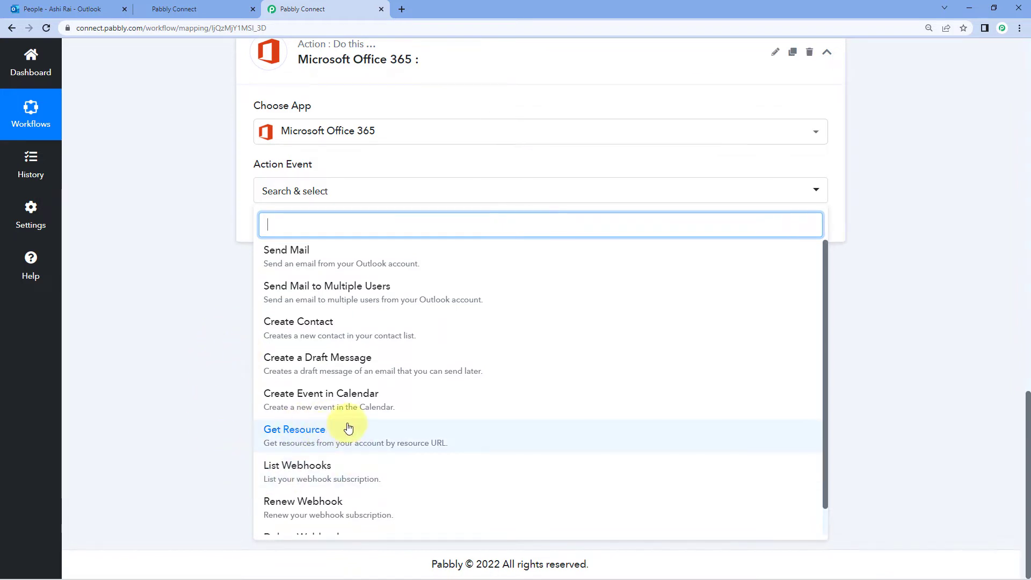
pyautogui.click(317, 428)
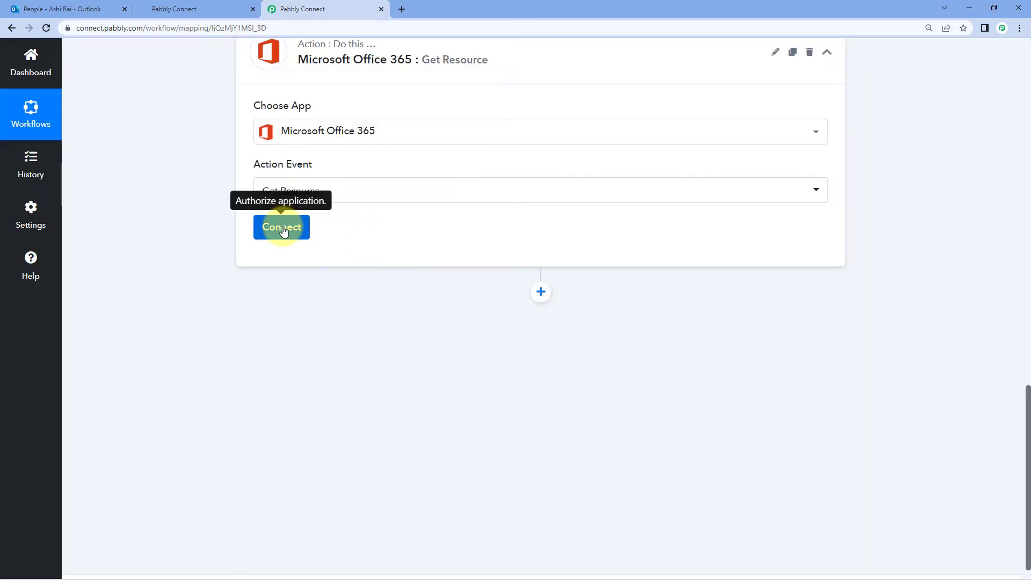
pyautogui.click(282, 227)
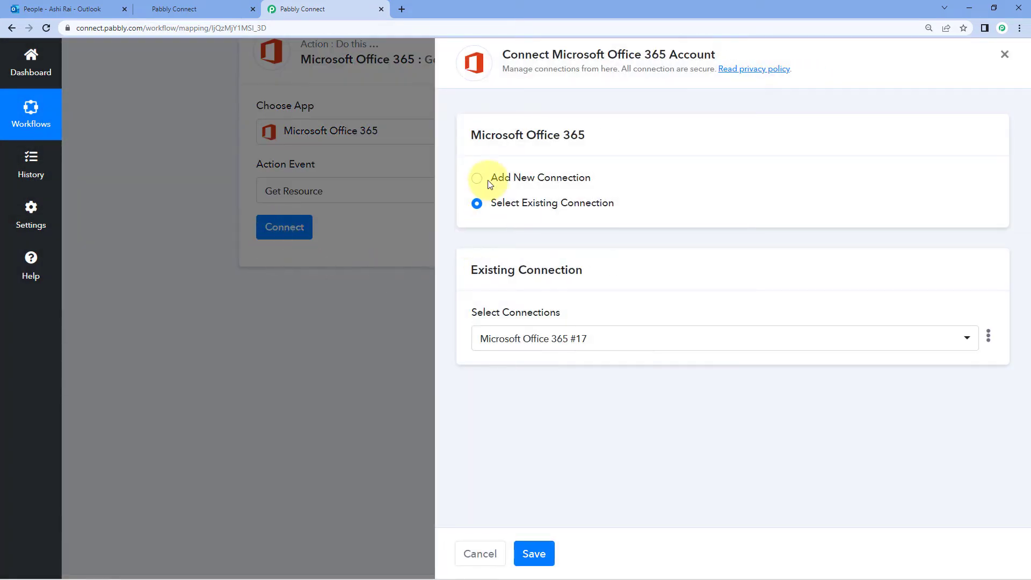
# Add a new Microsoft Office 365 connection and grant Pabbly Connect the requested permissions
pyautogui.click(477, 181)
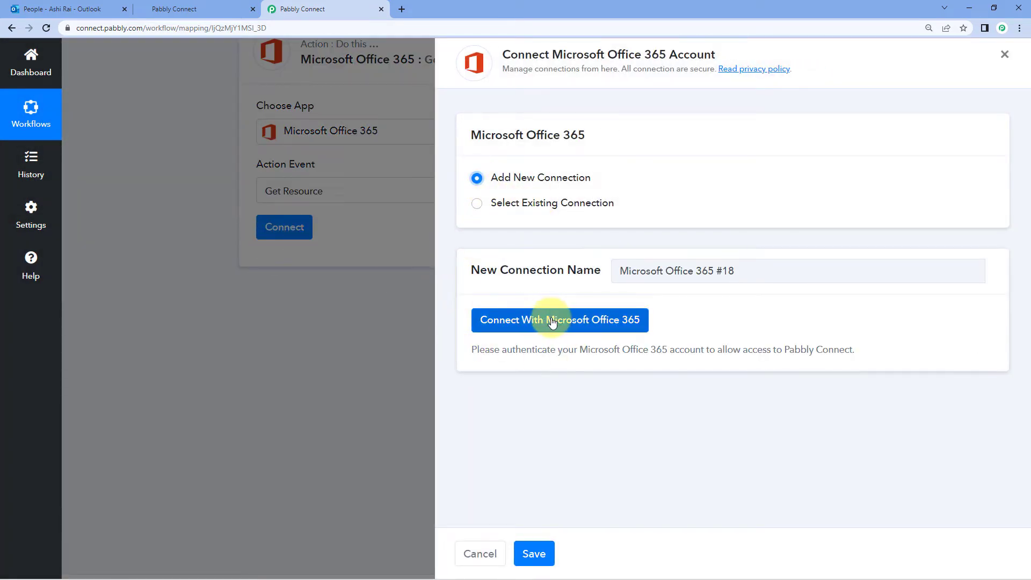
pyautogui.click(552, 321)
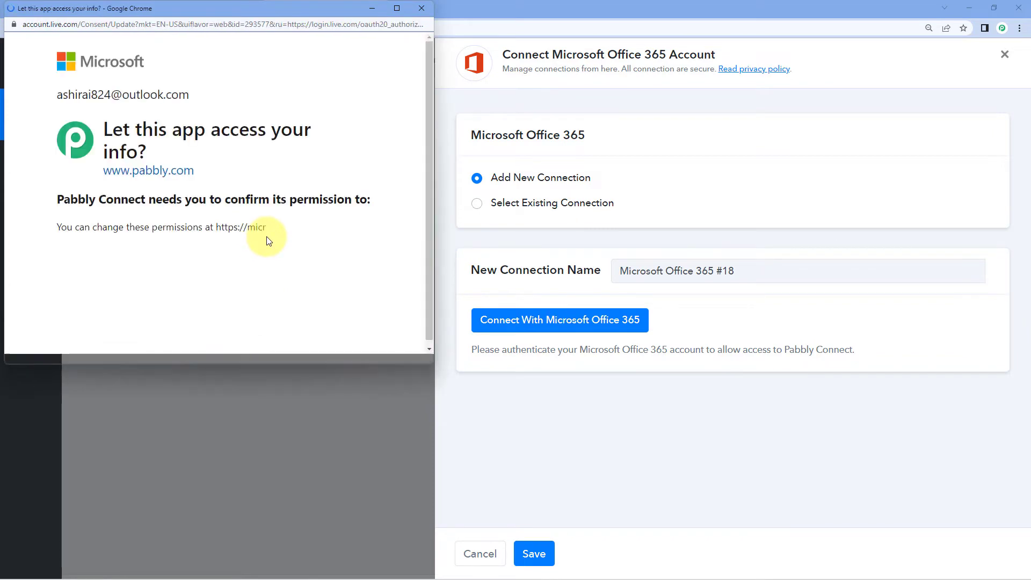
pyautogui.scroll(-10, 268, 240)
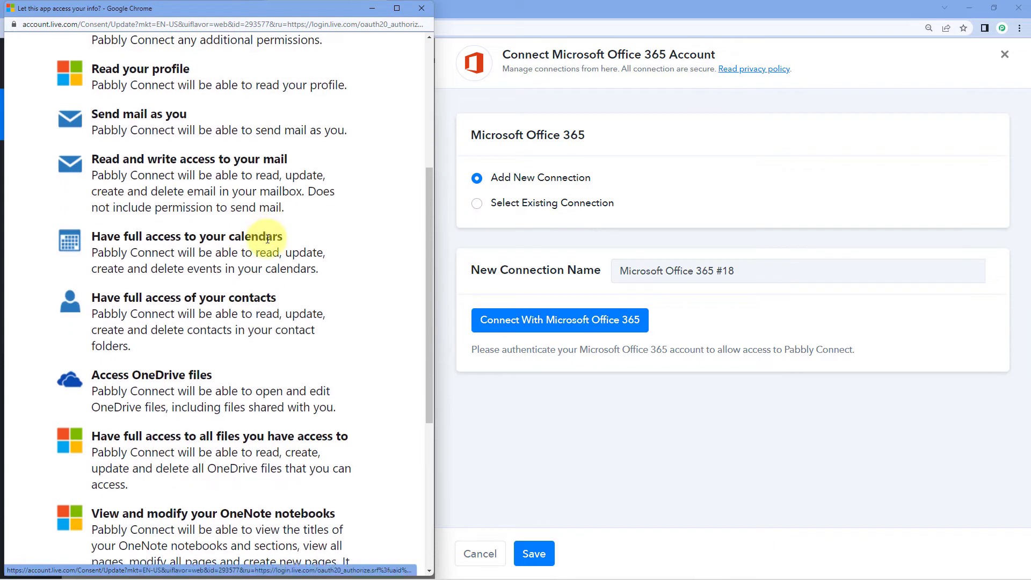
pyautogui.click(336, 490)
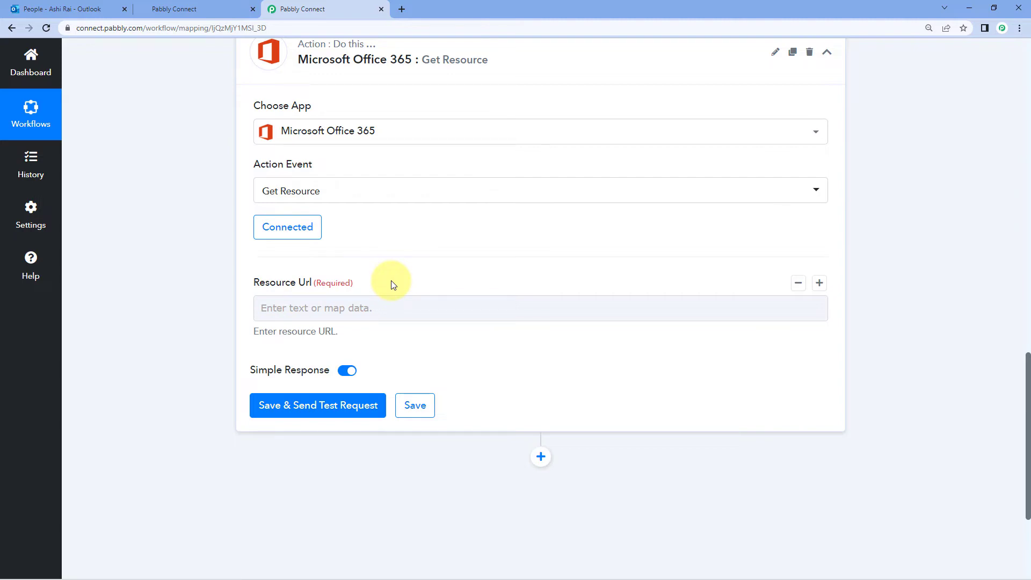
# Locate the Value 0 Resource label and its full value in the trigger response
pyautogui.scroll(9, 396, 263)
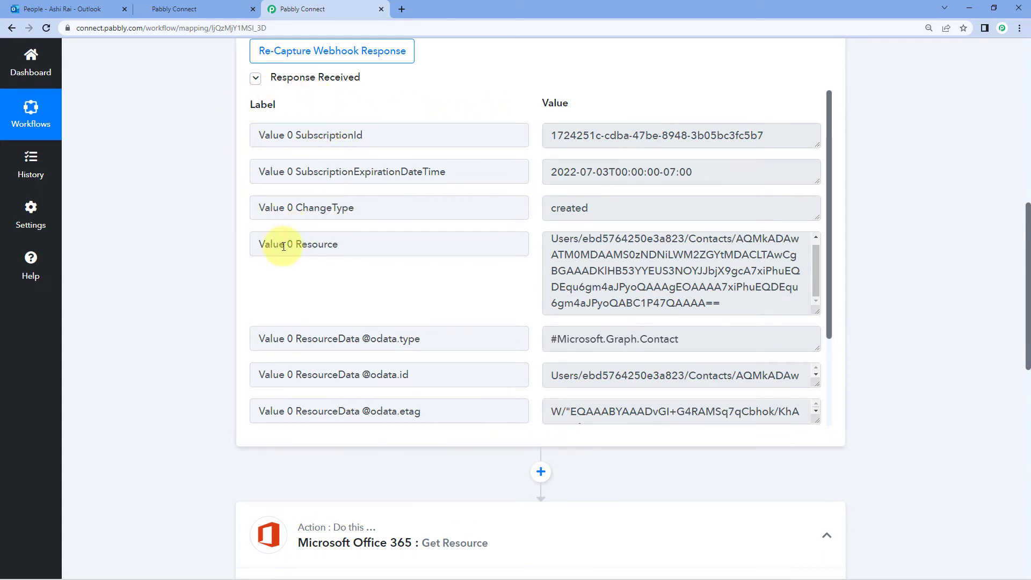
pyautogui.click(265, 245)
pyautogui.moveTo(258, 245); pyautogui.dragTo(396, 246)
pyautogui.click(425, 244)
pyautogui.moveTo(551, 238); pyautogui.dragTo(723, 283)
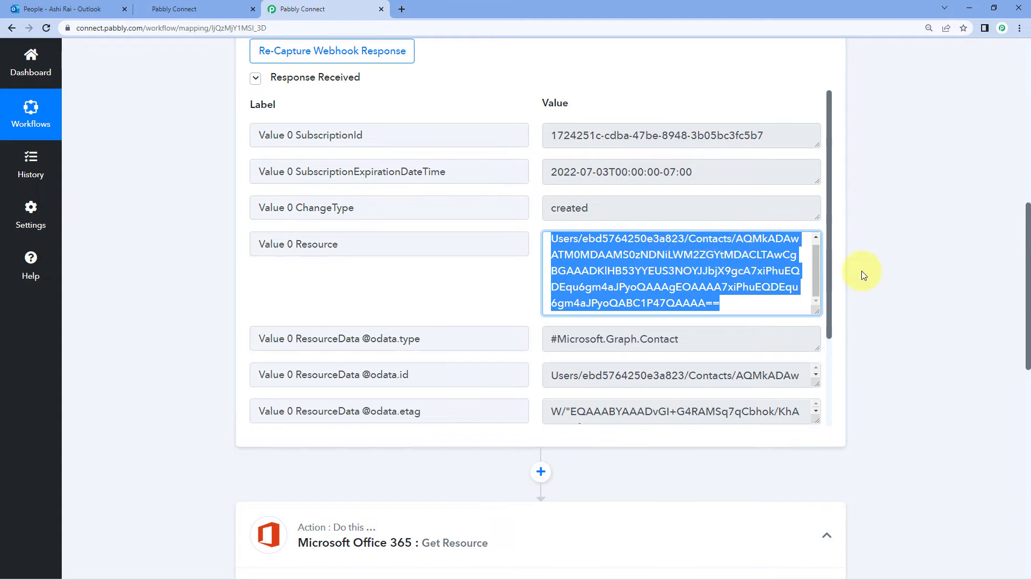
pyautogui.scroll(-12, 861, 271)
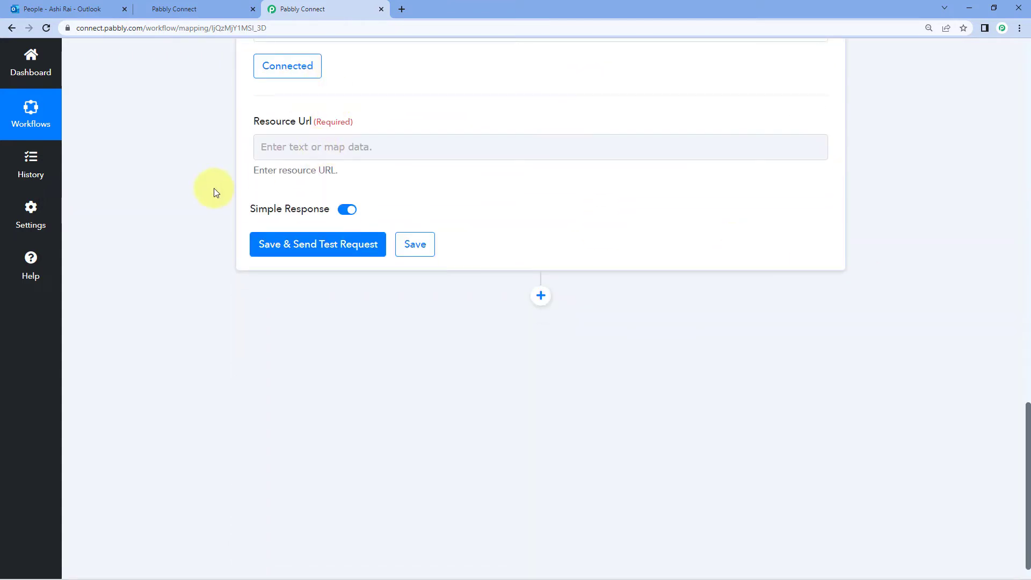
pyautogui.scroll(1, 214, 187)
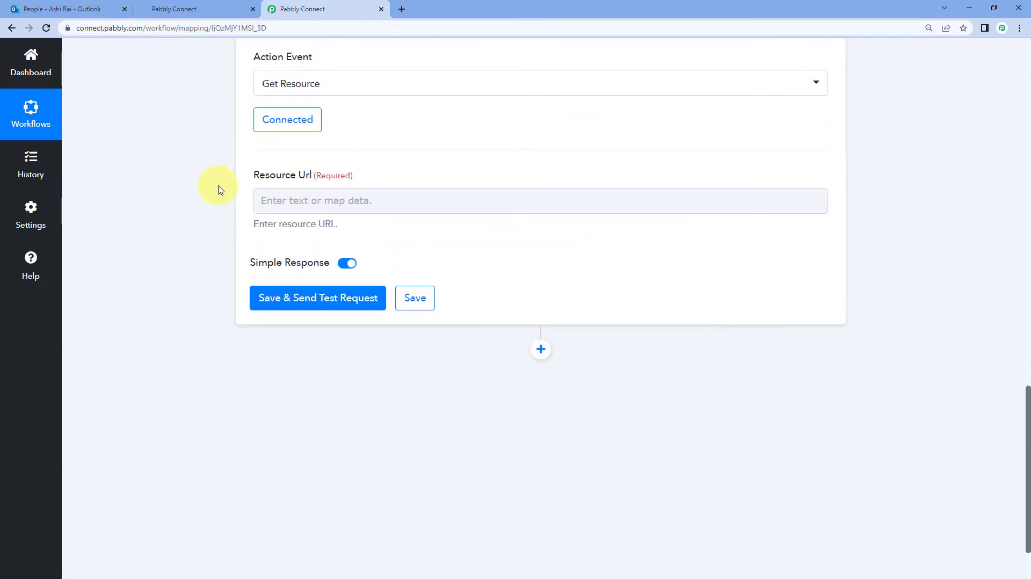
# Map the New Contact trigger's Value 0 Resource into the Resource Url field
pyautogui.click(290, 199)
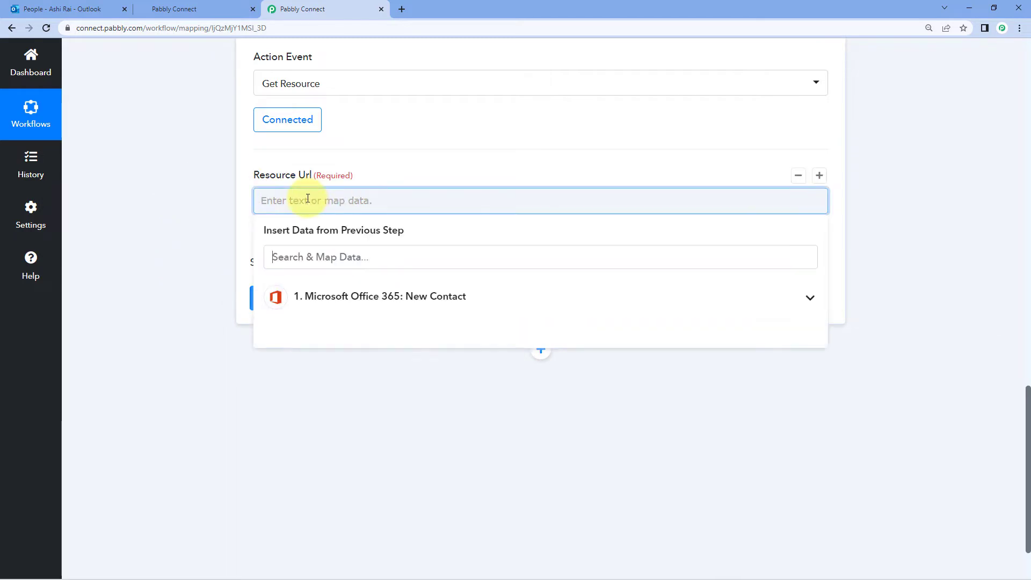
pyautogui.scroll(-1, 244, 215)
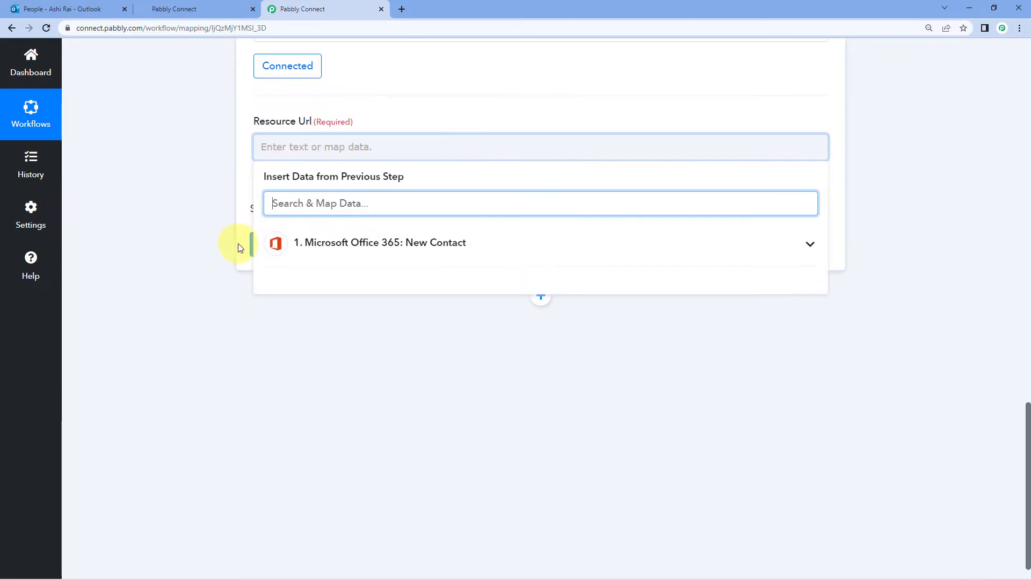
pyautogui.click(376, 244)
pyautogui.scroll(-1, 249, 247)
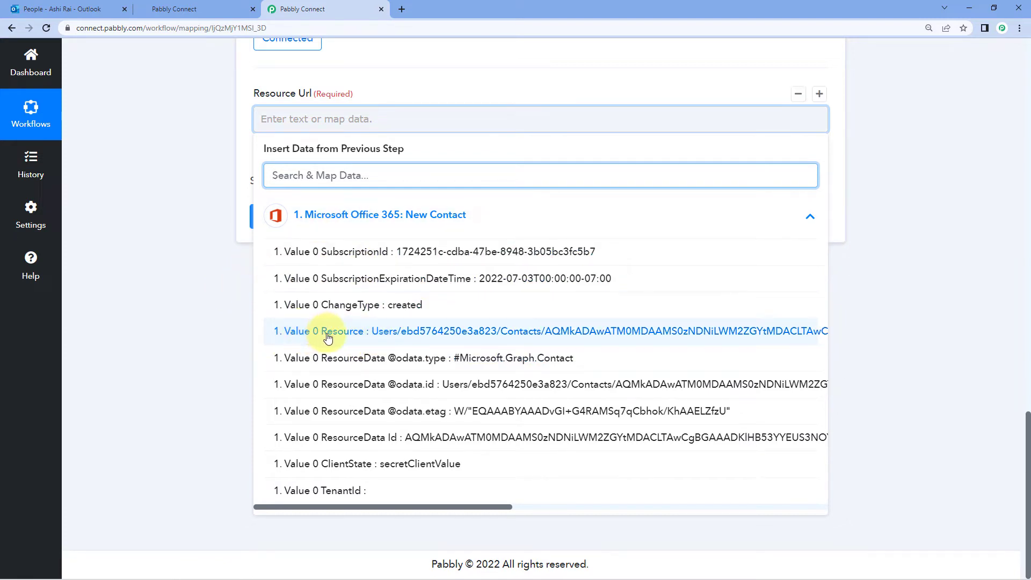
pyautogui.click(384, 333)
pyautogui.click(215, 208)
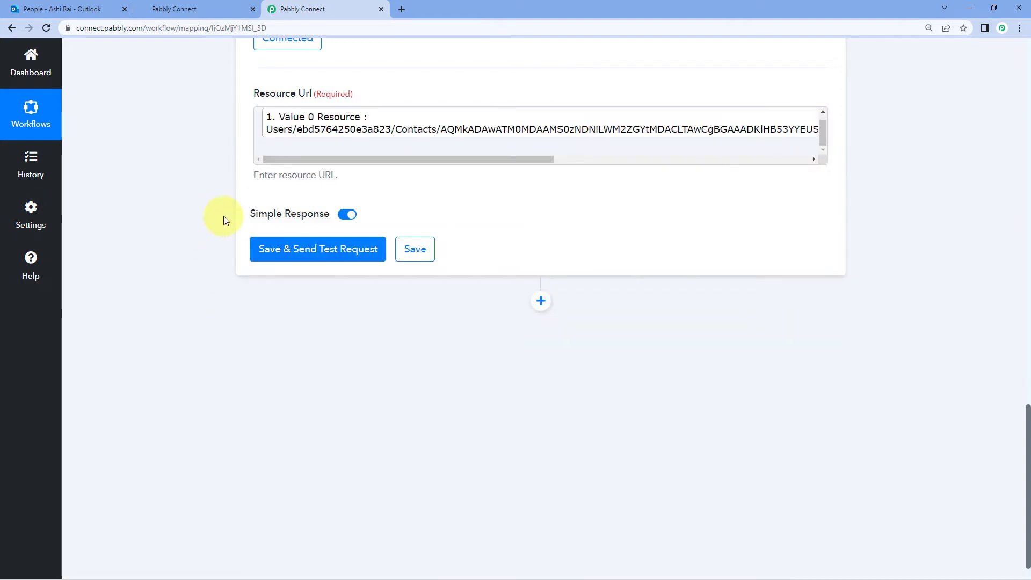
# Save the Get Resource step and send a test request
pyautogui.click(312, 253)
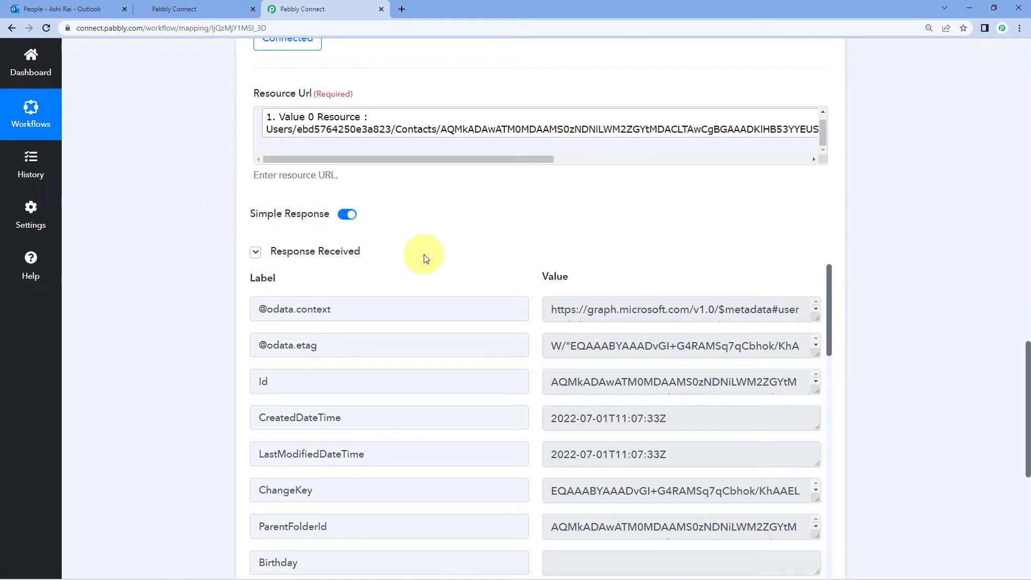
pyautogui.scroll(-1, 424, 258)
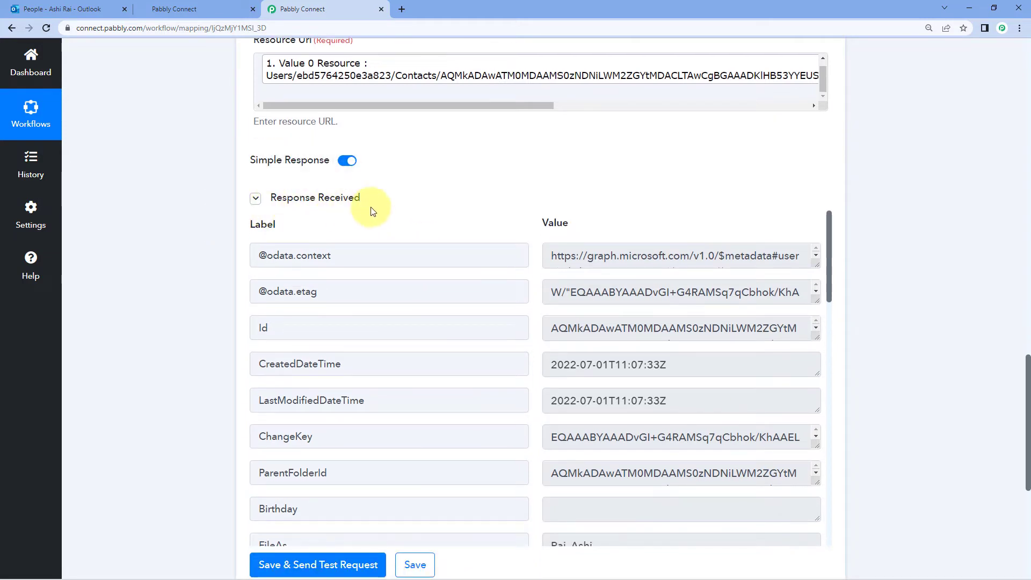
pyautogui.scroll(-1, 461, 226)
pyautogui.scroll(-5, 529, 247)
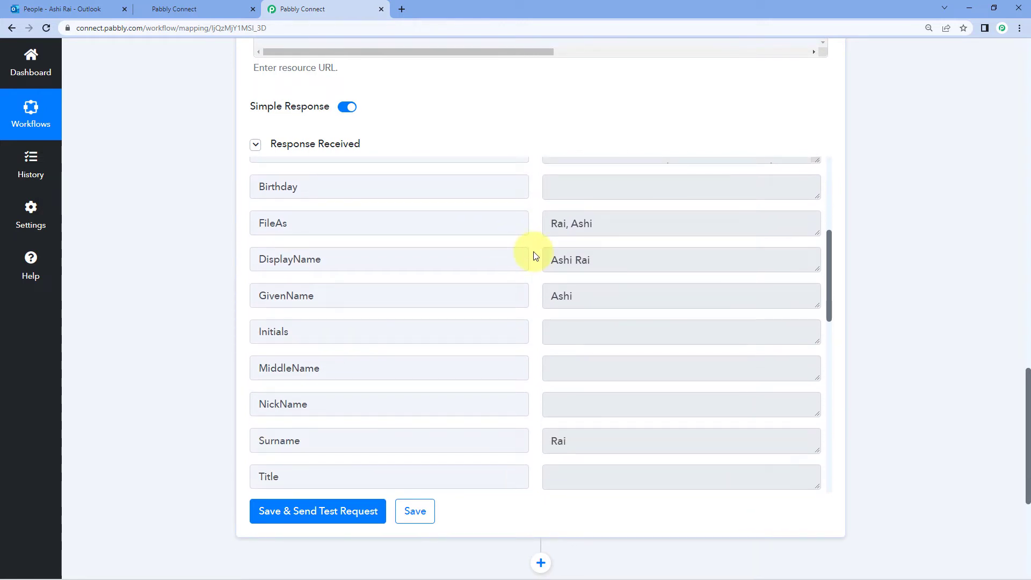
# Check the returned DisplayName, GivenName, MobilePhone and email values, then add an action step
pyautogui.click(589, 260)
pyautogui.moveTo(589, 259); pyautogui.dragTo(537, 290)
pyautogui.click(575, 295)
pyautogui.scroll(-3, 538, 298)
pyautogui.scroll(-2, 534, 293)
pyautogui.scroll(-2, 536, 292)
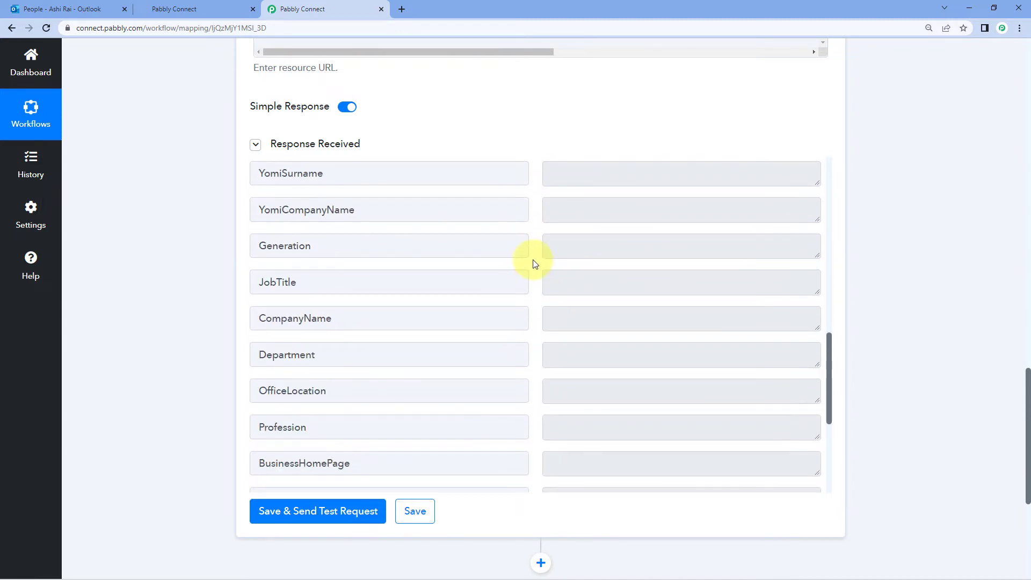
pyautogui.scroll(-5, 532, 266)
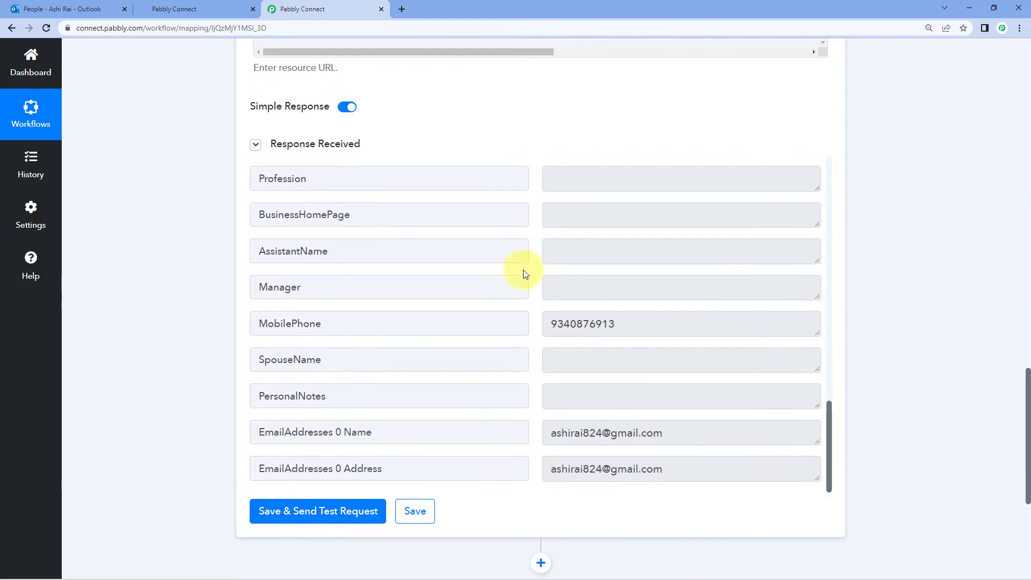
pyautogui.moveTo(626, 324); pyautogui.dragTo(553, 324)
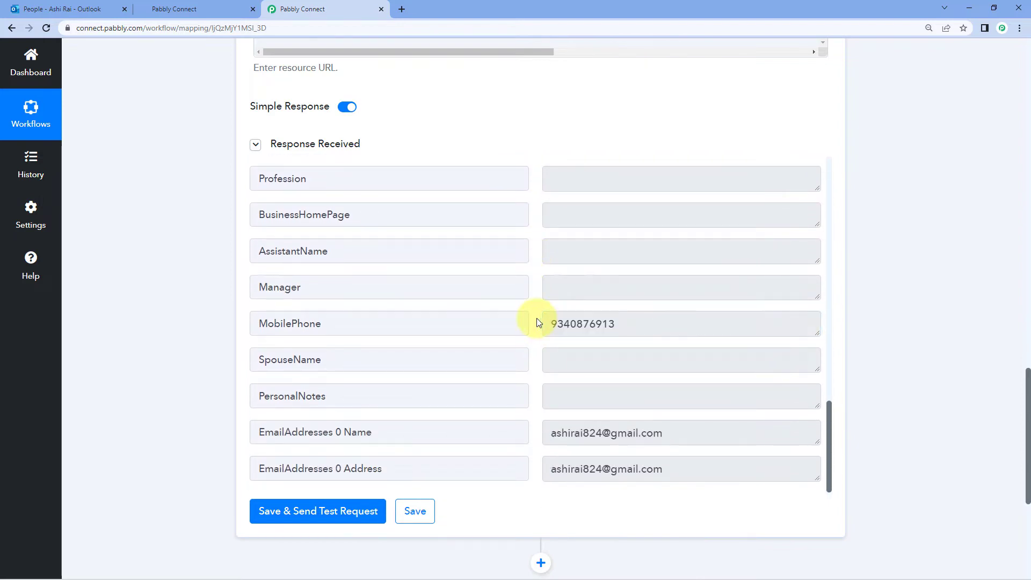
pyautogui.scroll(-1, 536, 322)
pyautogui.moveTo(669, 380); pyautogui.dragTo(537, 306)
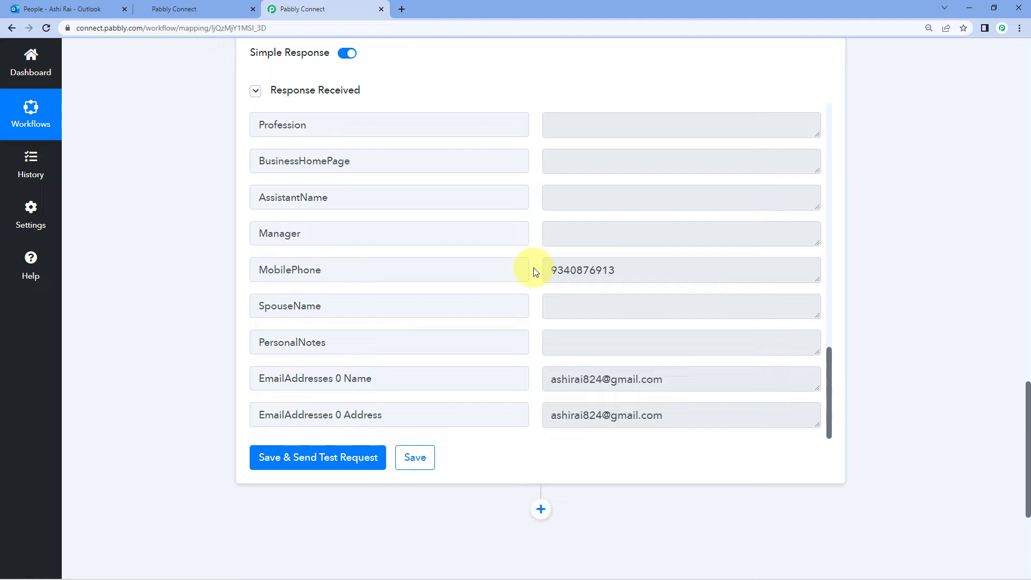
pyautogui.scroll(-5, 872, 181)
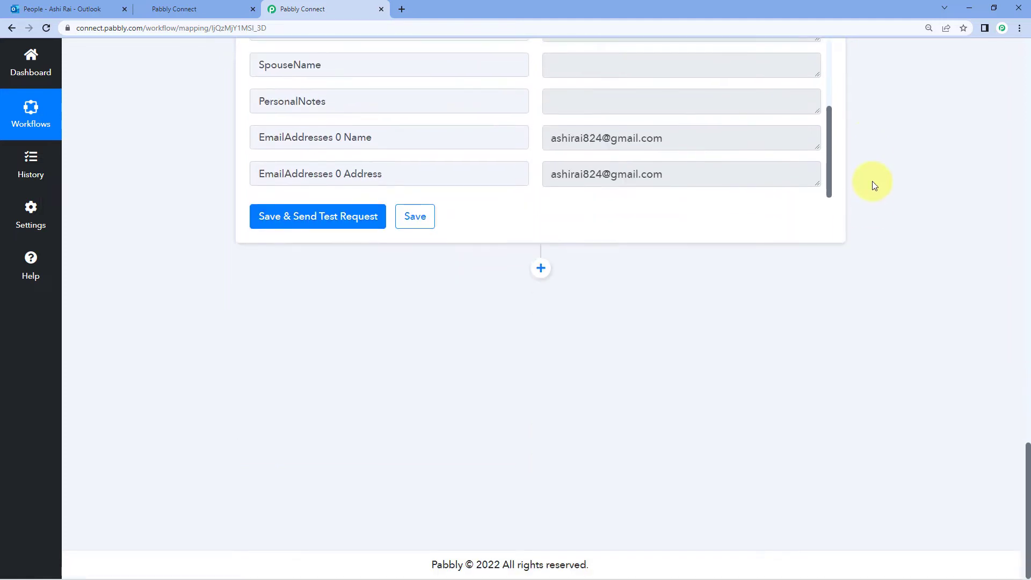
pyautogui.click(541, 267)
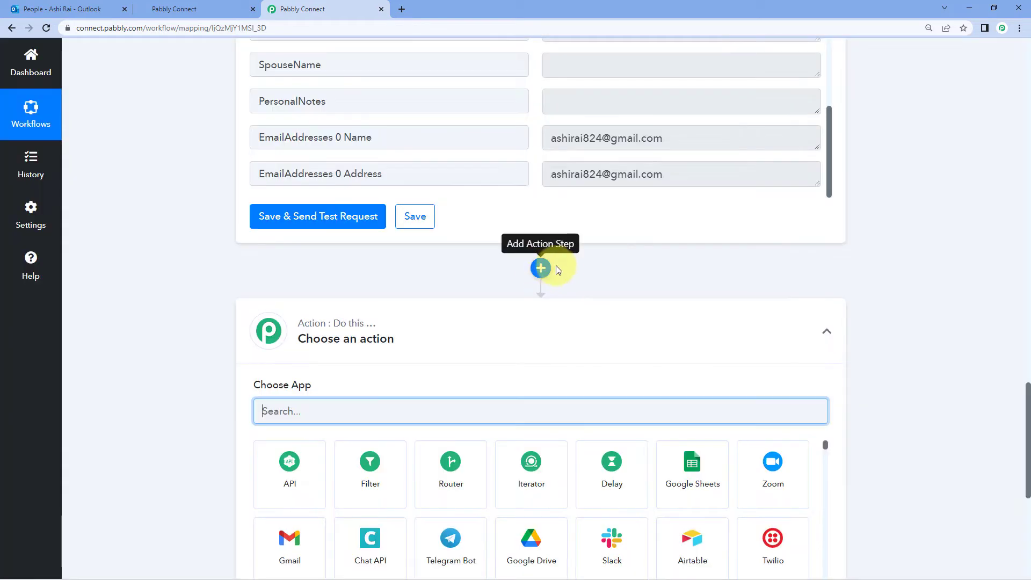
# Set the new action to HighLevel with the Create or Update Contact event
pyautogui.scroll(-2, 566, 266)
pyautogui.click(261, 303)
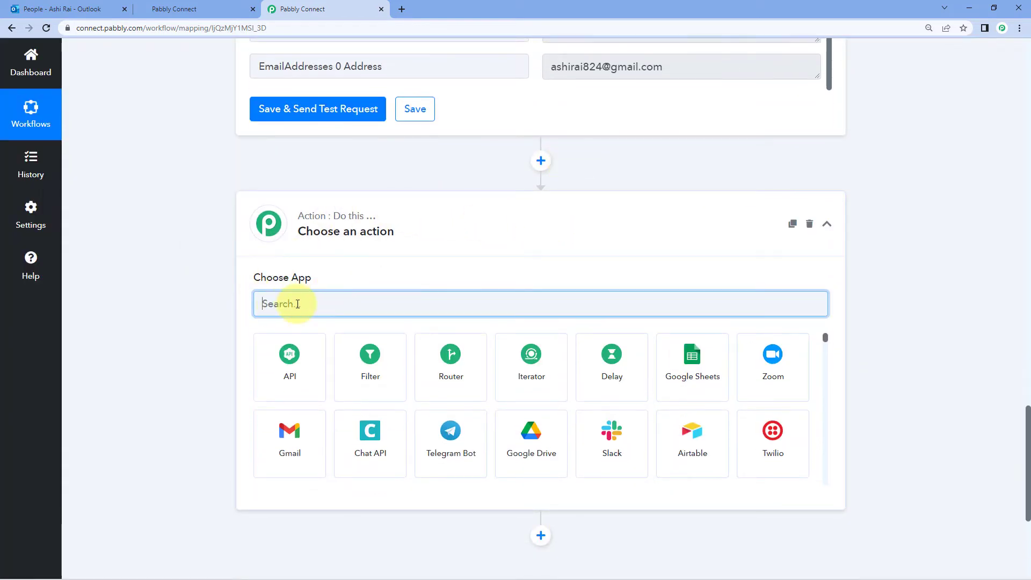
pyautogui.write('High')
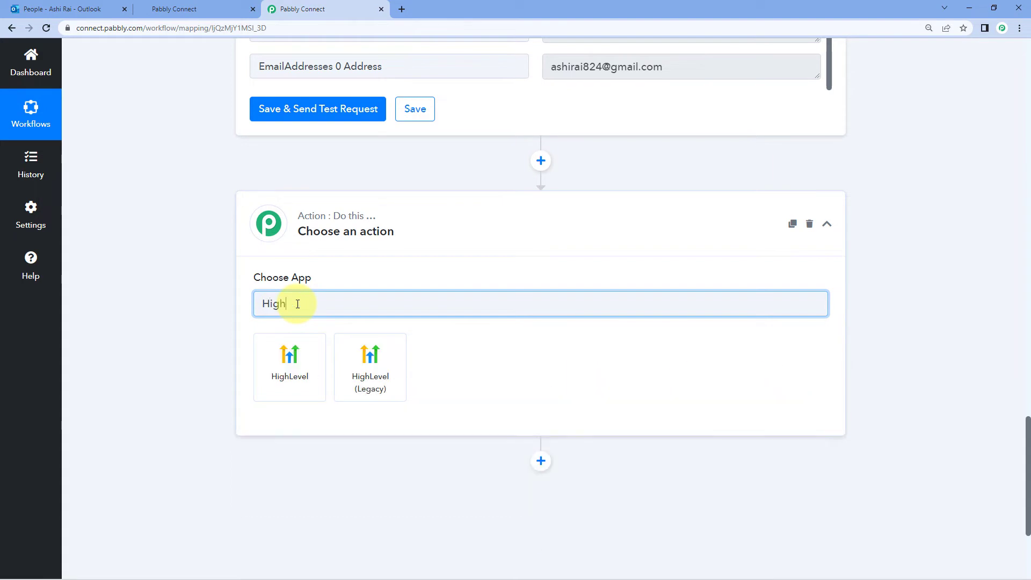
pyautogui.click(285, 375)
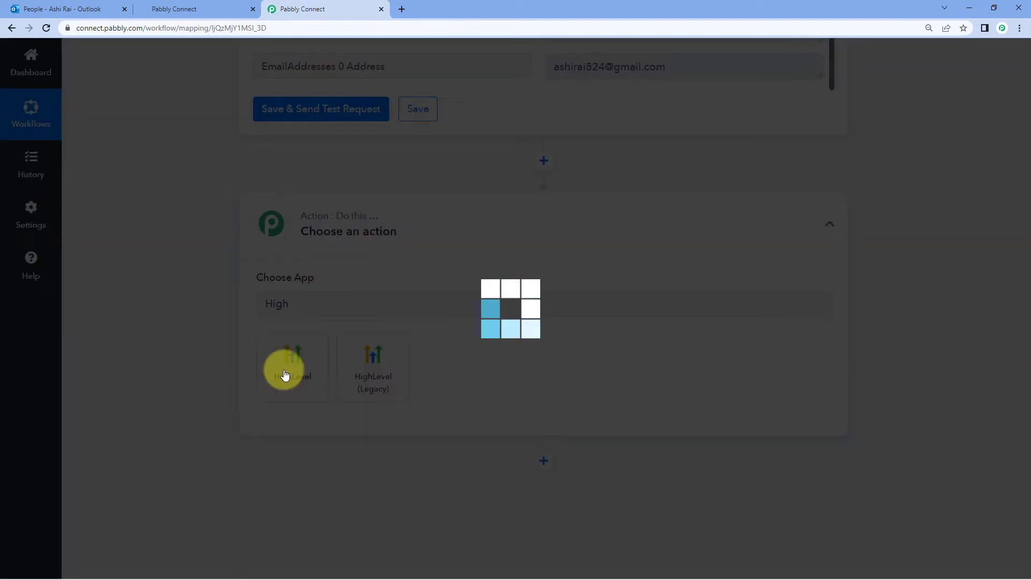
pyautogui.scroll(-3, 214, 326)
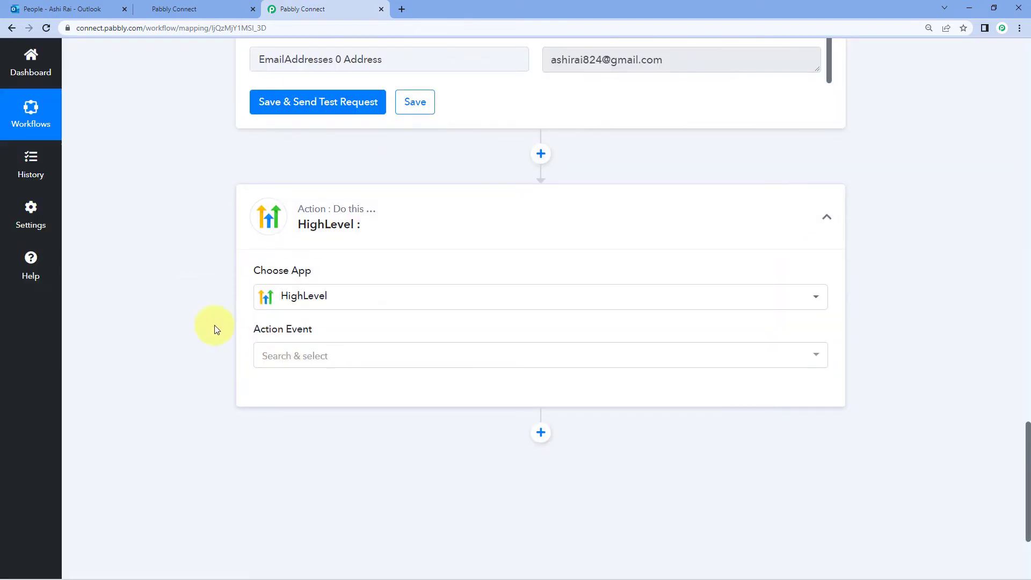
pyautogui.click(328, 206)
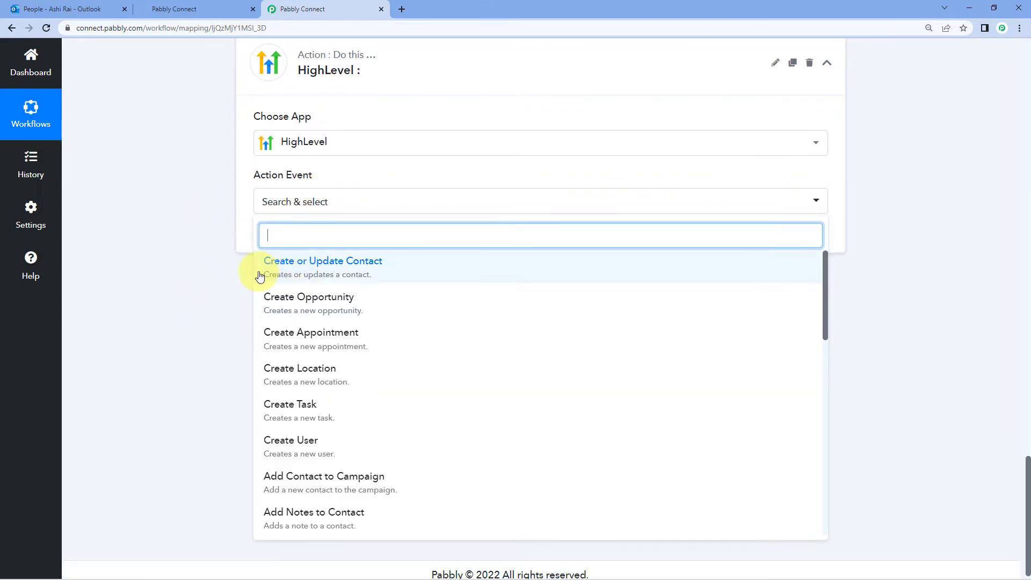
pyautogui.click(350, 269)
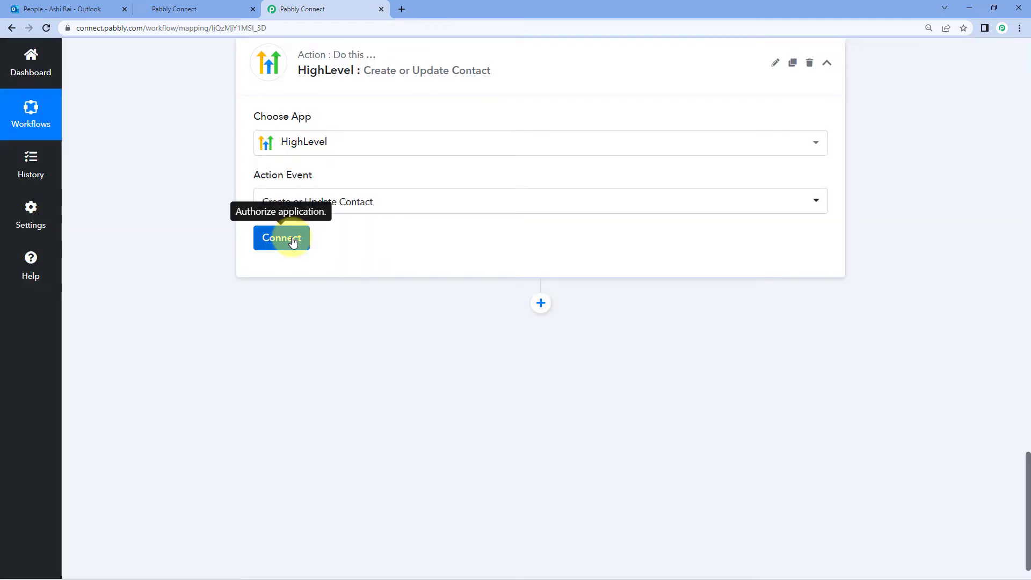
# Start adding a new HighLevel connection, then switch to the HighLevel dashboard
pyautogui.click(292, 241)
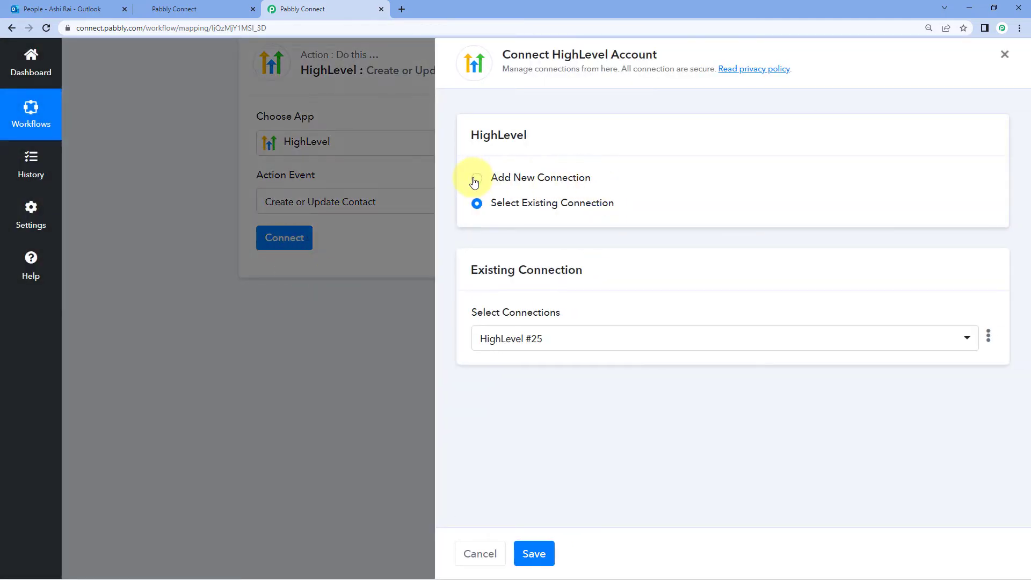
pyautogui.click(476, 178)
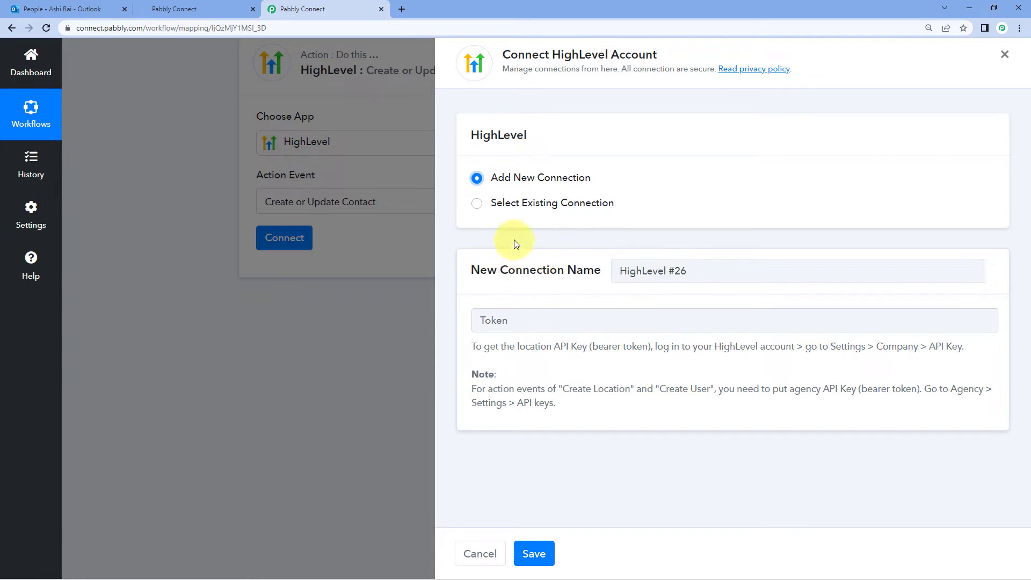
pyautogui.click(207, 4)
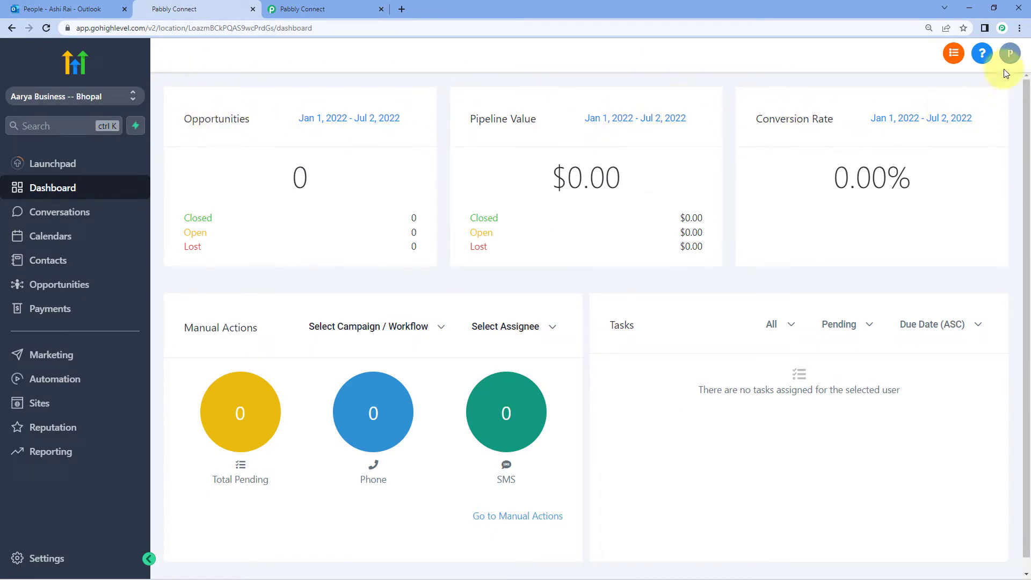
# Copy the location API key from HighLevel's Business Info settings and return to Pabbly Connect
pyautogui.click(1012, 53)
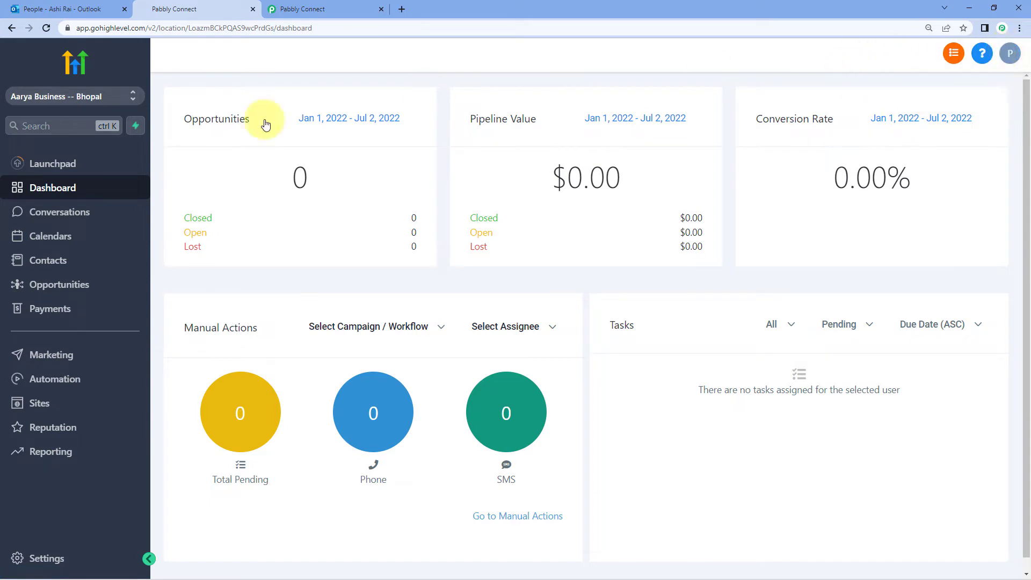
pyautogui.click(56, 559)
pyautogui.scroll(-3, 169, 300)
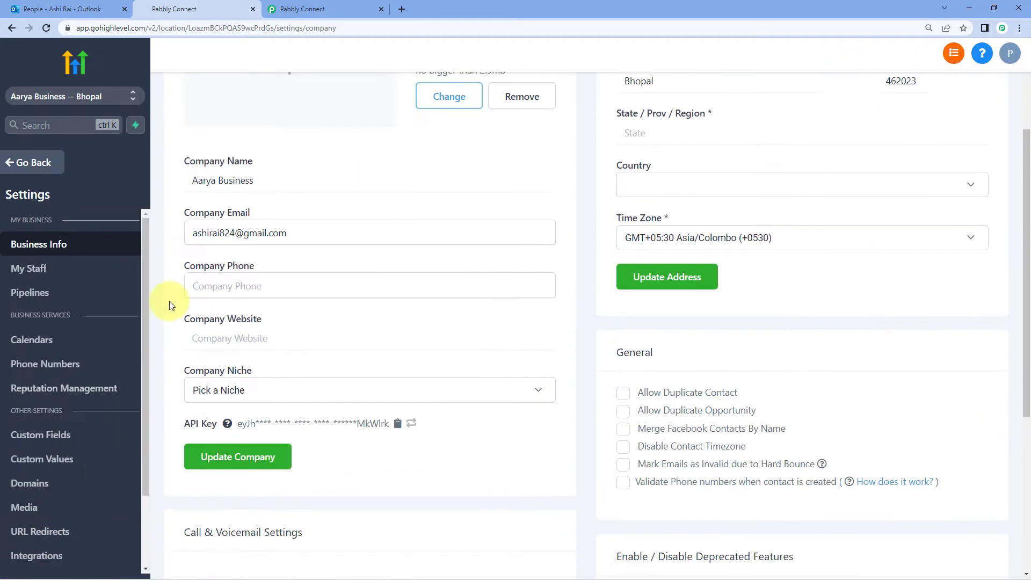
pyautogui.scroll(-2, 169, 295)
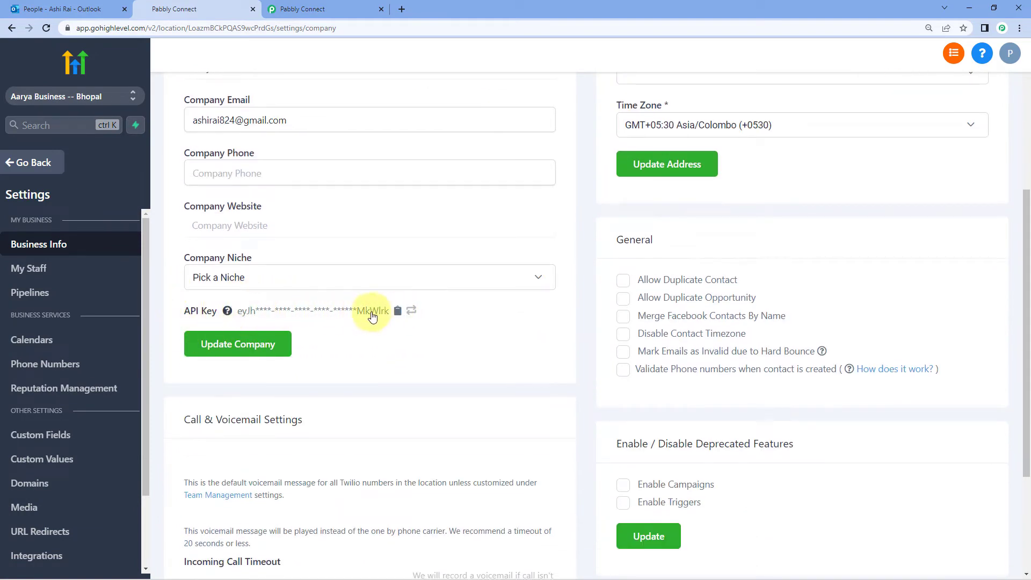
pyautogui.click(397, 310)
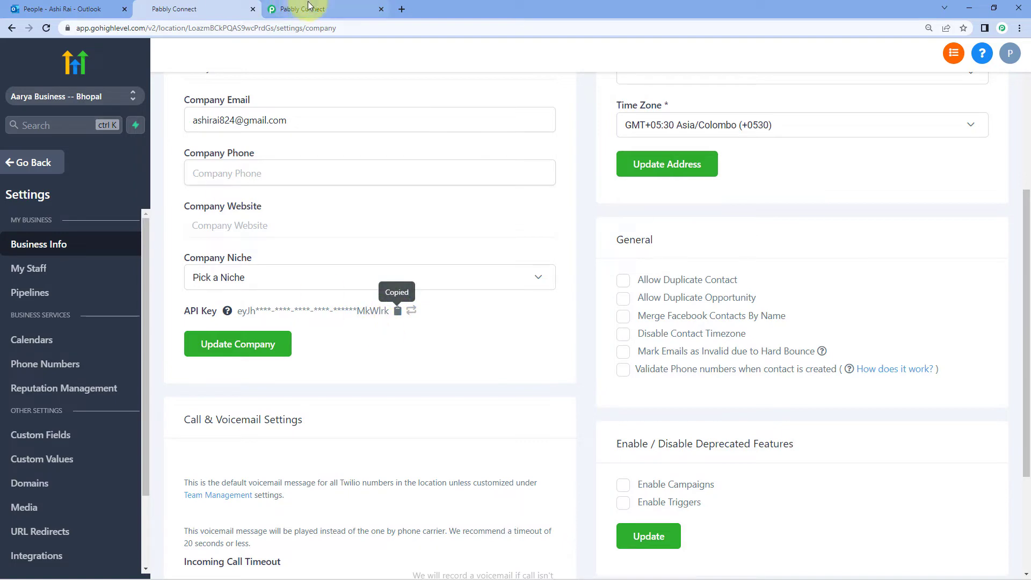
pyautogui.click(311, 7)
# Paste the copied API key into the Token field and save the HighLevel connection
pyautogui.click(478, 320)
pyautogui.rightClick(480, 321)
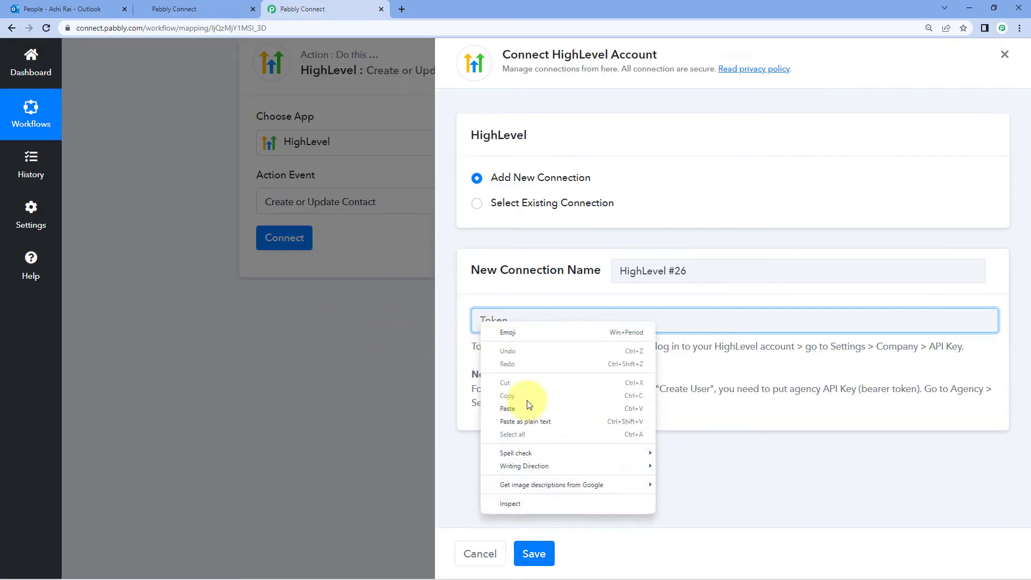
pyautogui.click(529, 408)
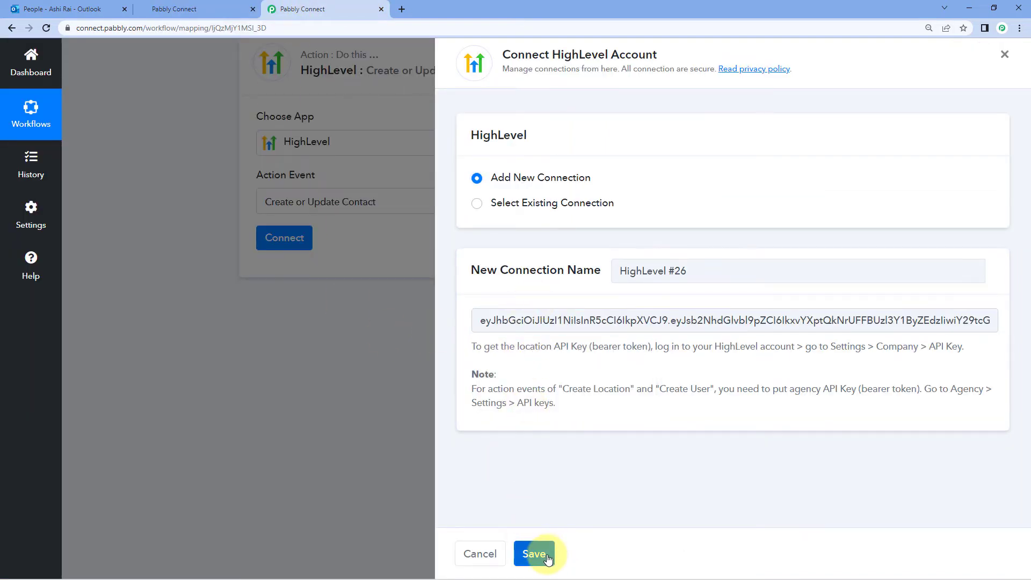
pyautogui.click(534, 553)
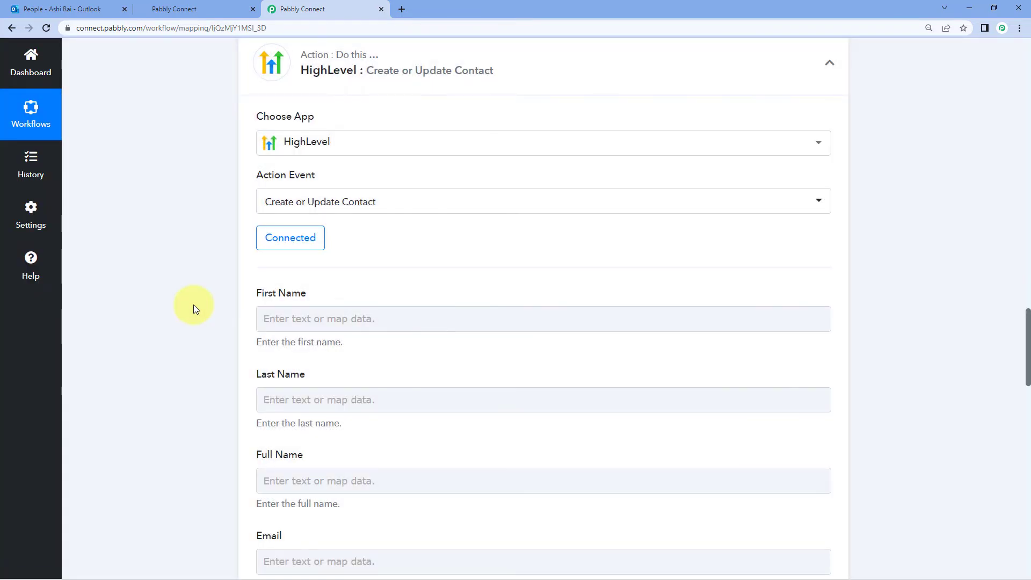
# Scroll back through the Get Resource response to find the contact's name fields
pyautogui.scroll(-2, 193, 305)
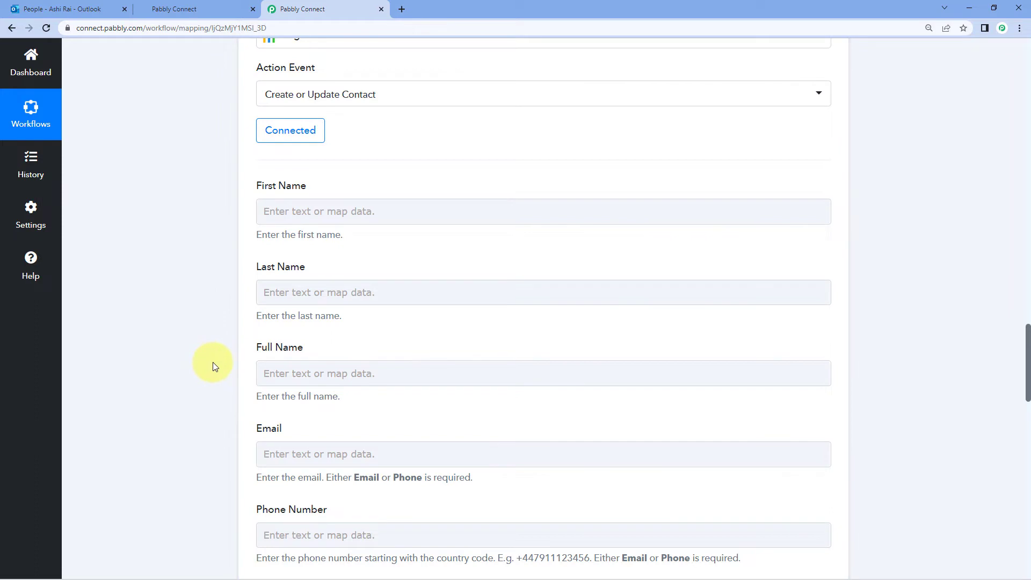
pyautogui.click(304, 303)
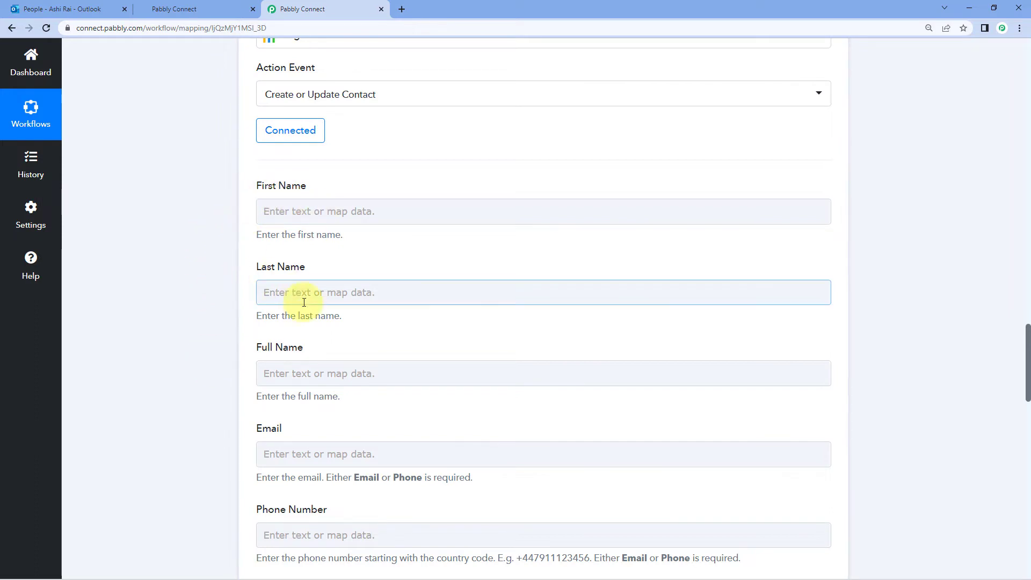
pyautogui.scroll(-4, 246, 334)
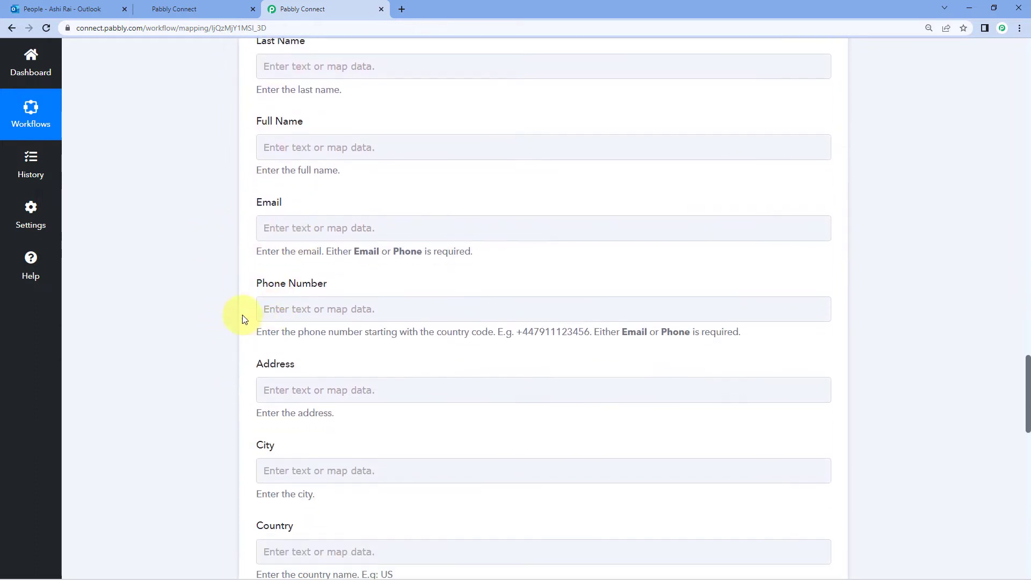
pyautogui.scroll(-3, 242, 317)
pyautogui.scroll(6, 233, 414)
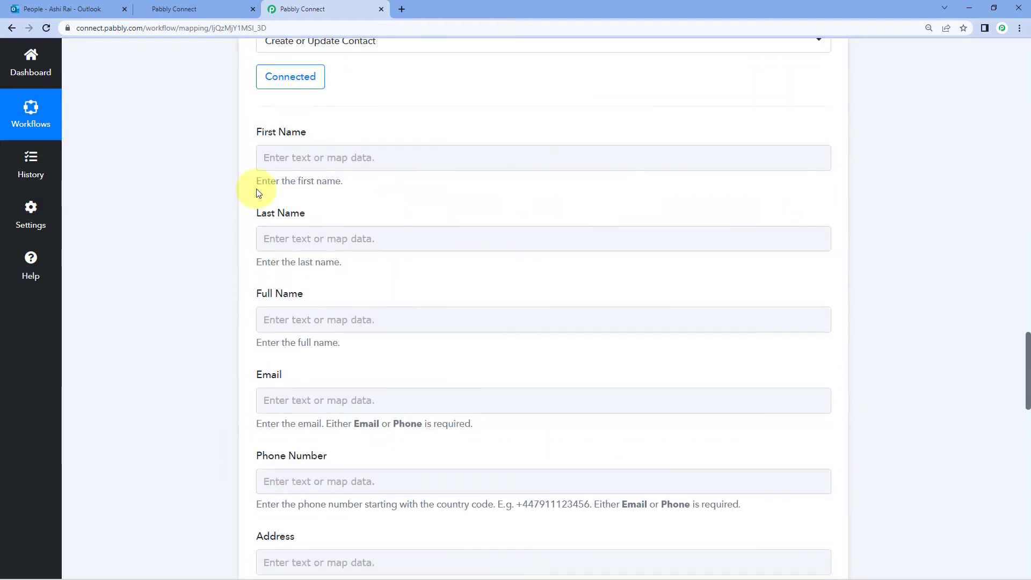
pyautogui.scroll(10, 407, 151)
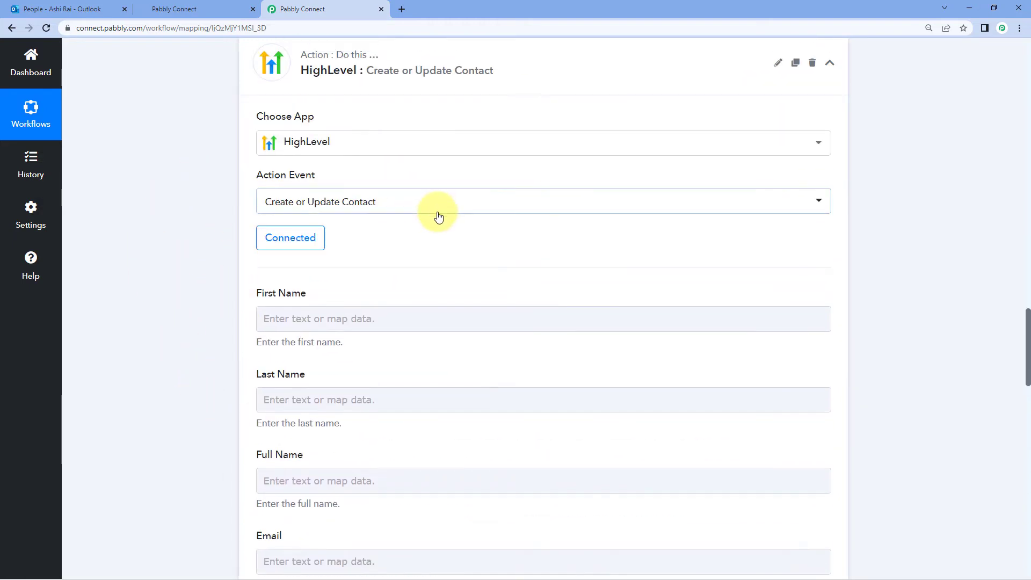
pyautogui.scroll(2, 537, 242)
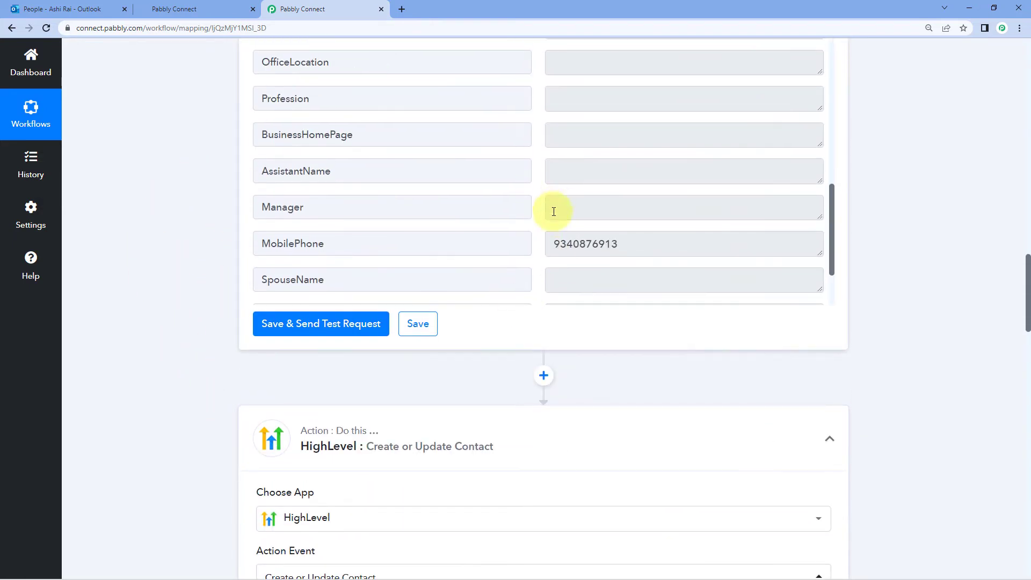
pyautogui.scroll(3, 888, 203)
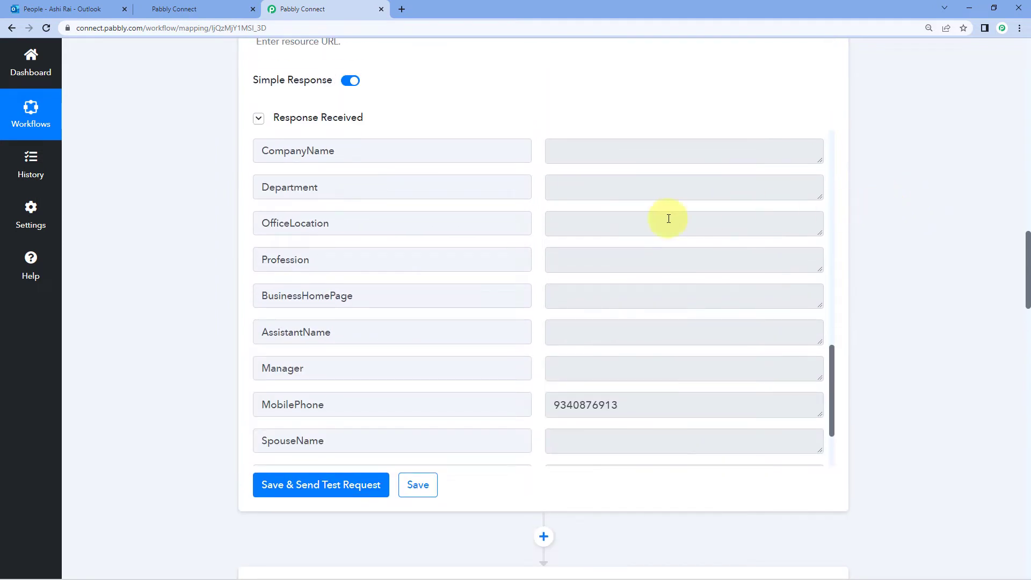
pyautogui.scroll(-2, 598, 226)
pyautogui.scroll(6, 598, 228)
pyautogui.scroll(5, 572, 251)
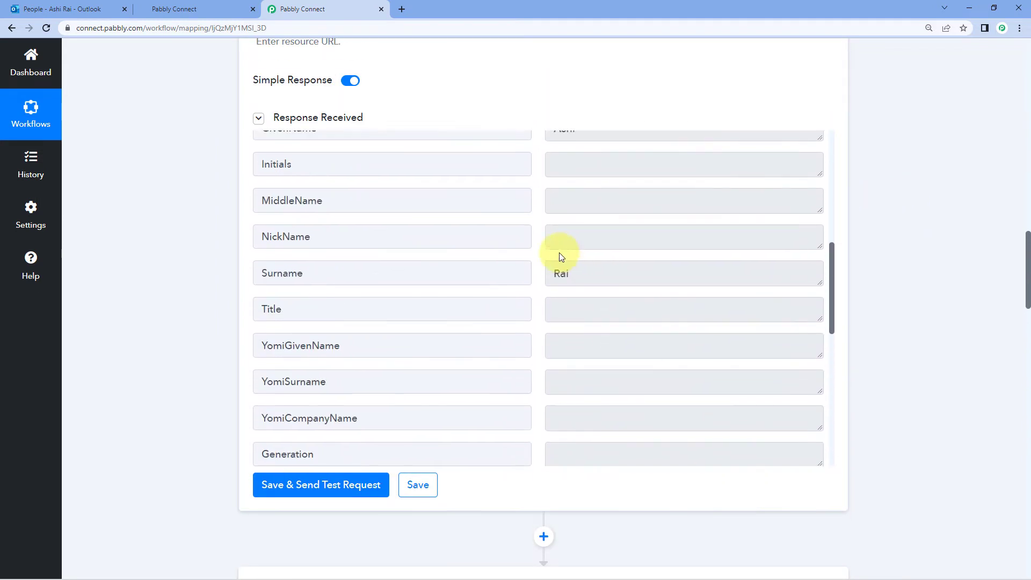
# Highlight the name values in the response, then scroll down to the HighLevel contact fields
pyautogui.moveTo(592, 238); pyautogui.dragTo(536, 237)
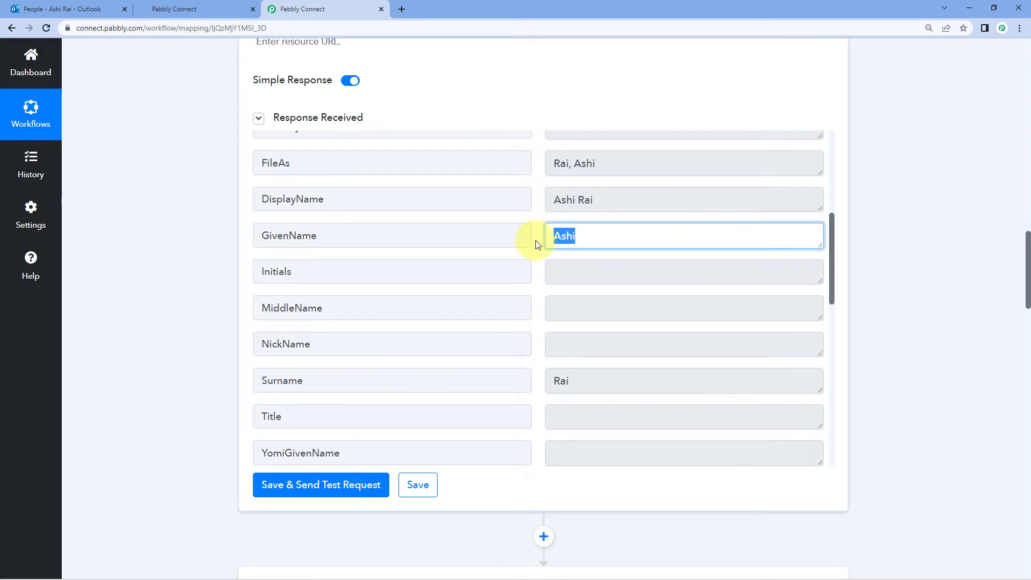
pyautogui.scroll(-2, 589, 248)
pyautogui.moveTo(577, 271); pyautogui.dragTo(502, 265)
pyautogui.scroll(-6, 546, 257)
pyautogui.scroll(-6, 546, 257)
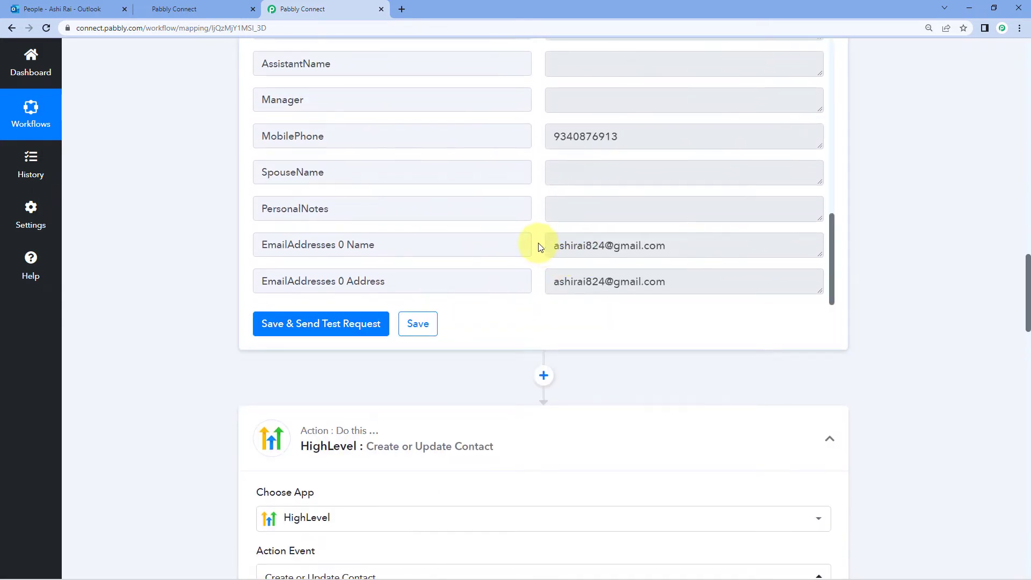
pyautogui.scroll(2, 540, 247)
pyautogui.scroll(3, 887, 245)
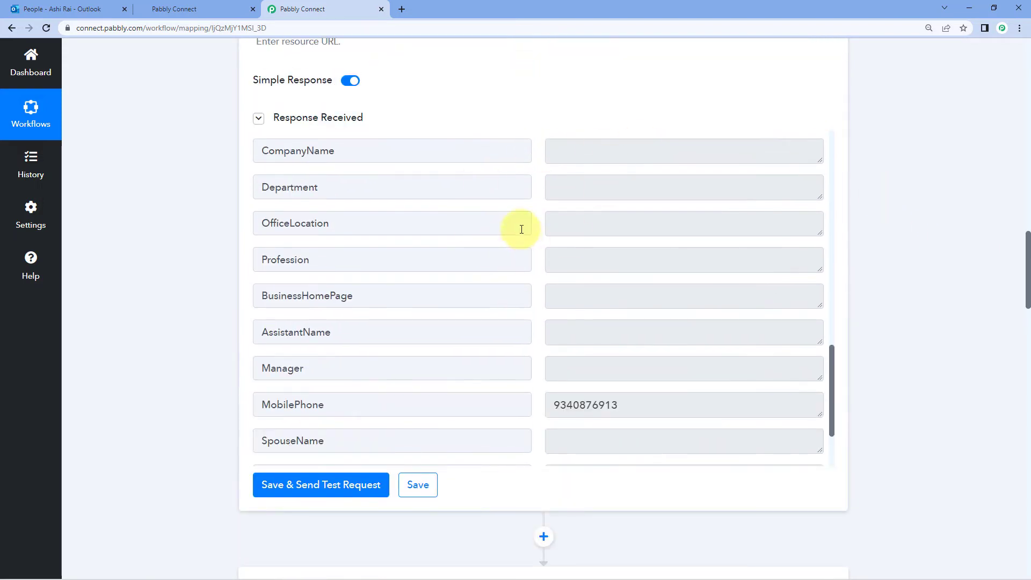
pyautogui.scroll(8, 709, 247)
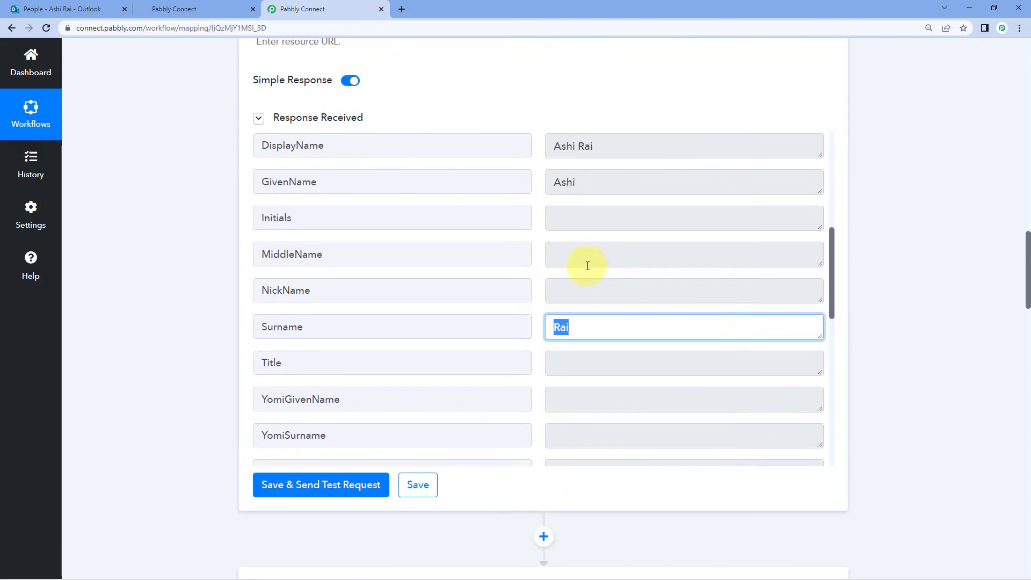
pyautogui.click(891, 259)
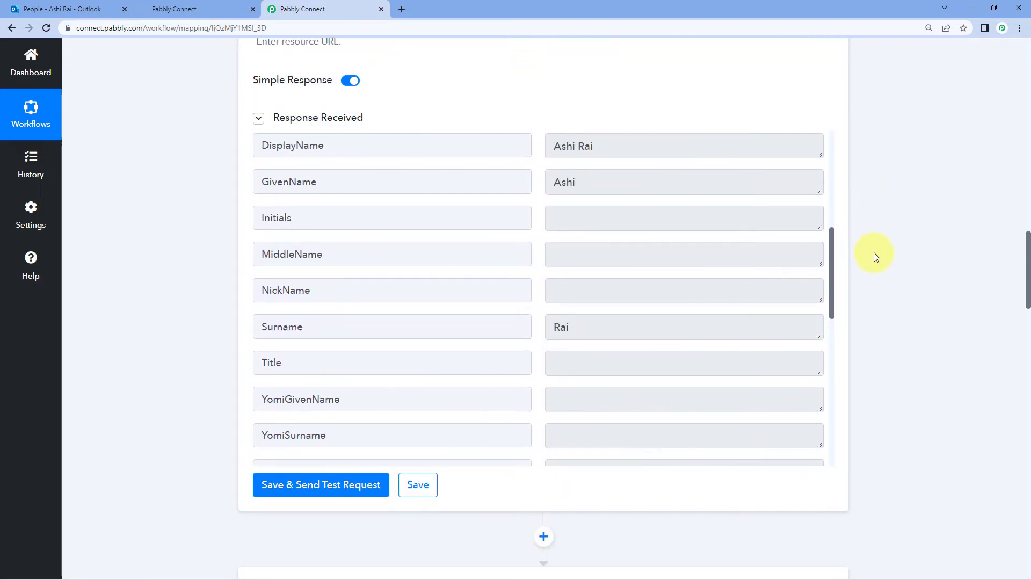
pyautogui.scroll(-9, 874, 252)
pyautogui.scroll(-3, 383, 295)
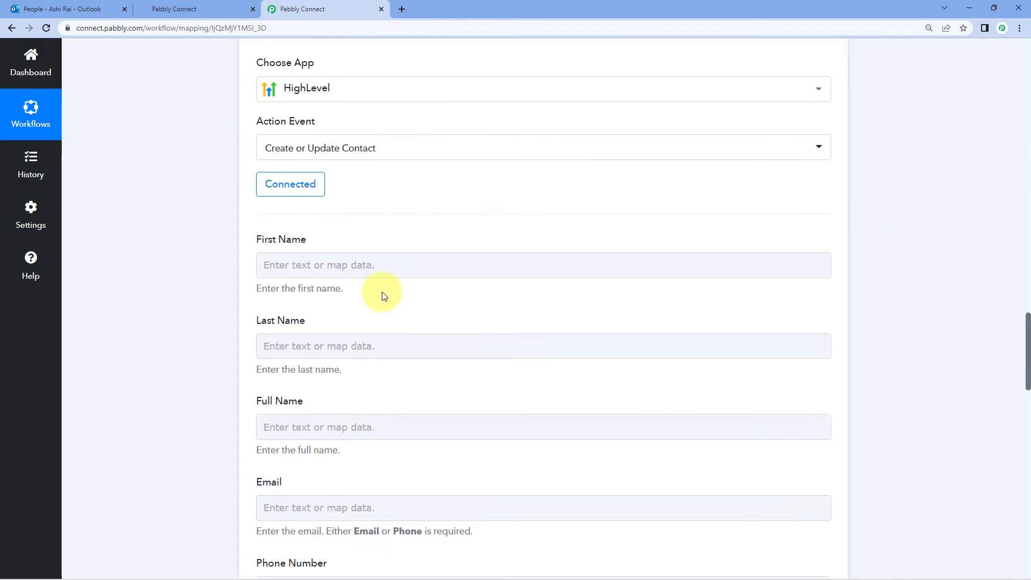
pyautogui.scroll(-1, 253, 255)
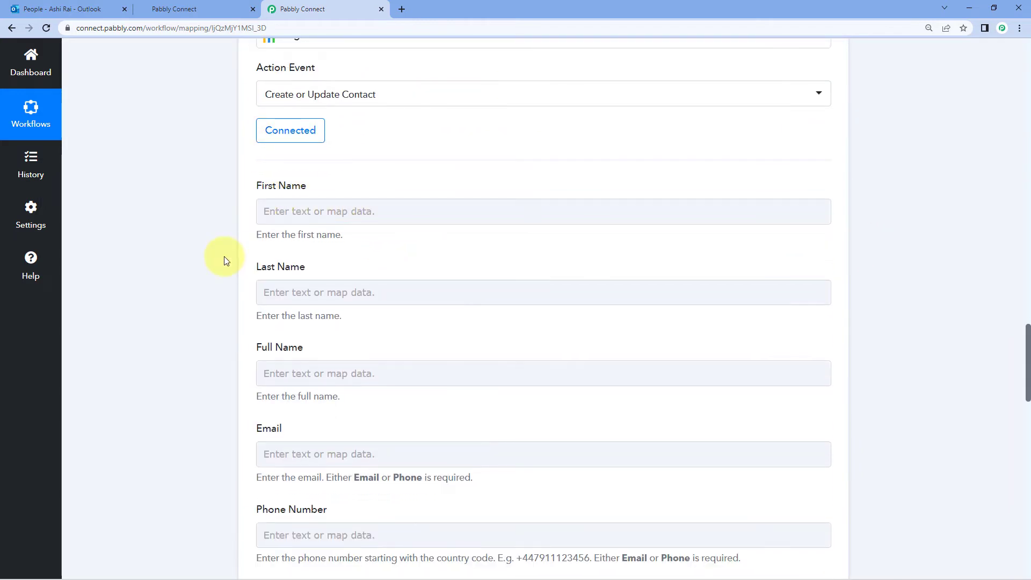
pyautogui.scroll(-1, 235, 233)
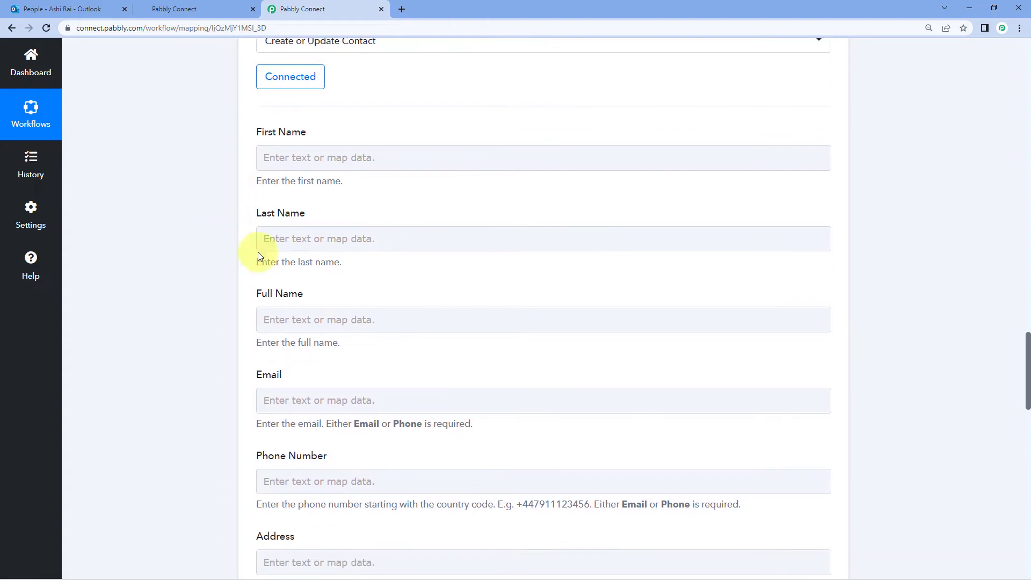
# Map Get Resource GivenName into First Name and Surname into Last Name
pyautogui.click(284, 158)
pyautogui.click(280, 157)
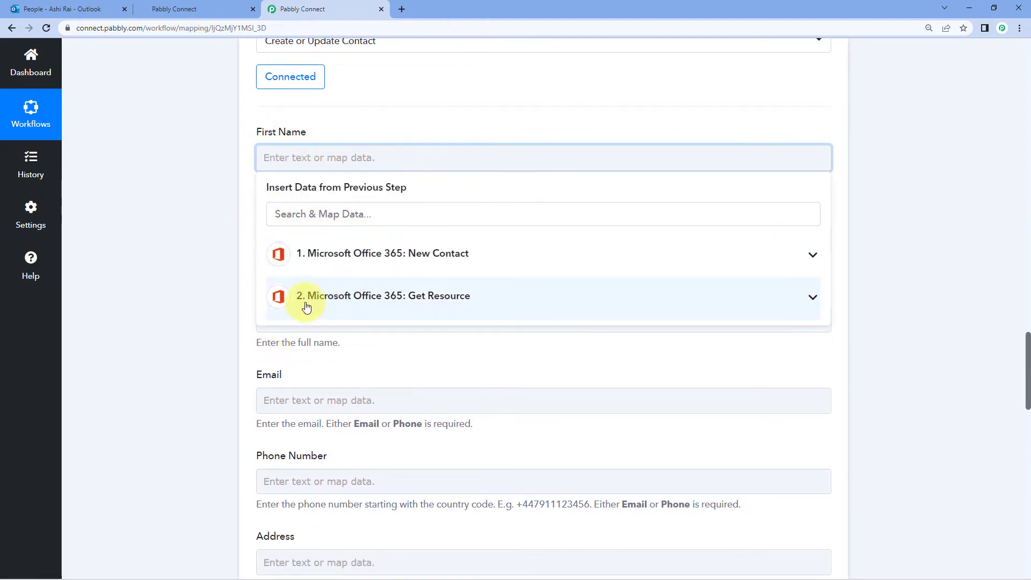
pyautogui.click(443, 304)
pyautogui.scroll(-5, 426, 348)
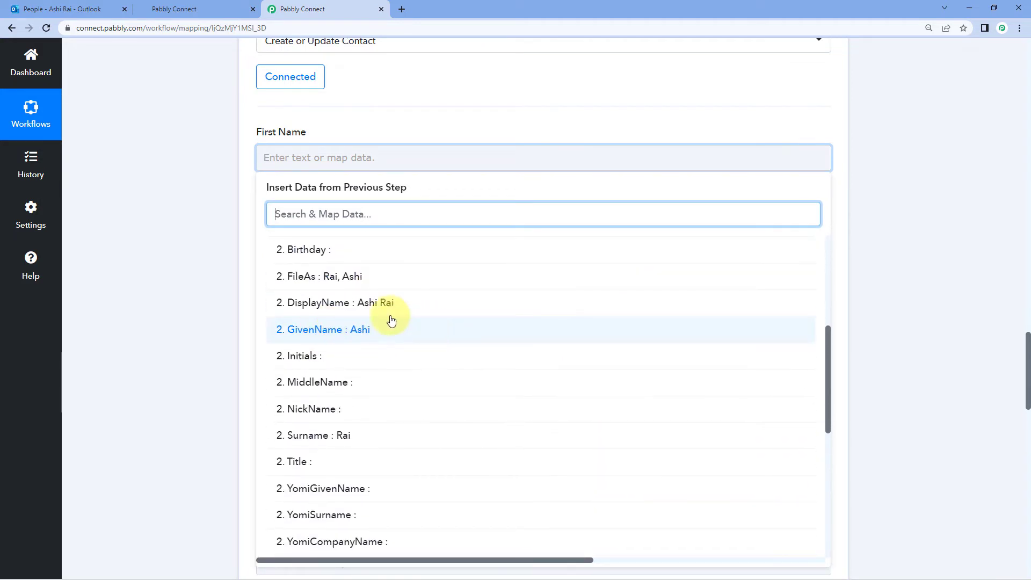
pyautogui.click(334, 329)
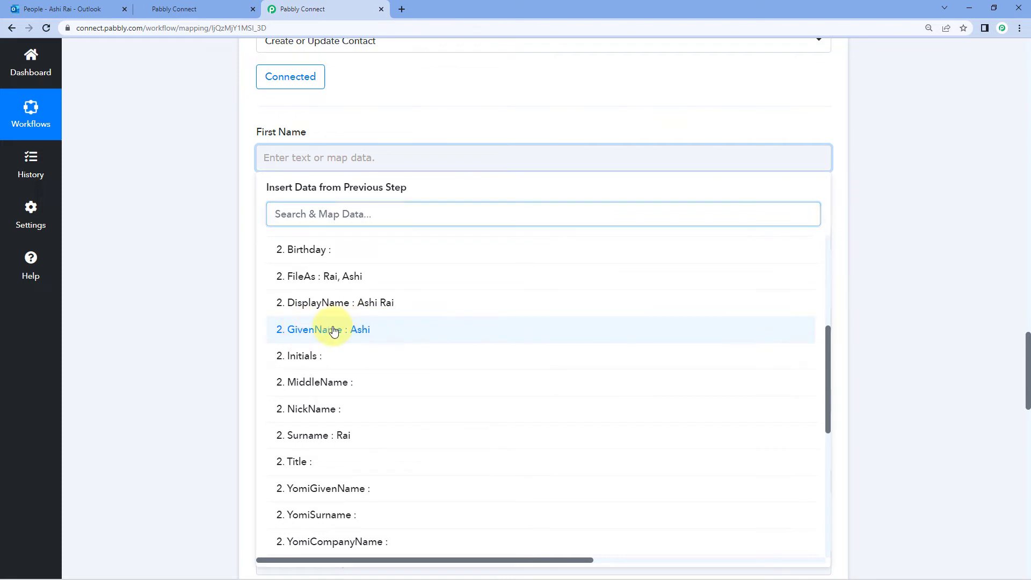
pyautogui.click(207, 241)
pyautogui.scroll(-1, 350, 211)
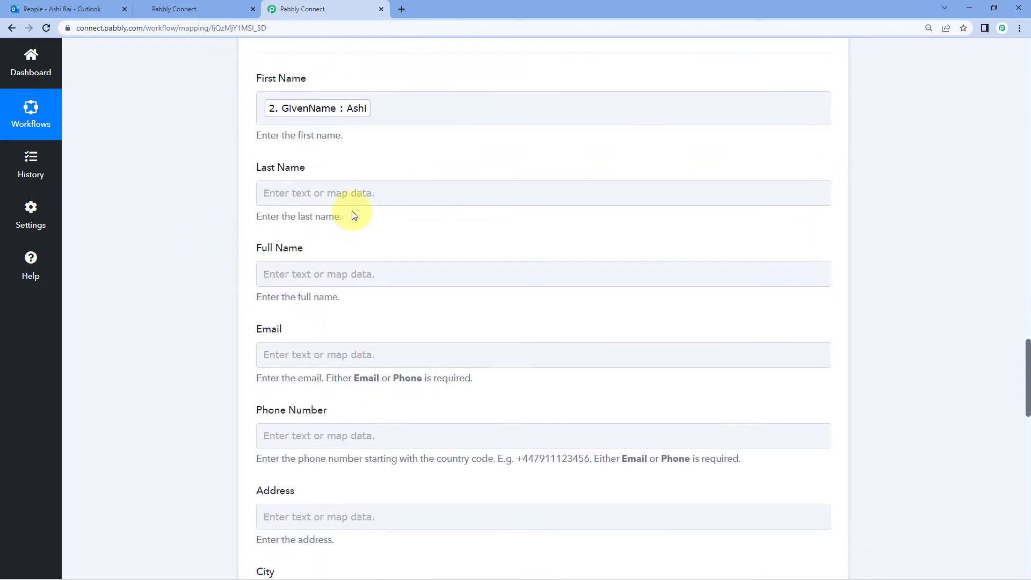
pyautogui.click(273, 193)
pyautogui.click(323, 329)
pyautogui.scroll(-6, 326, 337)
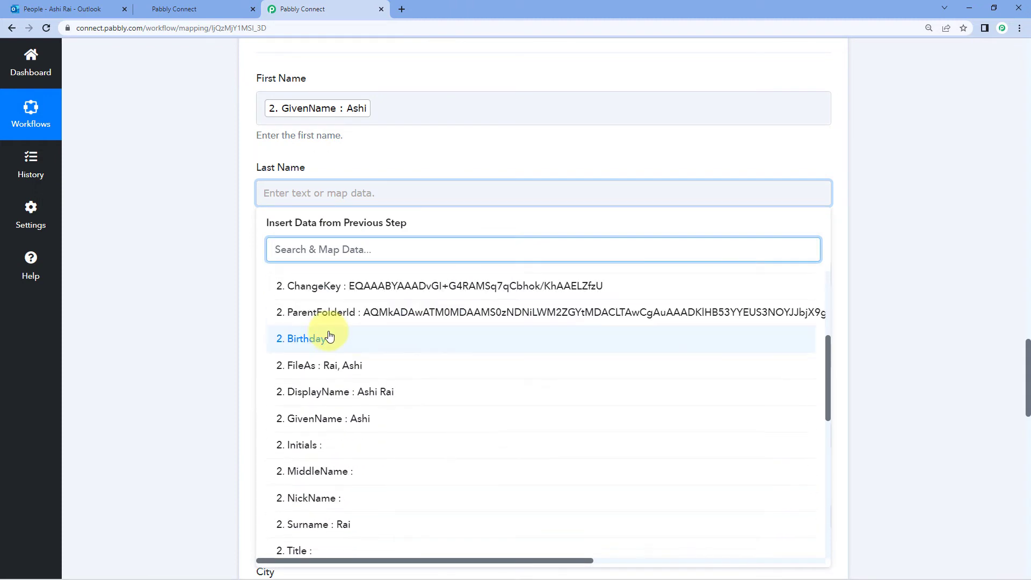
pyautogui.scroll(-2, 325, 338)
pyautogui.click(322, 310)
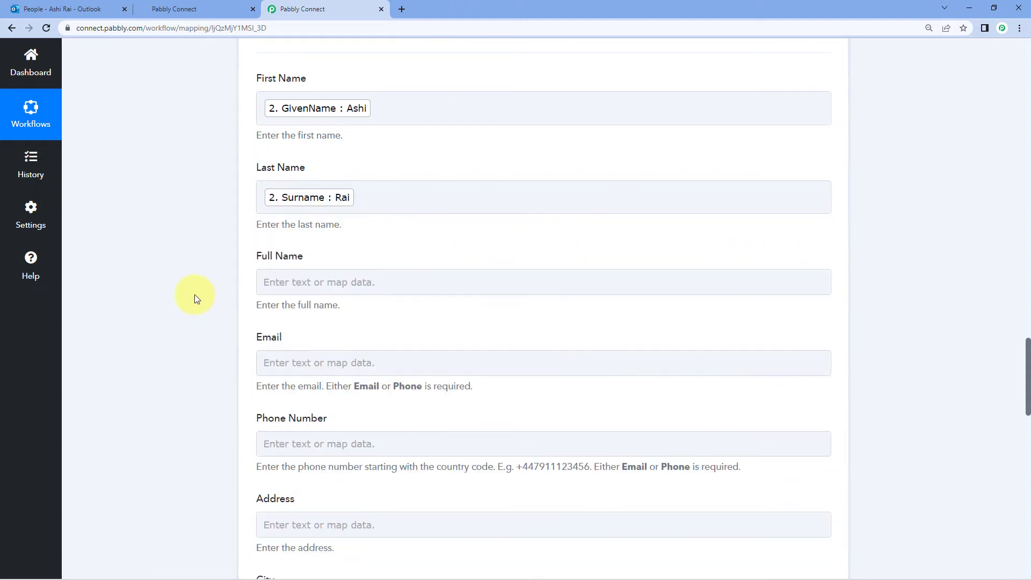
# Map DisplayName into Full Name and EmailAddresses 0 Name into Email
pyautogui.scroll(-2, 194, 294)
pyautogui.click(291, 181)
pyautogui.click(322, 329)
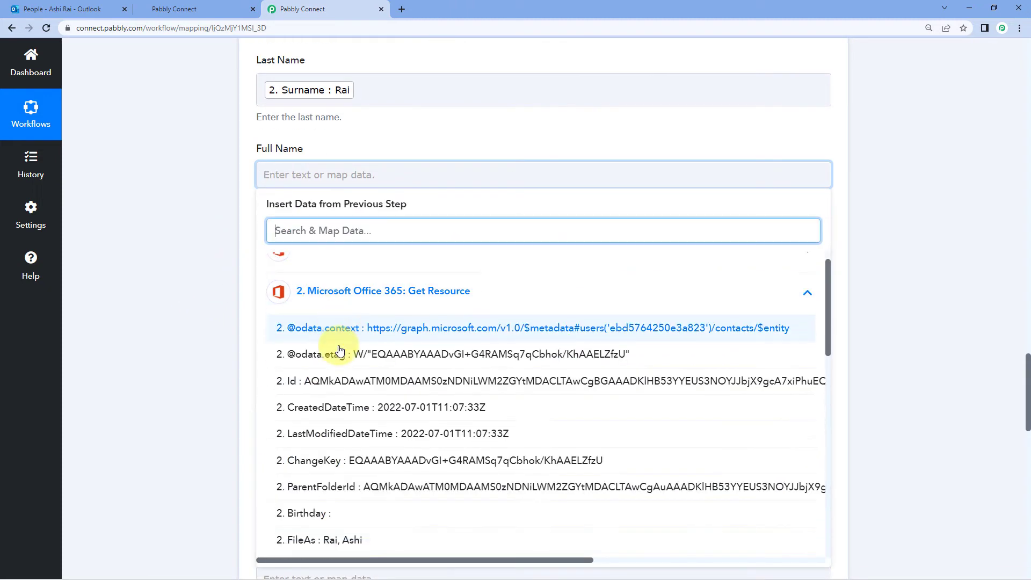
pyautogui.scroll(-3, 341, 349)
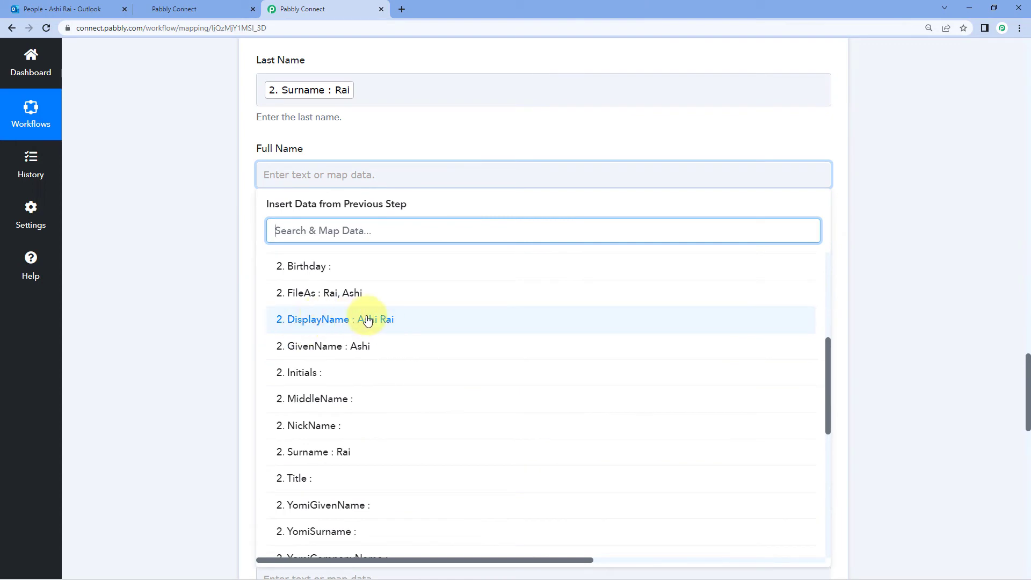
pyautogui.click(364, 318)
pyautogui.click(225, 245)
pyautogui.scroll(-2, 224, 243)
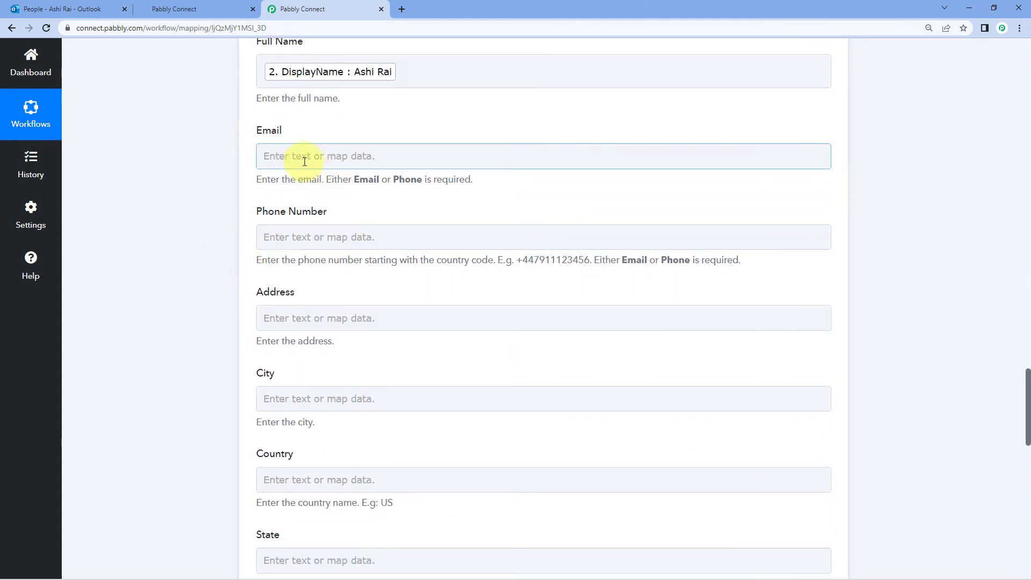
pyautogui.click(259, 157)
pyautogui.click(325, 294)
pyautogui.scroll(-12, 329, 317)
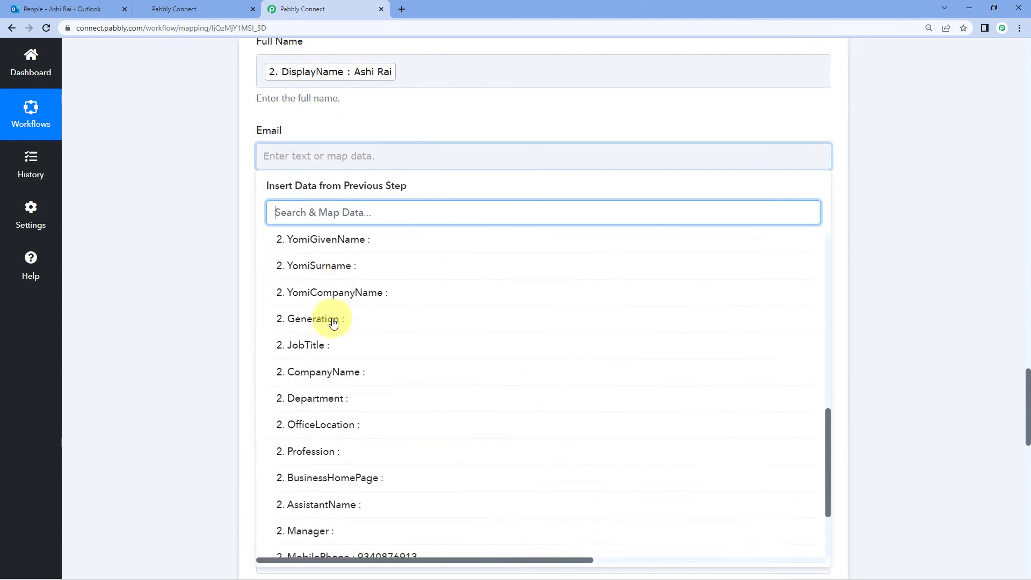
pyautogui.click(387, 514)
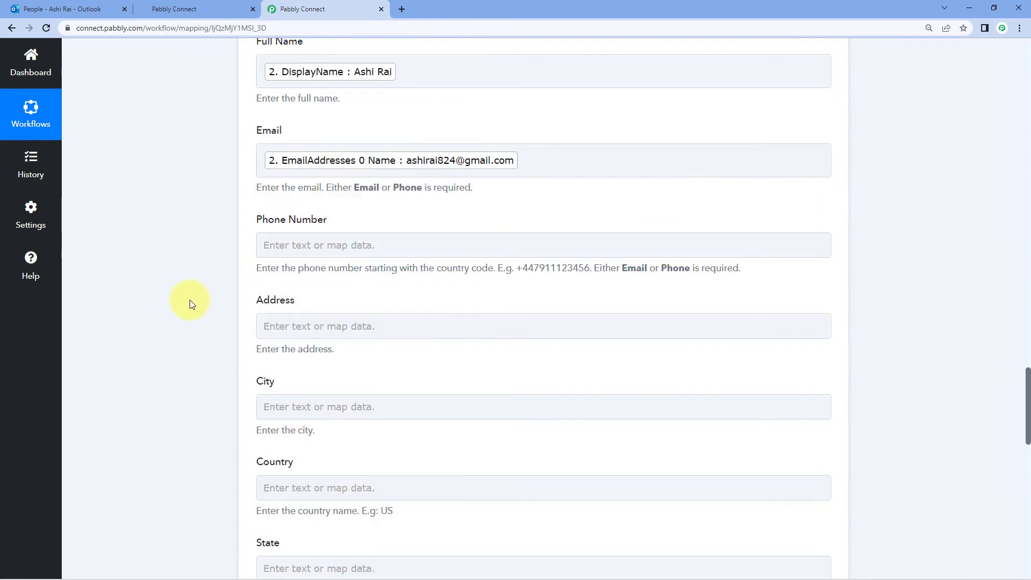
# Map MobilePhone into Phone Number and review the completed field mappings
pyautogui.scroll(-2, 196, 299)
pyautogui.click(308, 138)
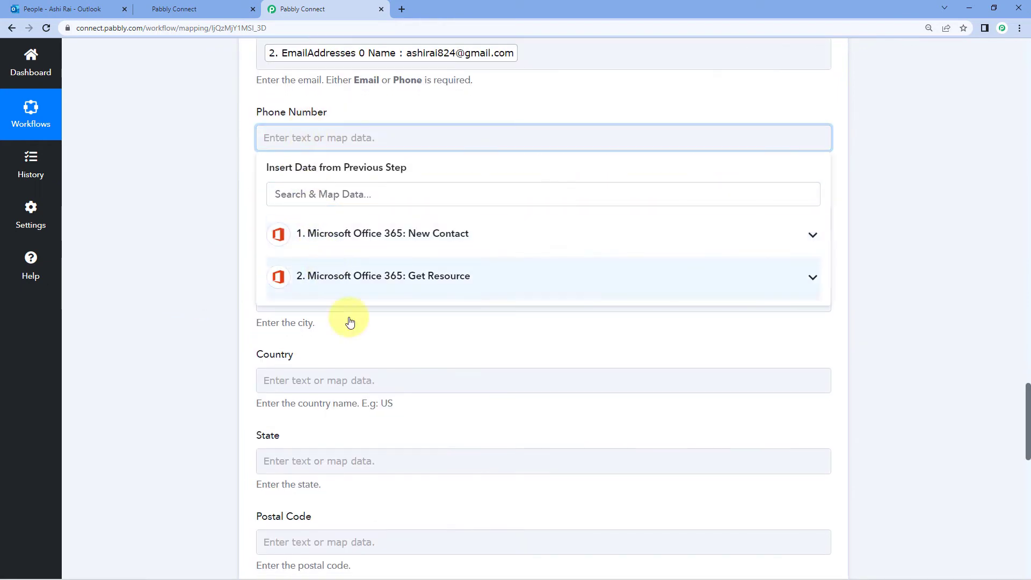
pyautogui.click(349, 277)
pyautogui.scroll(-3, 364, 370)
pyautogui.scroll(-6, 363, 369)
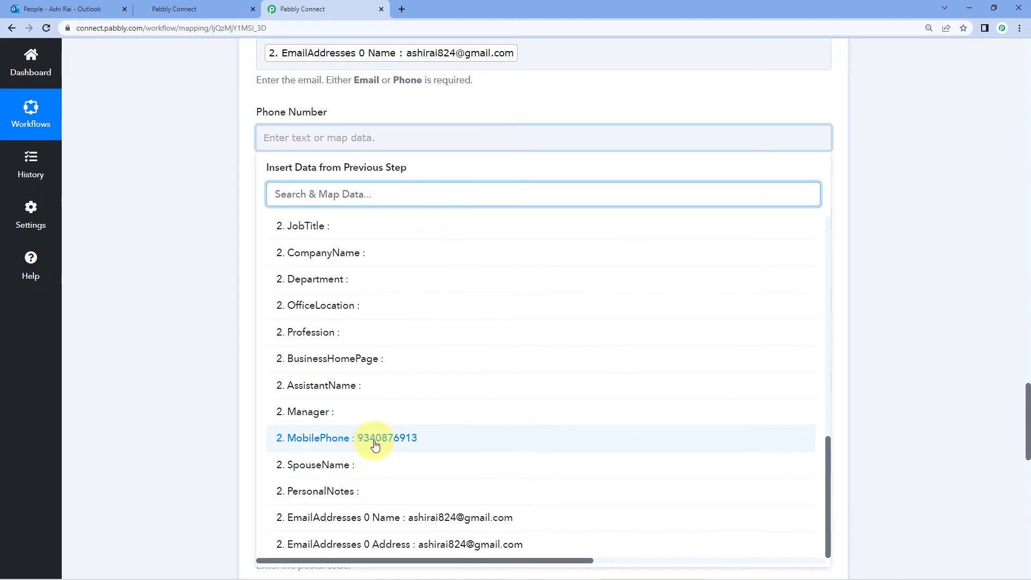
pyautogui.click(376, 444)
pyautogui.click(218, 228)
pyautogui.scroll(6, 218, 228)
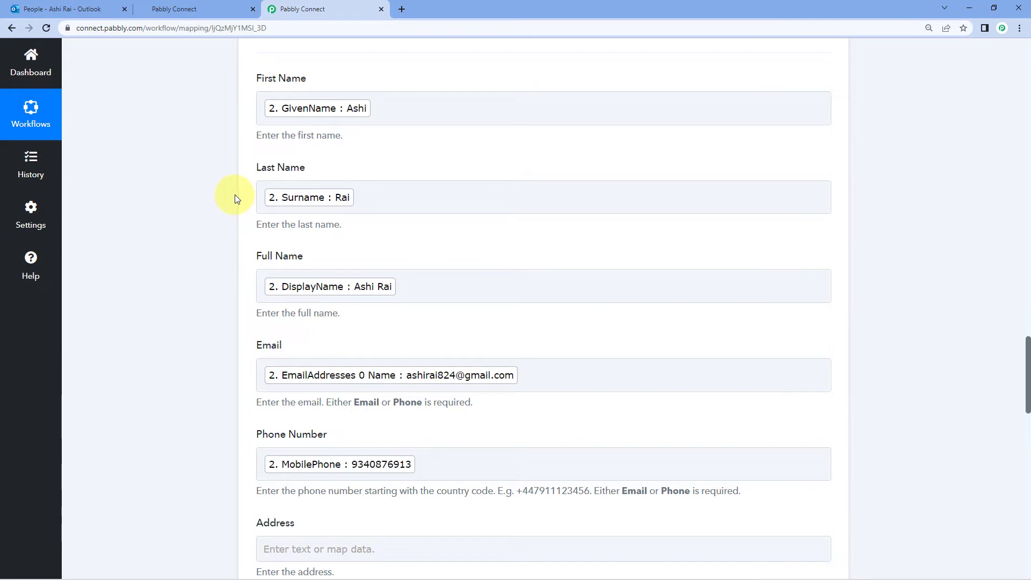
pyautogui.scroll(-6, 234, 194)
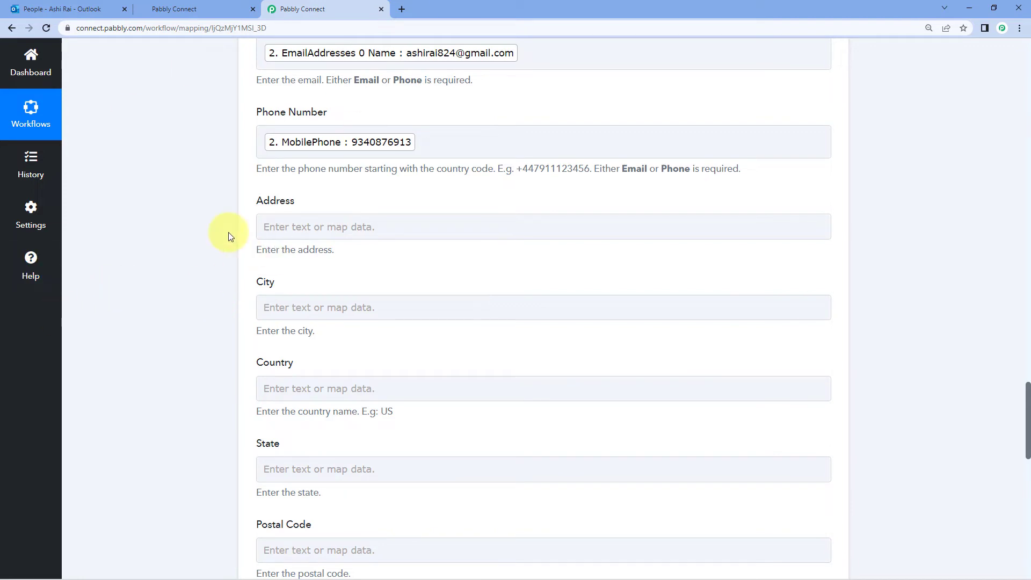
pyautogui.scroll(-6, 207, 255)
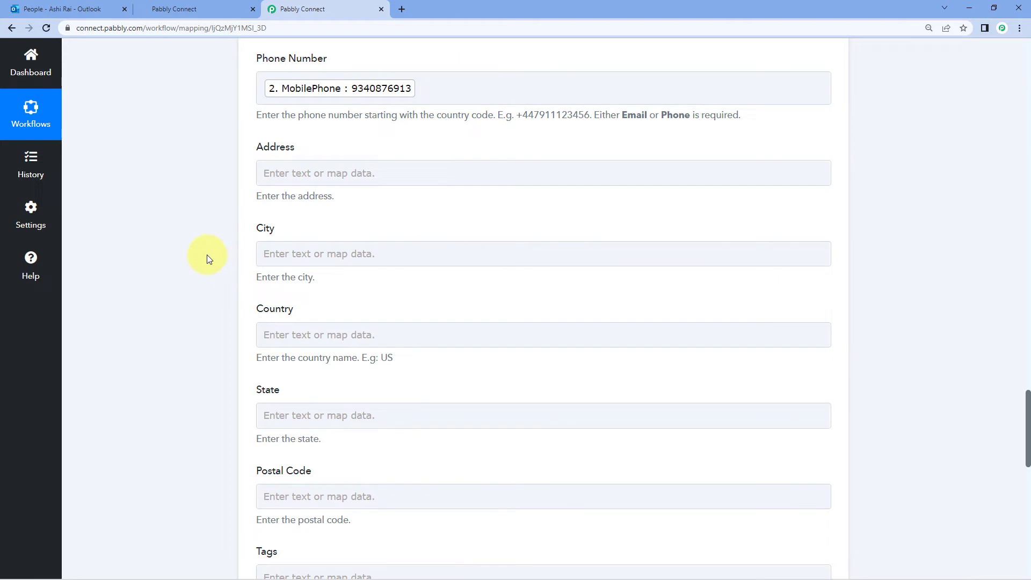
pyautogui.scroll(-8, 207, 255)
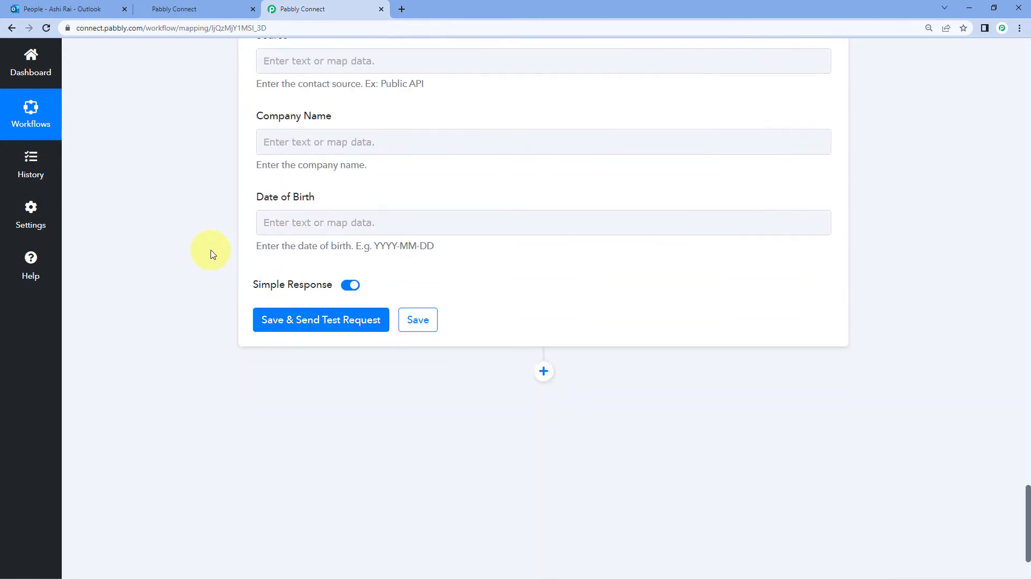
# Save the HighLevel Create or Update Contact step and test it, returning the new contact's id and details
pyautogui.click(324, 305)
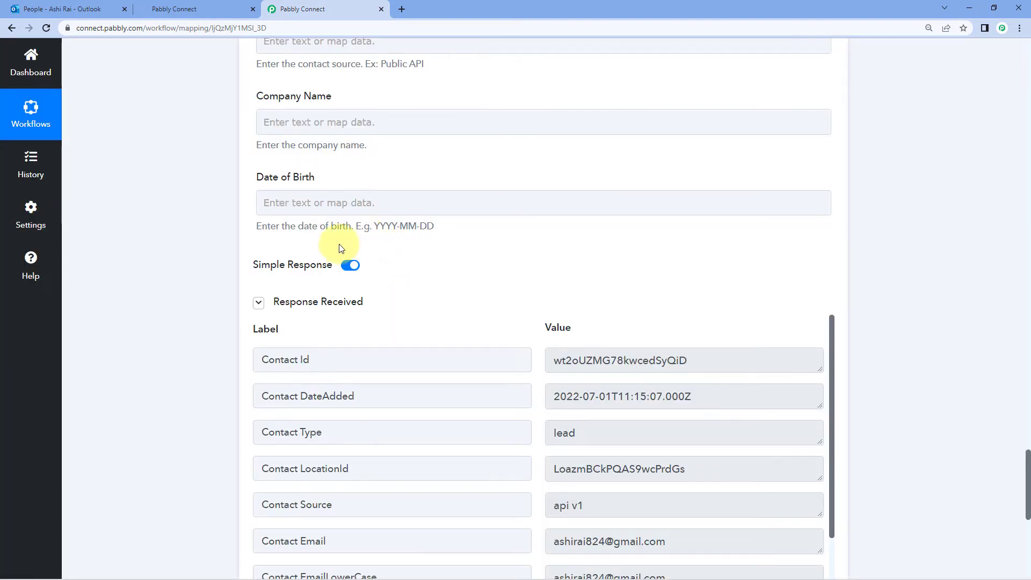
pyautogui.scroll(-2, 496, 318)
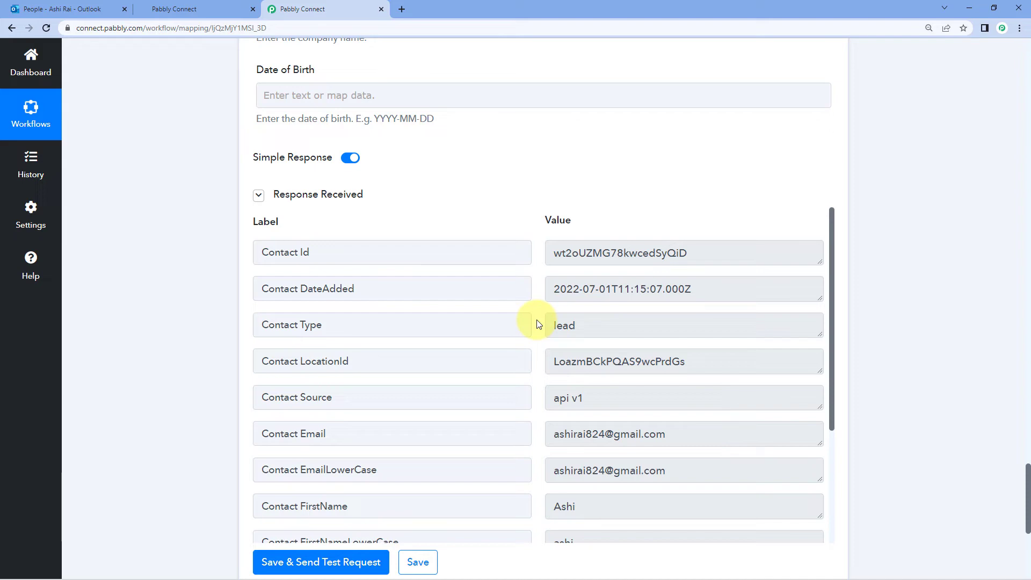
pyautogui.scroll(15, 538, 324)
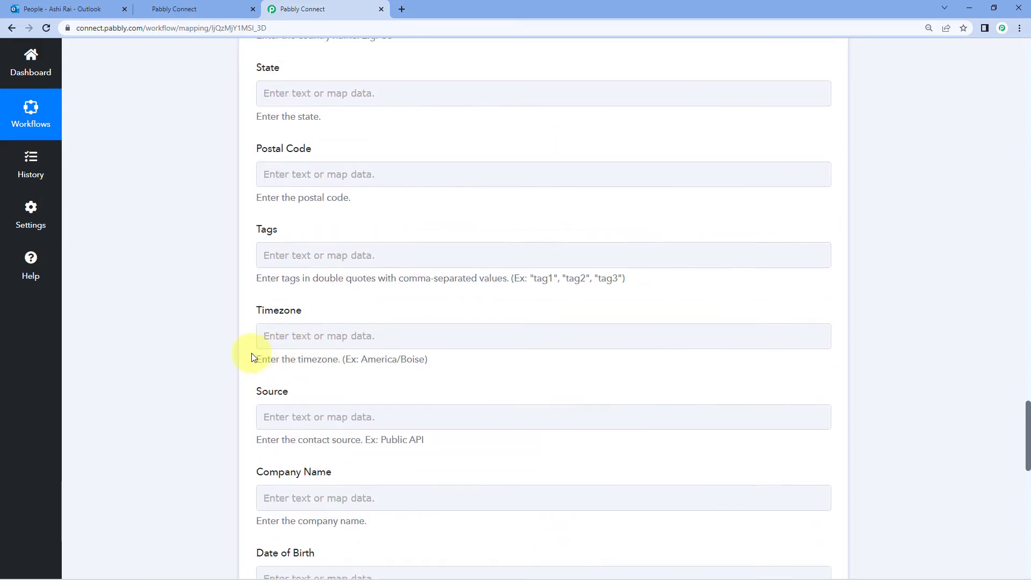
pyautogui.scroll(3, 233, 354)
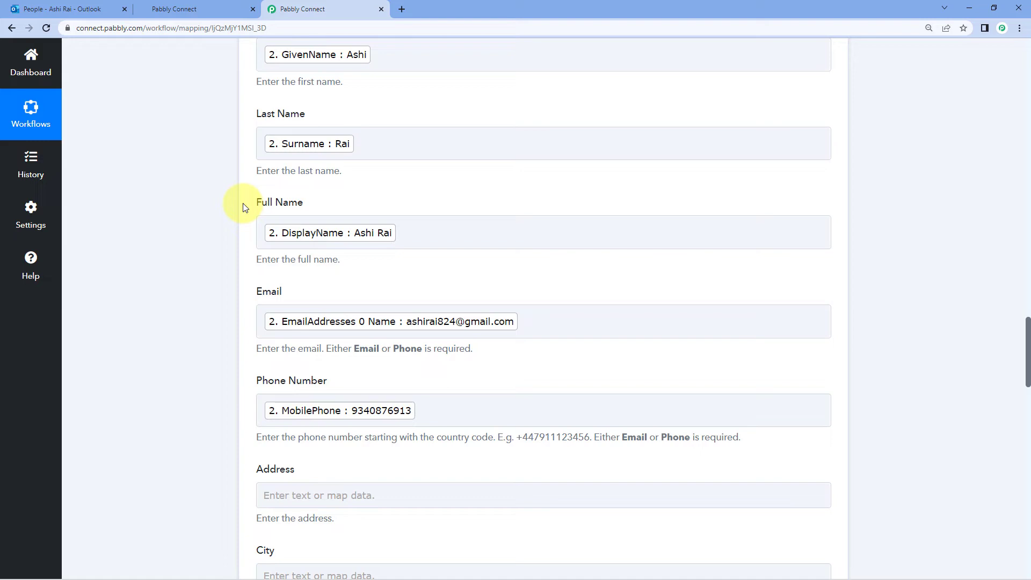
# Open the new contact from HighLevel's contacts list, review its name and email, then return to Outlook
pyautogui.click(183, 8)
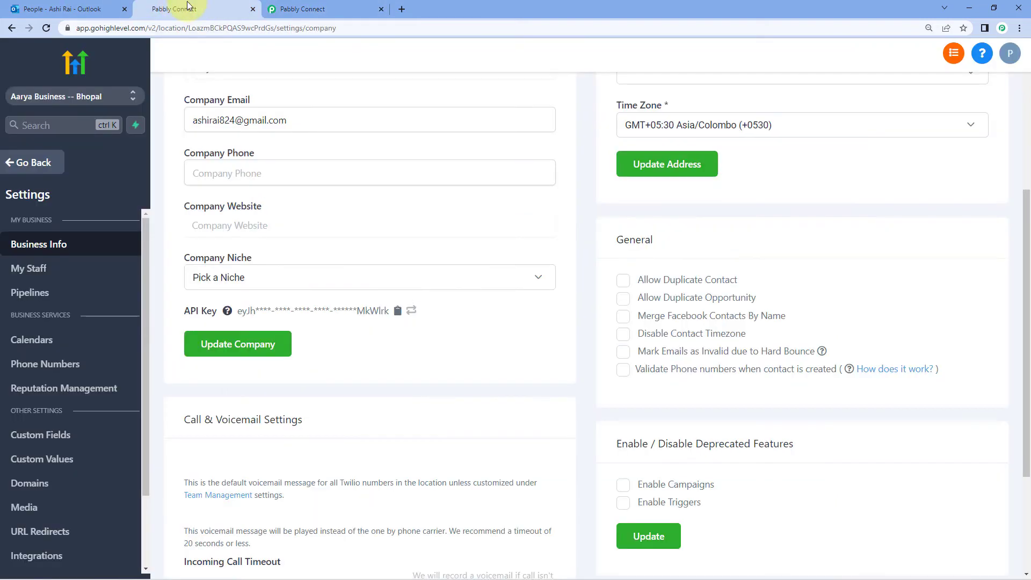
pyautogui.click(21, 162)
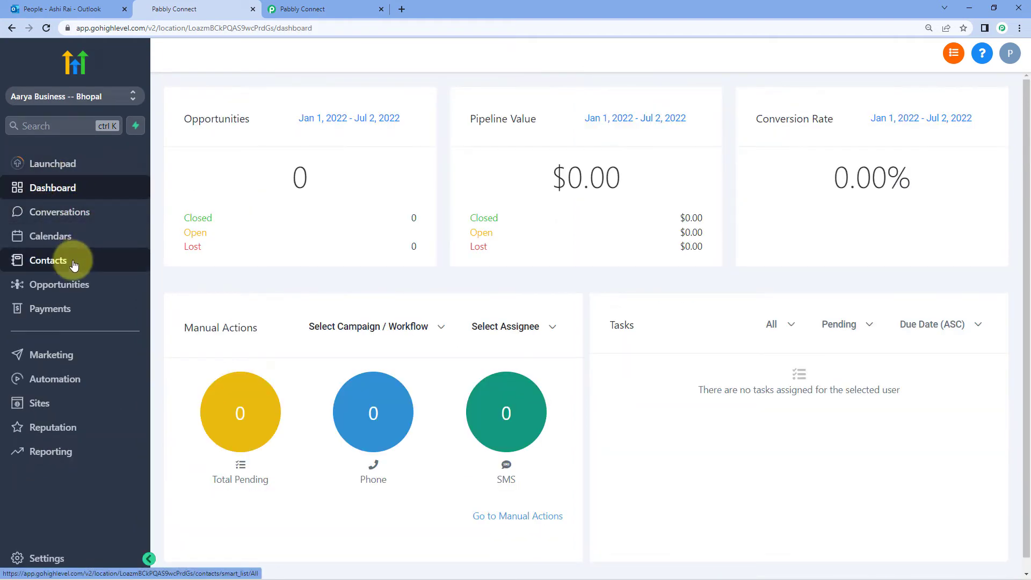
pyautogui.click(74, 265)
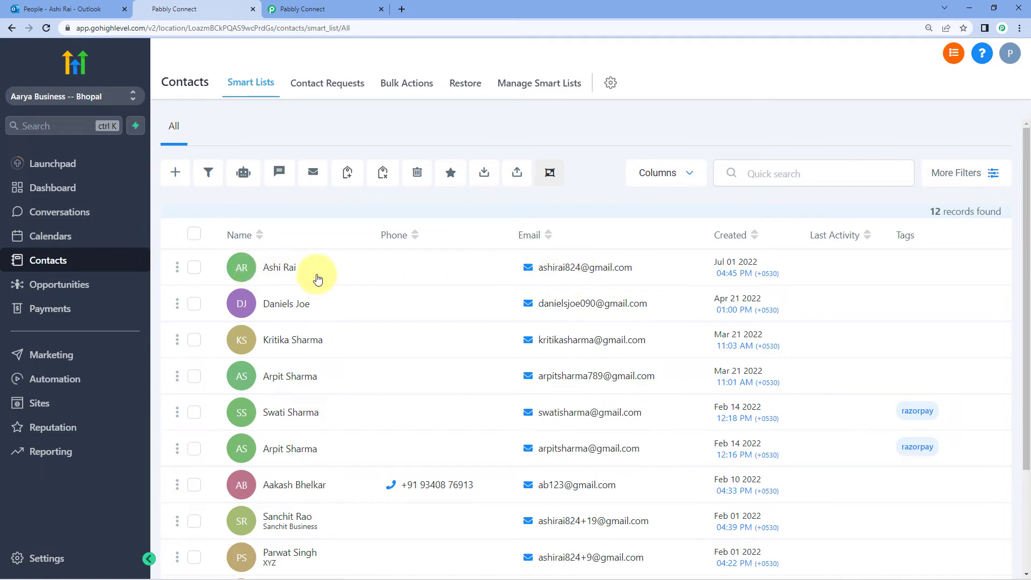
pyautogui.click(278, 268)
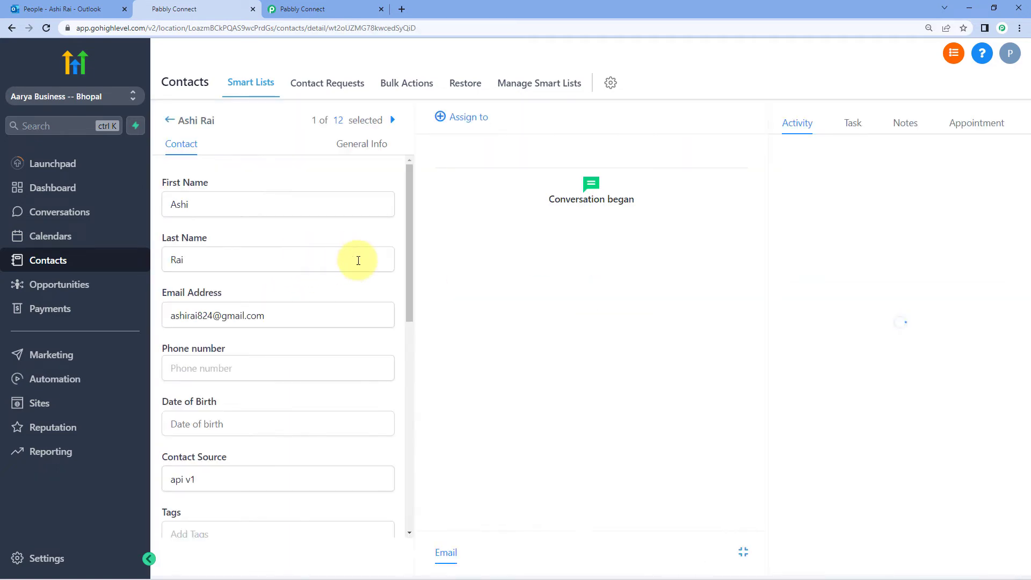
pyautogui.scroll(-1, 282, 306)
pyautogui.scroll(-5, 282, 307)
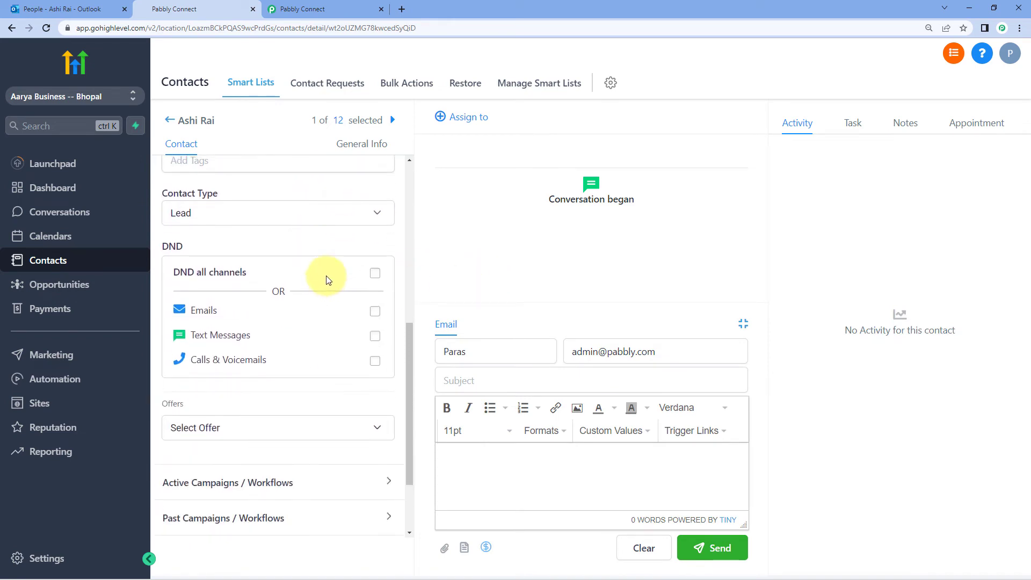
pyautogui.scroll(7, 331, 268)
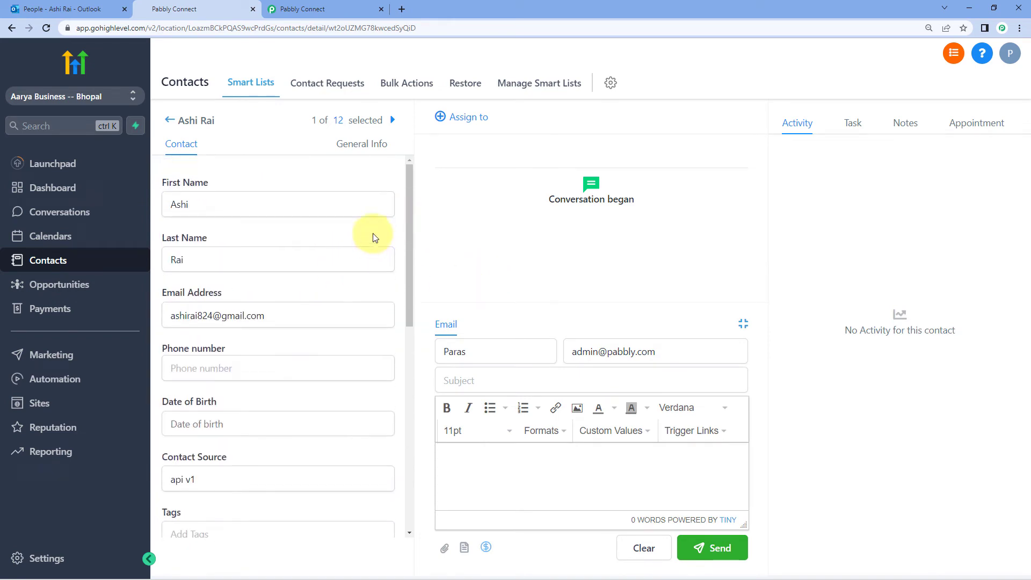
pyautogui.click(83, 10)
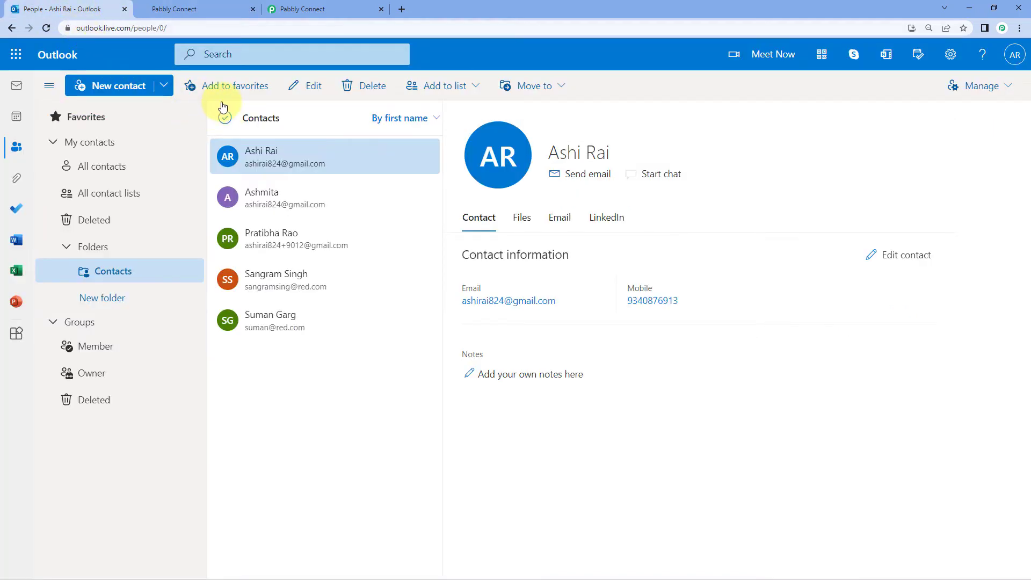
# Go back to the Outlook to GoHighLevel workflow and collapse its HighLevel action step
pyautogui.click(296, 9)
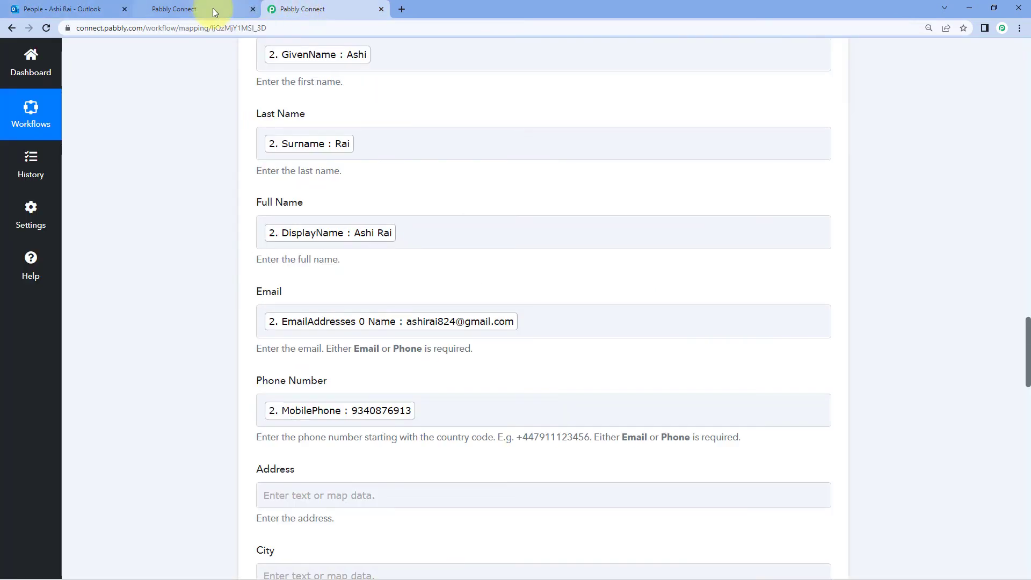
pyautogui.click(213, 9)
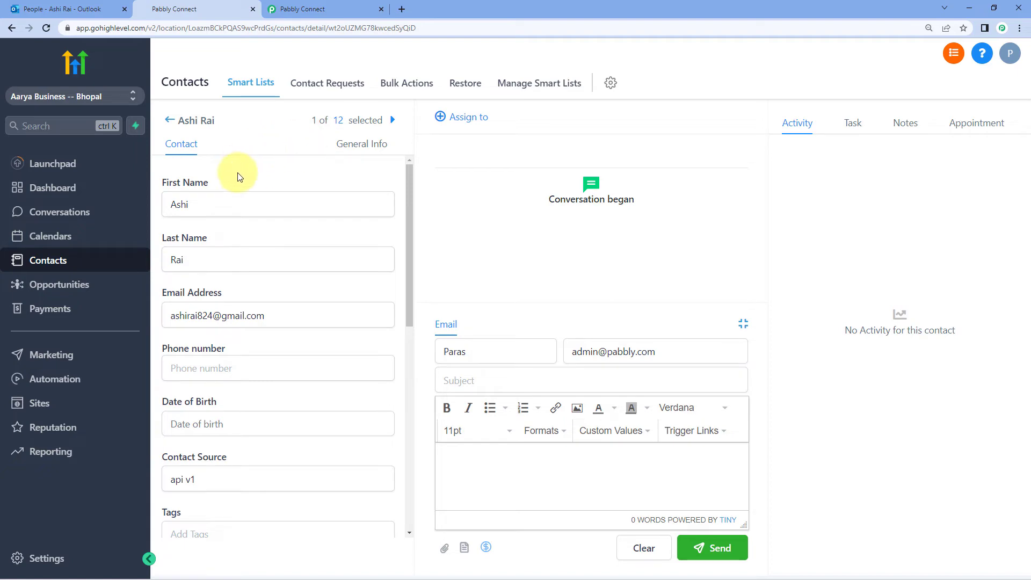
pyautogui.click(323, 8)
pyautogui.scroll(4, 221, 162)
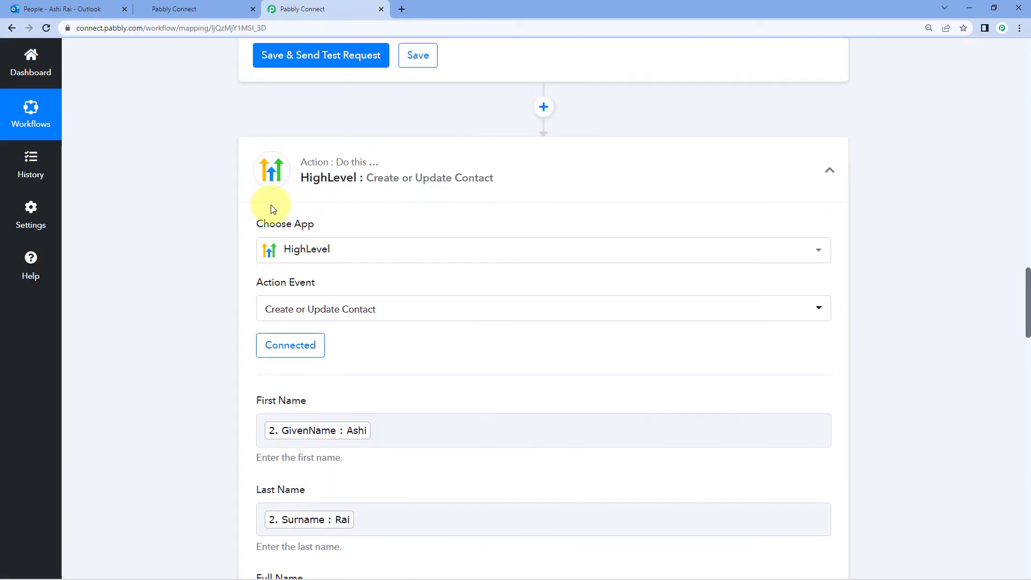
pyautogui.click(271, 186)
# Collapse the Get Resource and trigger steps, then bring up the Dashboard link's context menu
pyautogui.scroll(10, 205, 205)
pyautogui.scroll(5, 204, 207)
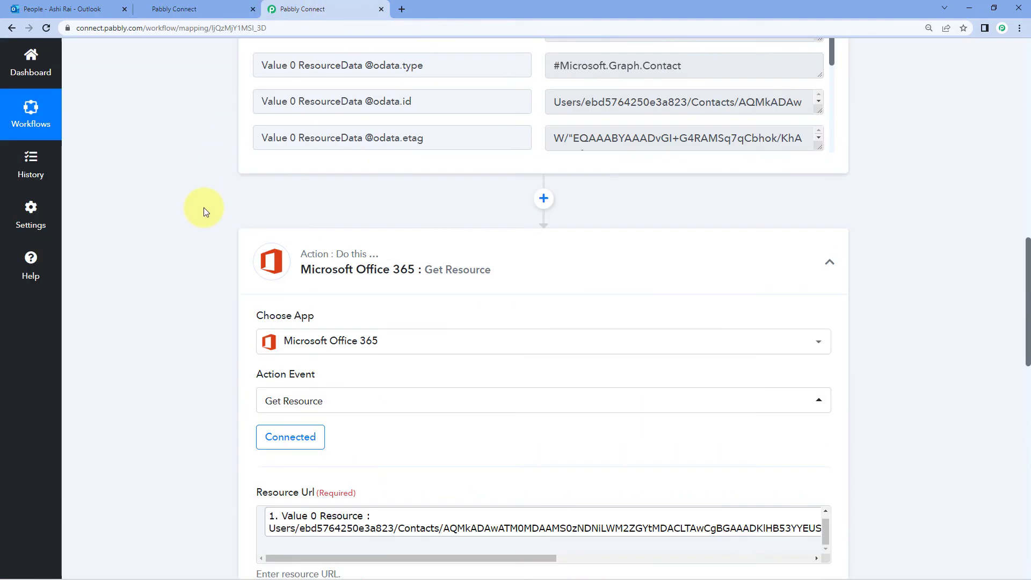
pyautogui.click(384, 274)
pyautogui.scroll(5, 186, 248)
pyautogui.scroll(4, 184, 247)
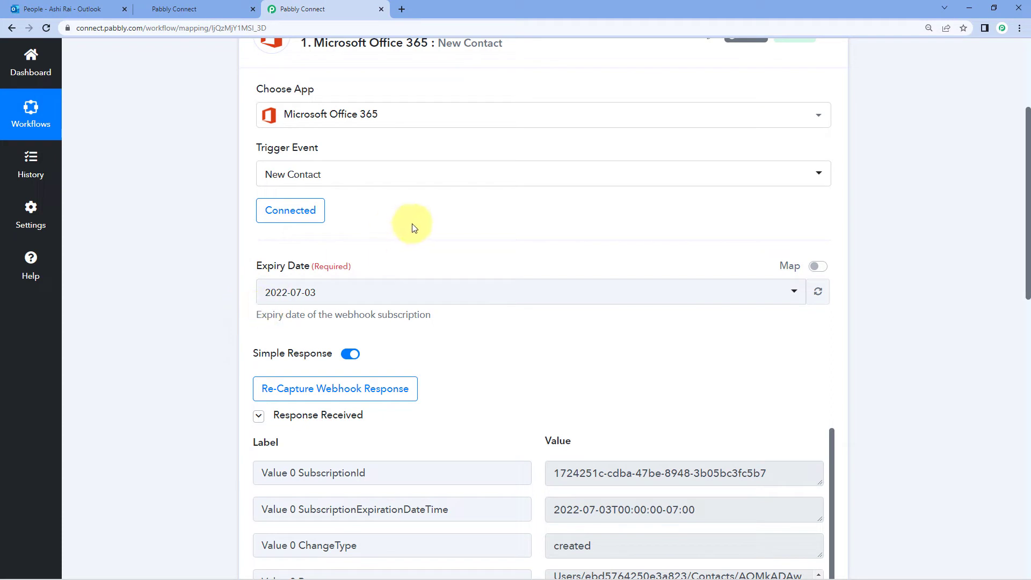
pyautogui.scroll(3, 411, 224)
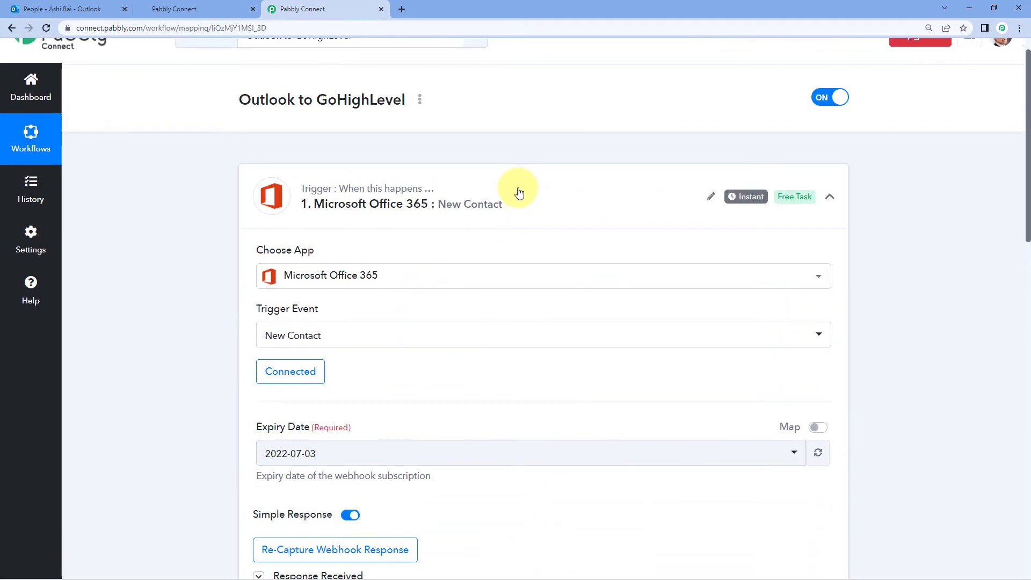
pyautogui.click(500, 220)
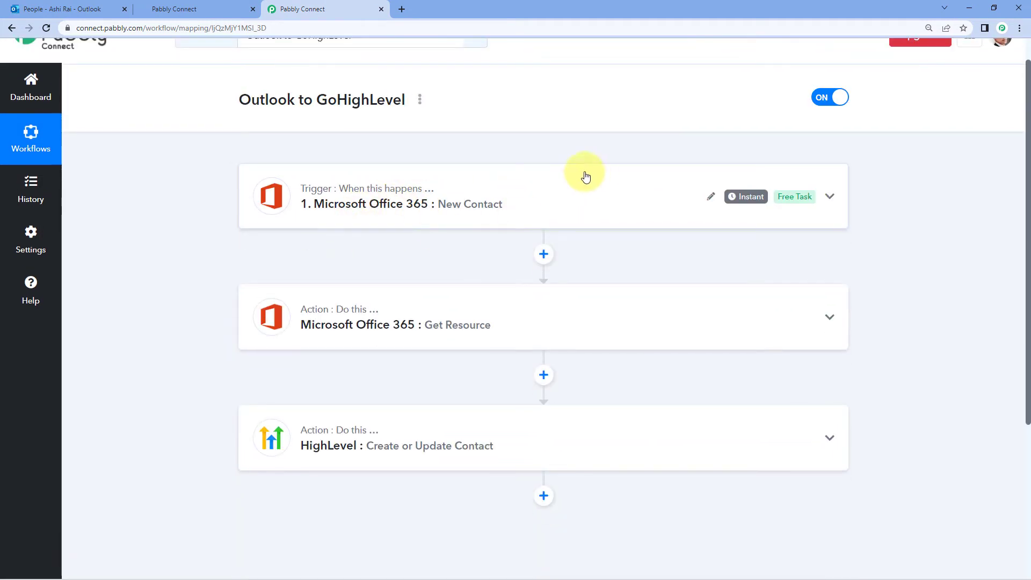
pyautogui.scroll(1, 499, 223)
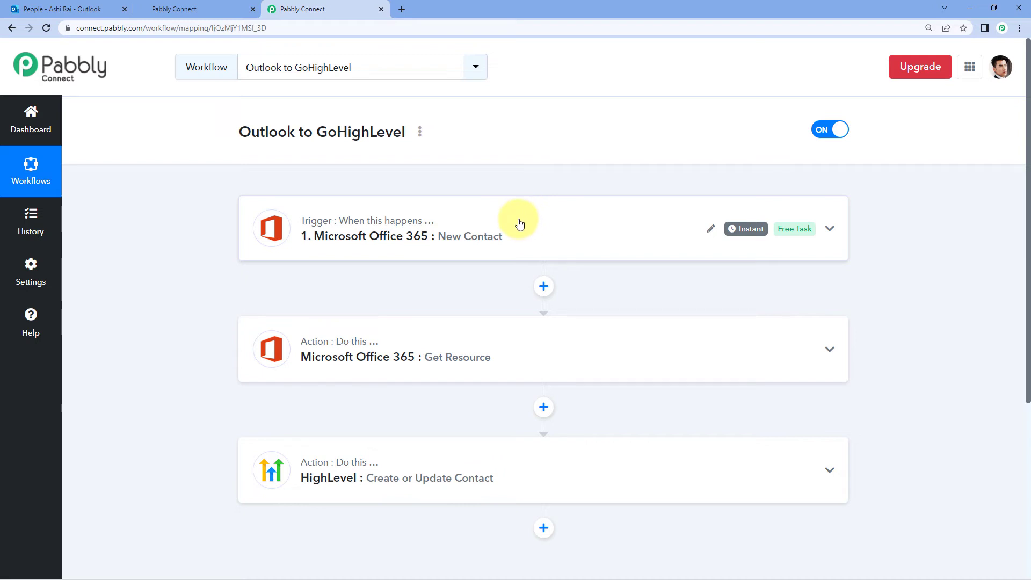
pyautogui.rightClick(59, 128)
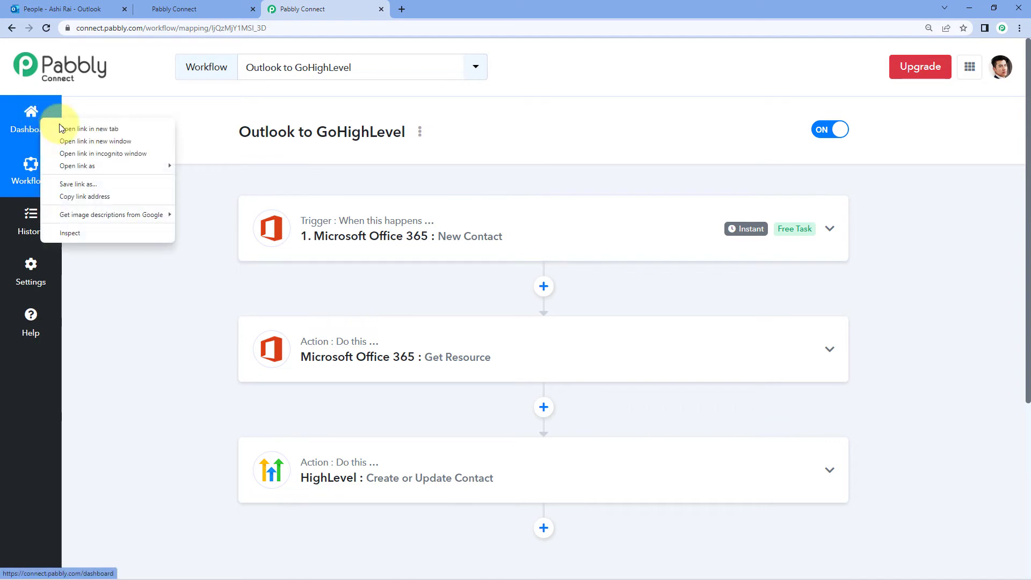
# From a new dashboard tab, create a workflow named 'Microsoft 365 Connection Renewal'
pyautogui.click(65, 129)
pyautogui.click(446, 10)
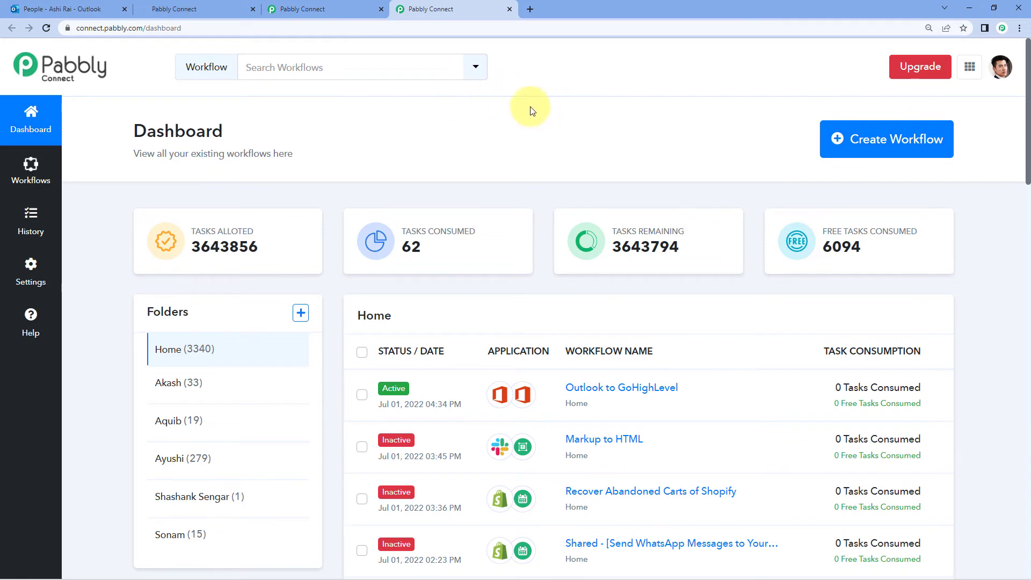
pyautogui.click(872, 144)
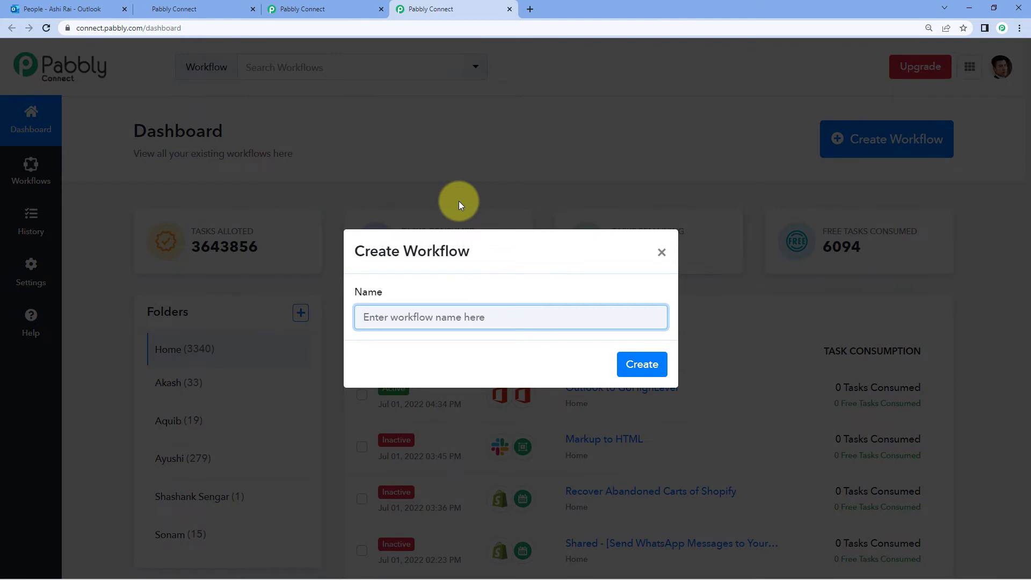
pyautogui.write('Microsof')
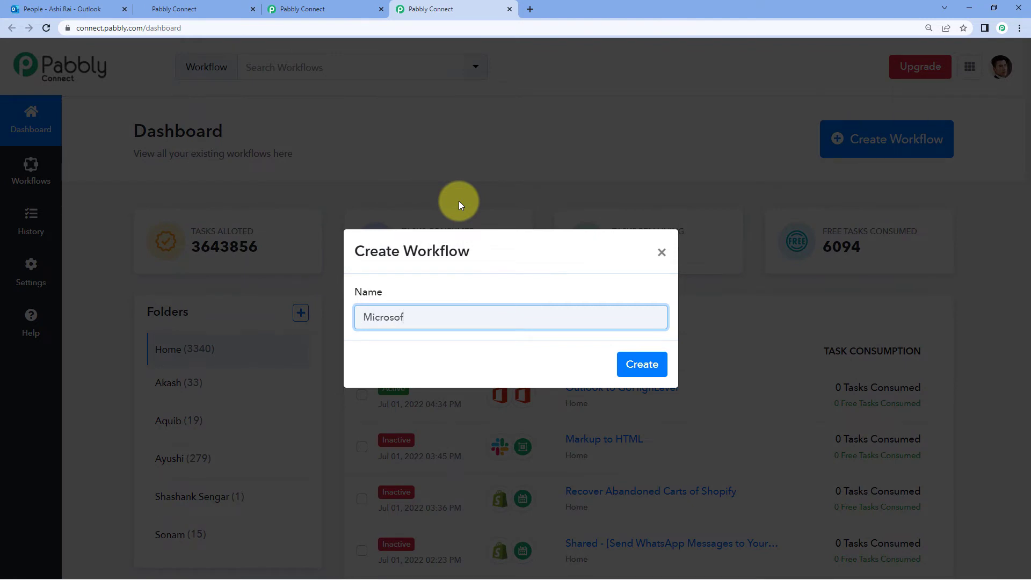
pyautogui.write('t ')
pyautogui.write('3')
pyautogui.write('65')
pyautogui.write(' Connect')
pyautogui.write('ion Rene')
pyautogui.write('wal')
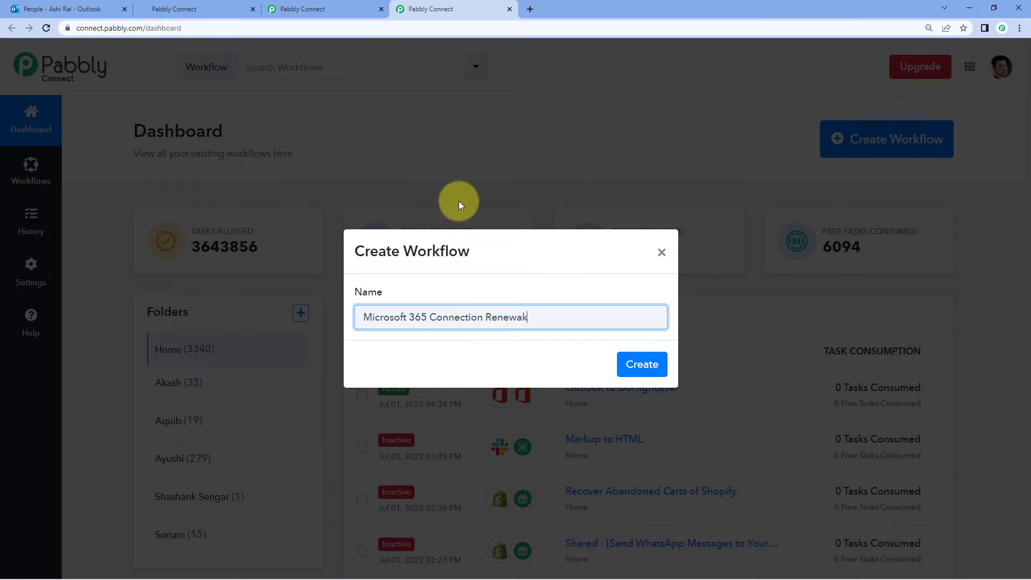
pyautogui.press('BackSpace')
pyautogui.write('l')
pyautogui.click(625, 357)
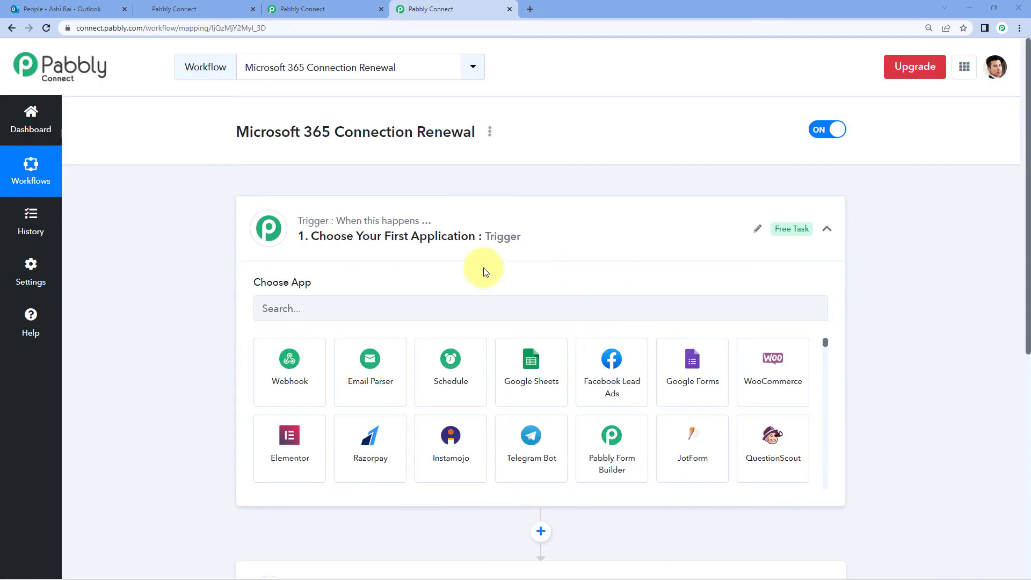
# Choose Schedule by Pabbly as the trigger, running at regular intervals
pyautogui.scroll(-1, 365, 233)
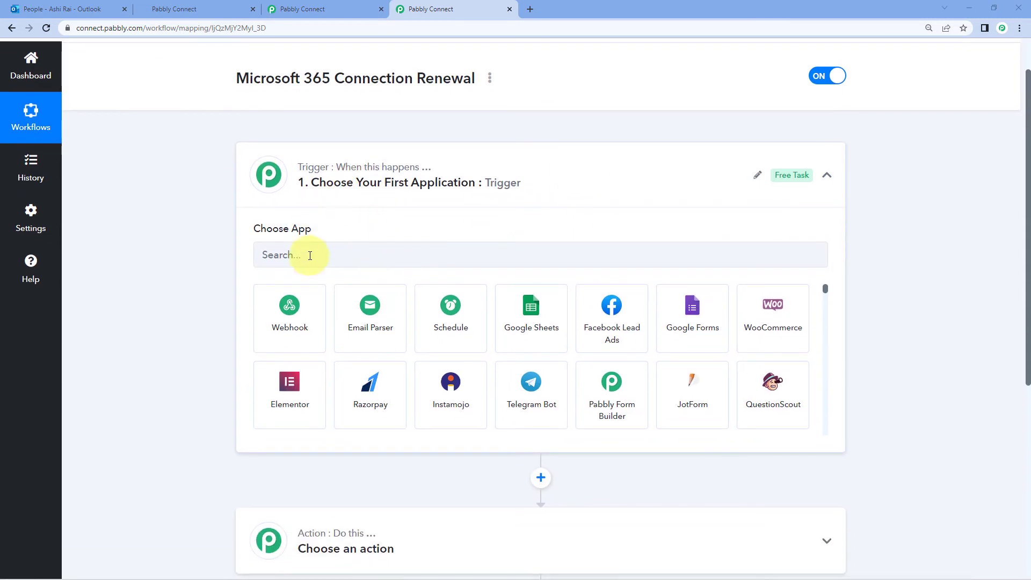
pyautogui.click(479, 314)
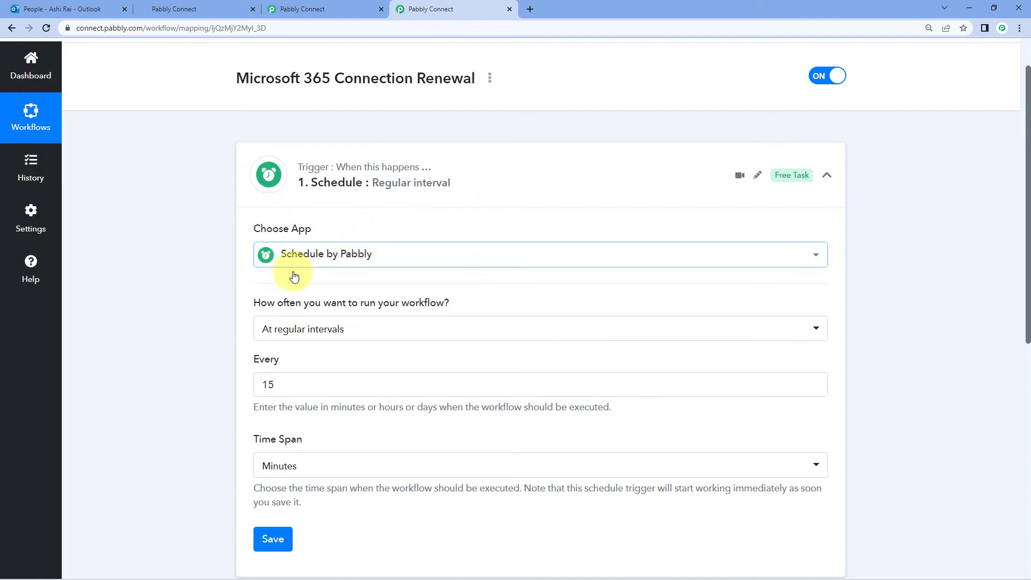
pyautogui.moveTo(292, 277)
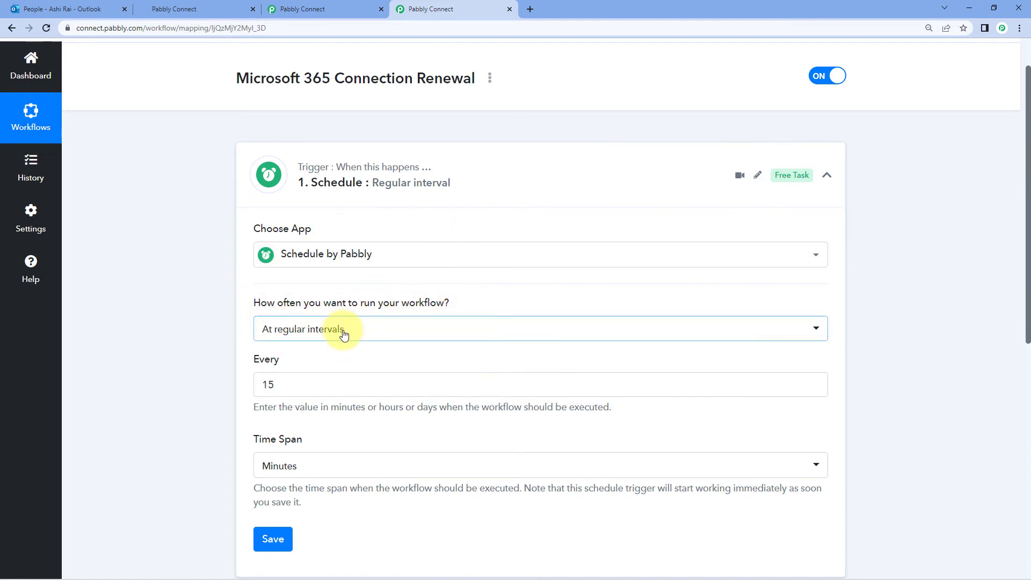
pyautogui.click(307, 334)
pyautogui.scroll(-2, 272, 368)
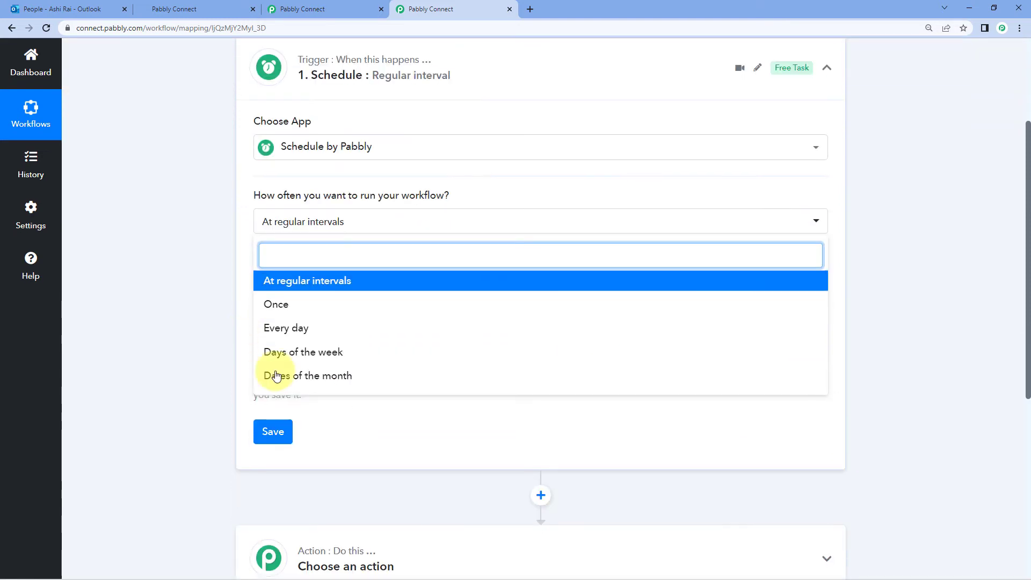
pyautogui.click(345, 282)
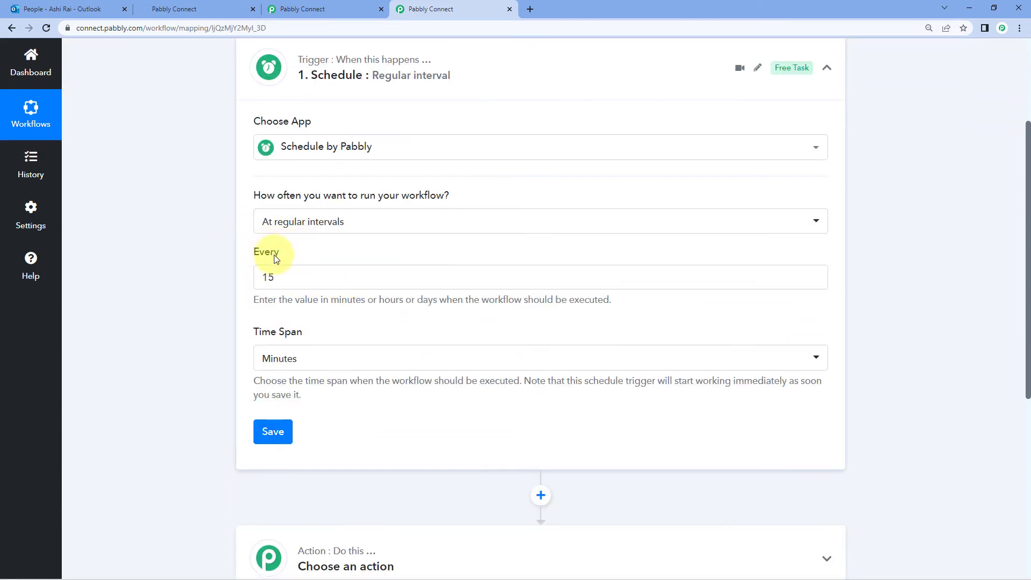
# Set the schedule to every 3 days at 00:00 and save it
pyautogui.moveTo(283, 277); pyautogui.dragTo(250, 276)
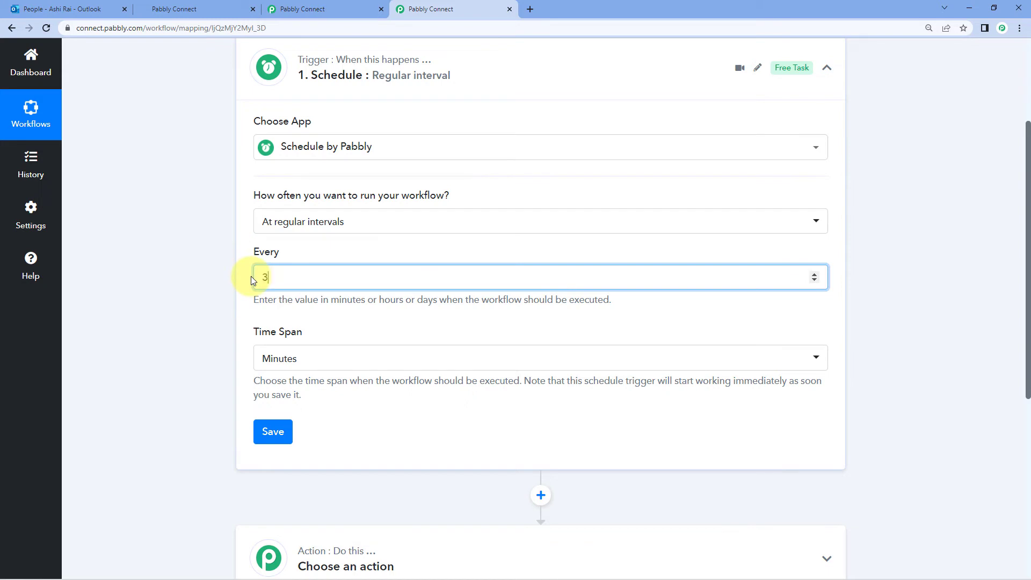
pyautogui.click(302, 357)
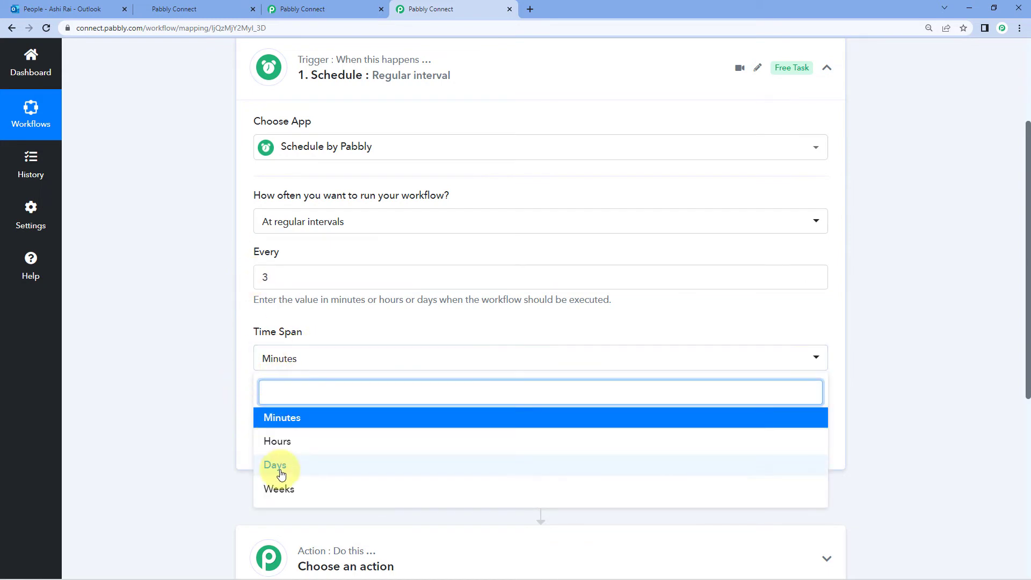
pyautogui.click(275, 465)
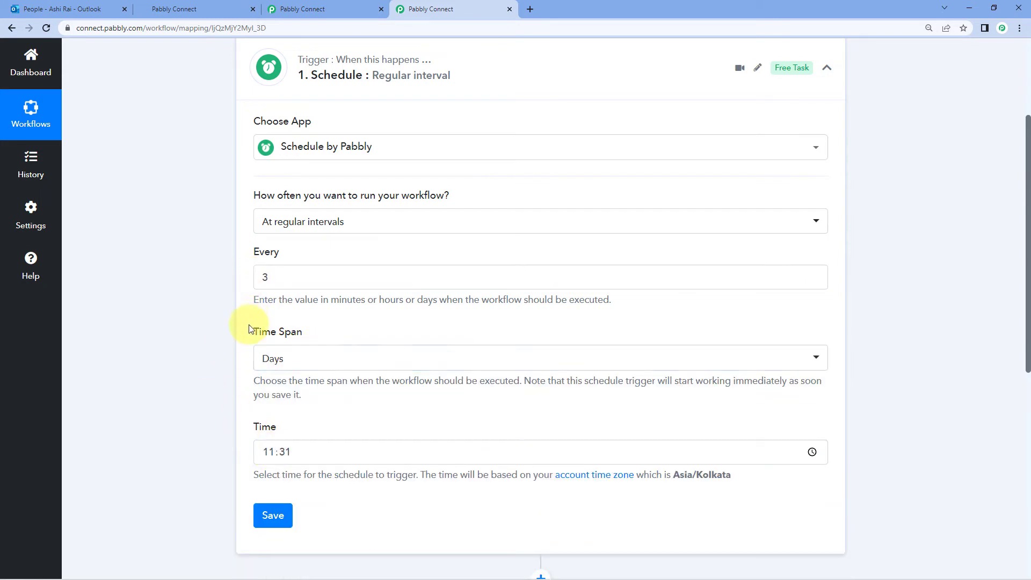
pyautogui.scroll(-1, 236, 349)
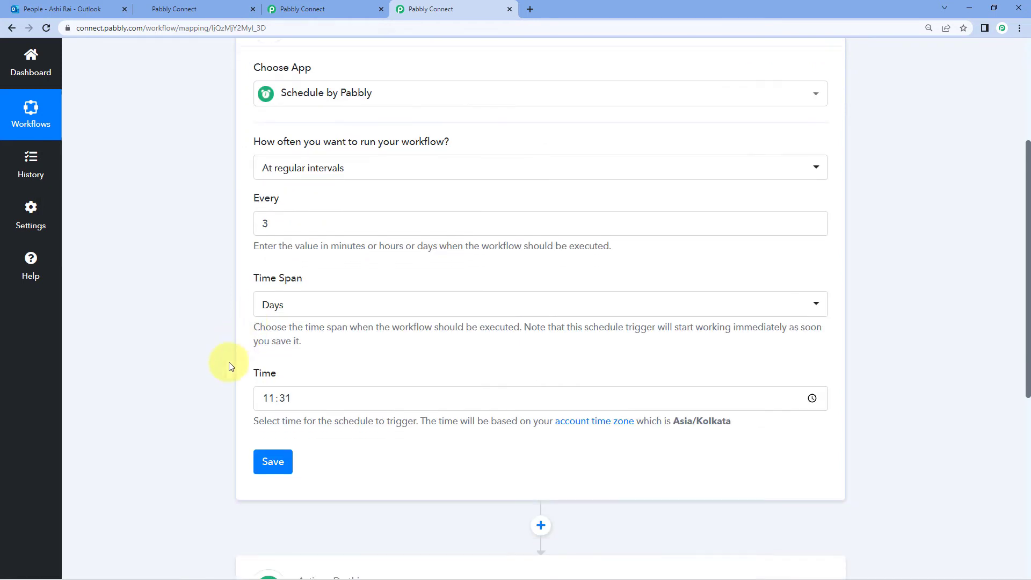
pyautogui.click(270, 403)
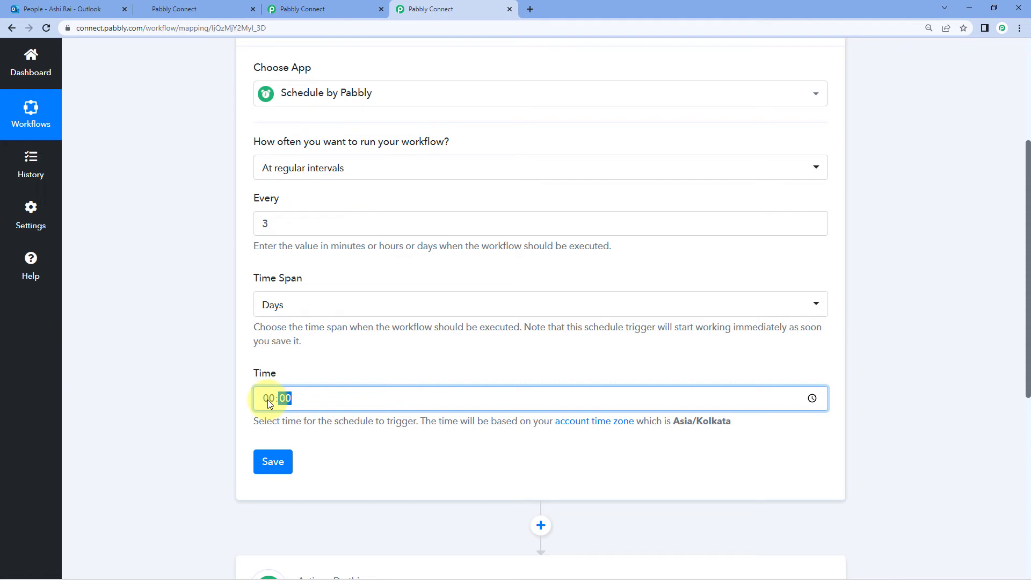
pyautogui.write('0000')
pyautogui.click(335, 352)
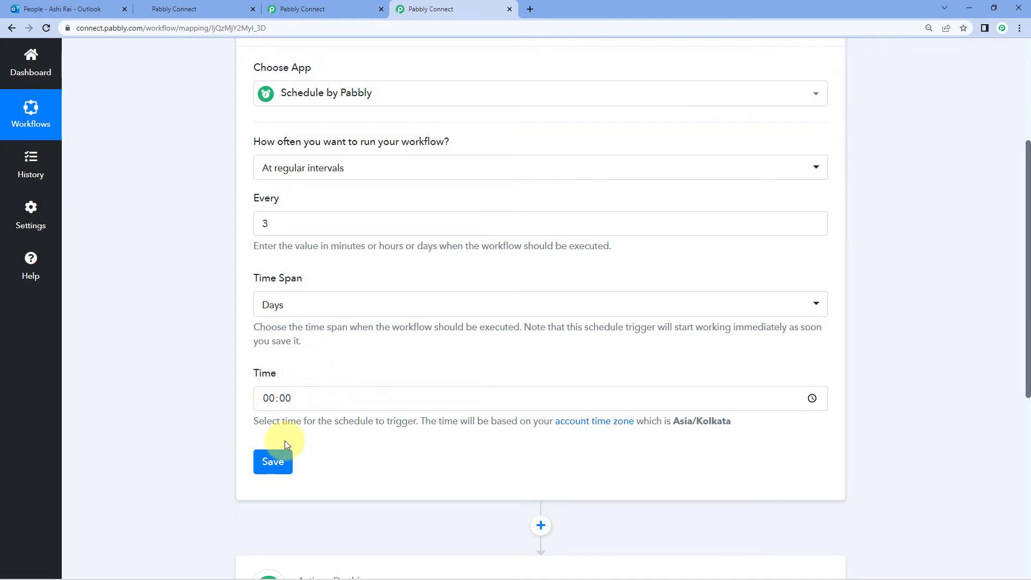
pyautogui.click(285, 460)
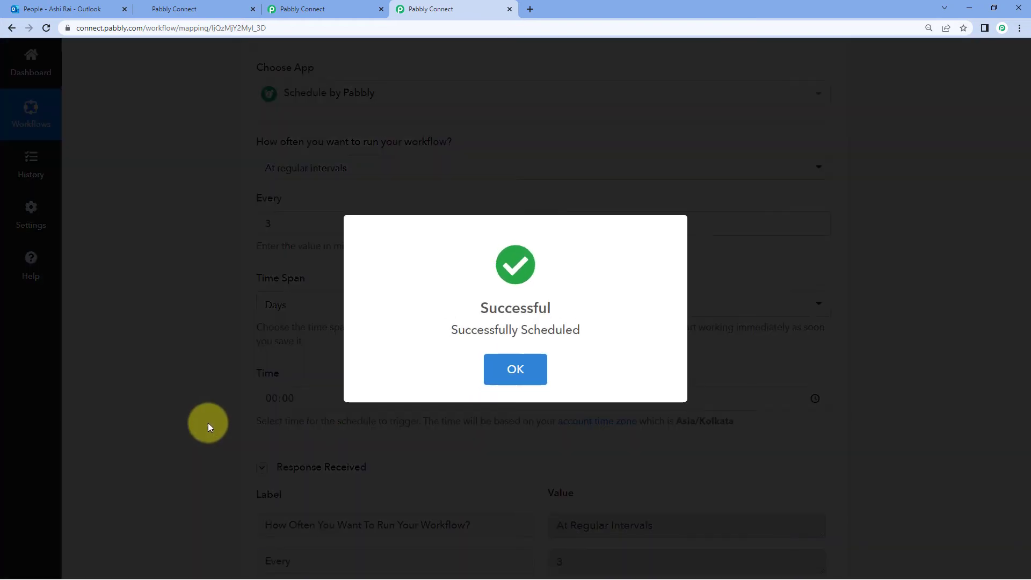
# Set the new action step's app to Microsoft Office 365
pyautogui.scroll(-3, 434, 393)
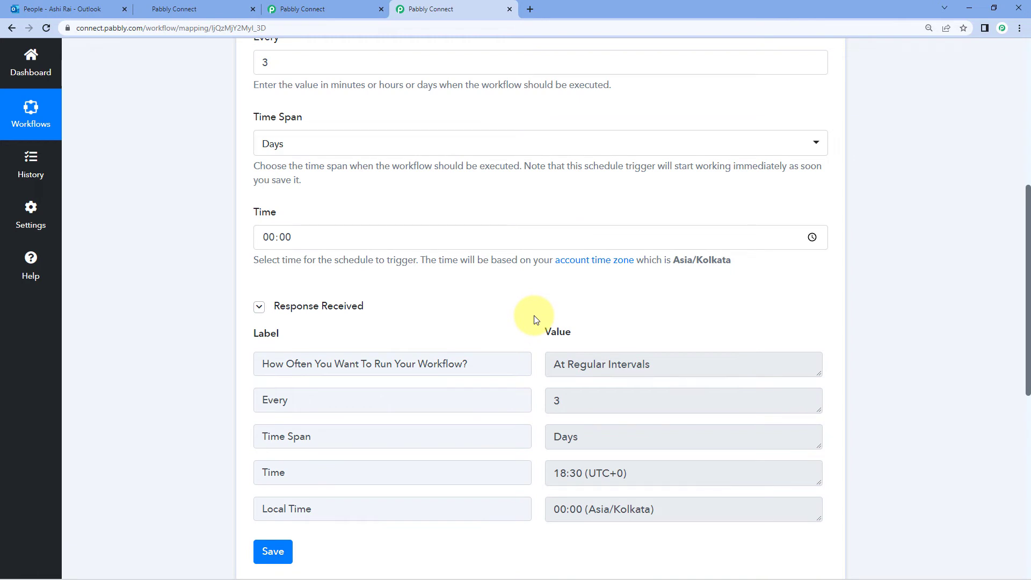
pyautogui.scroll(-9, 534, 320)
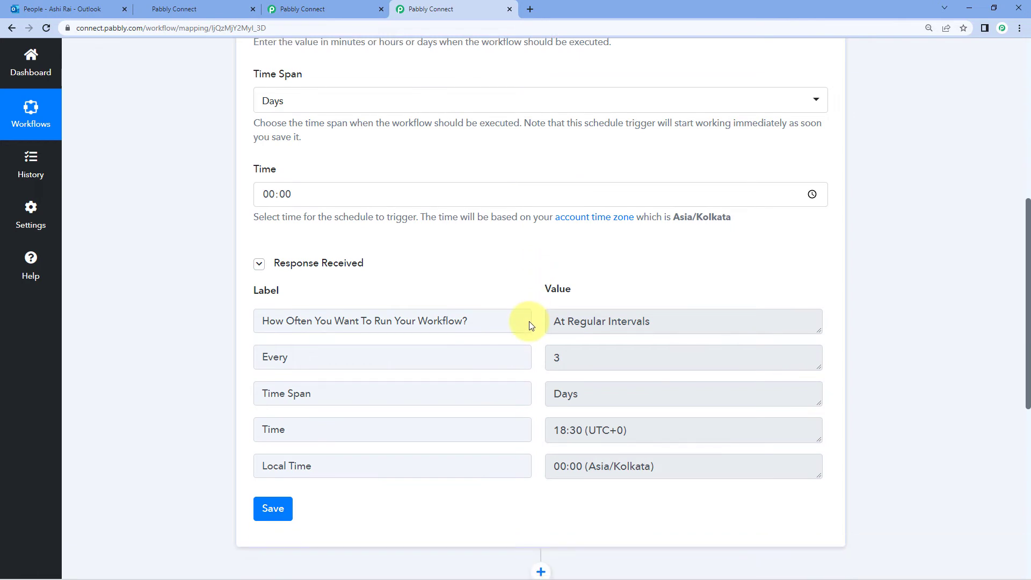
pyautogui.click(413, 217)
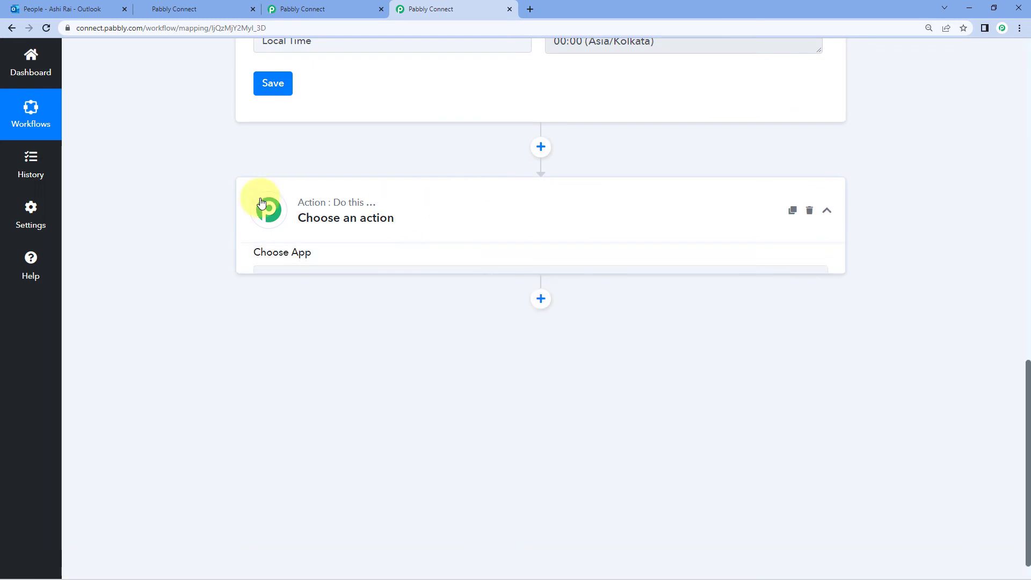
pyautogui.click(312, 293)
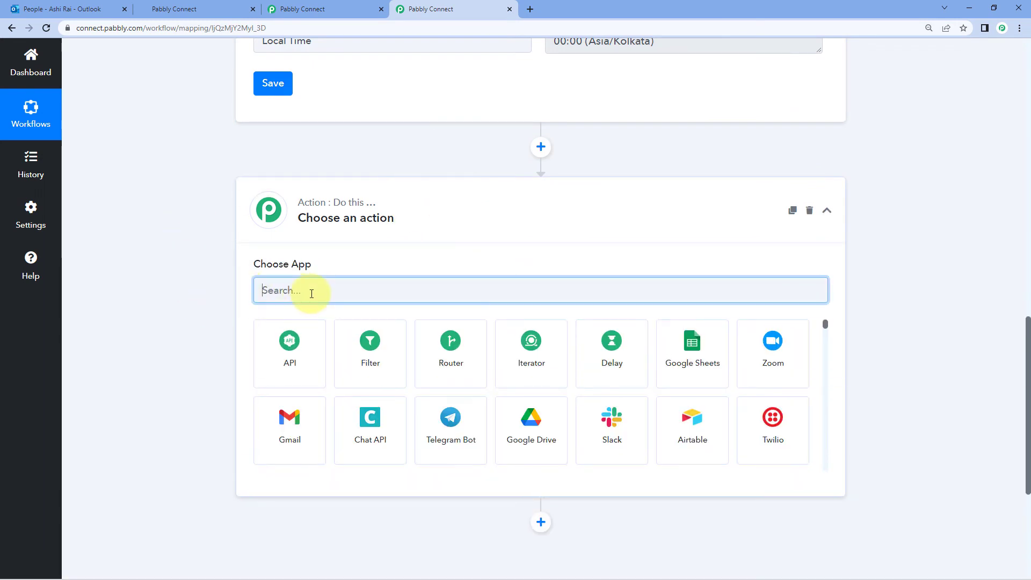
pyautogui.write('Mir')
pyautogui.press('BackSpace')
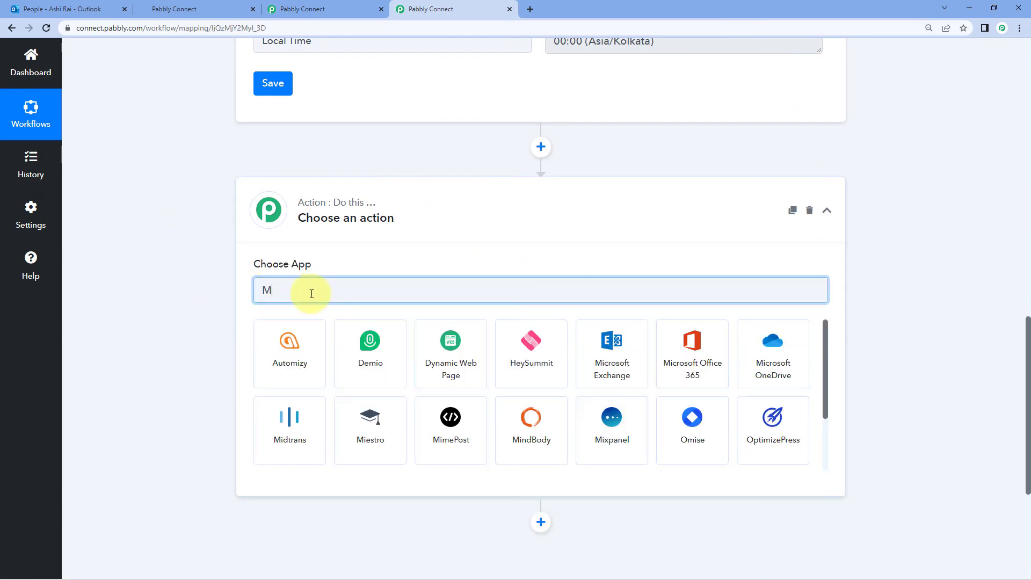
pyautogui.write('cro')
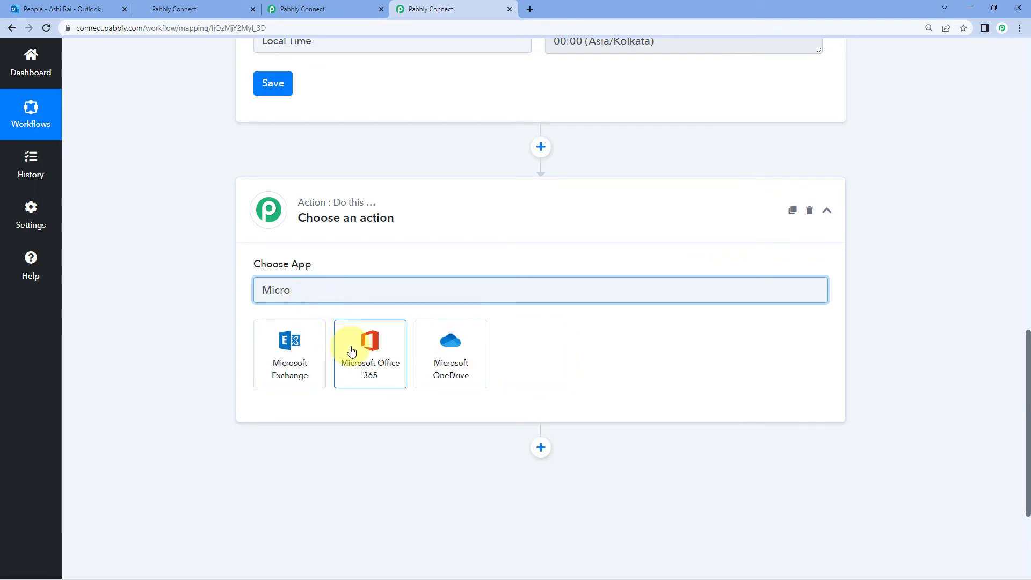
pyautogui.click(345, 352)
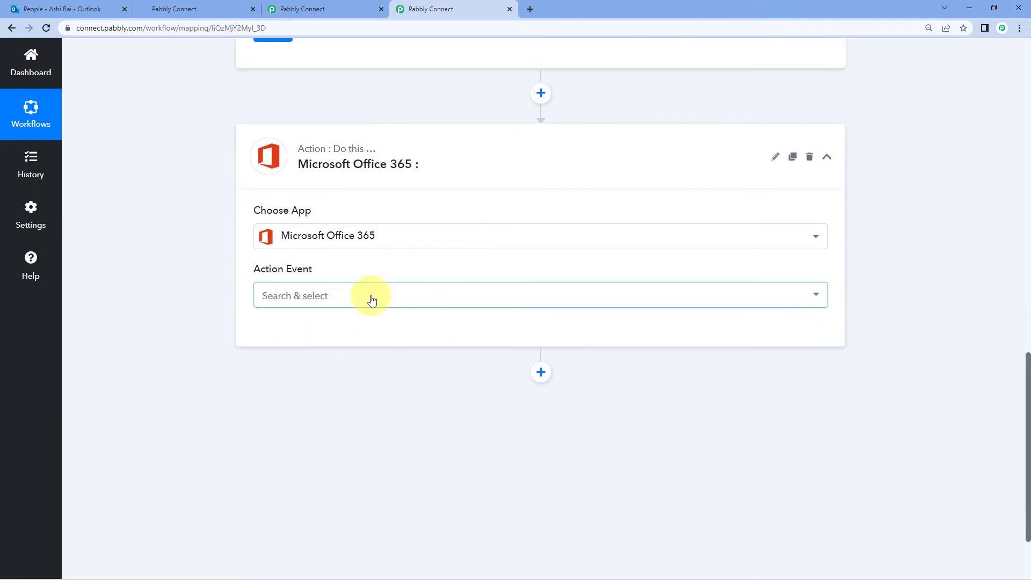
# Choose the List Webhooks event, reuse the existing Office 365 connection, and send a test request
pyautogui.click(372, 300)
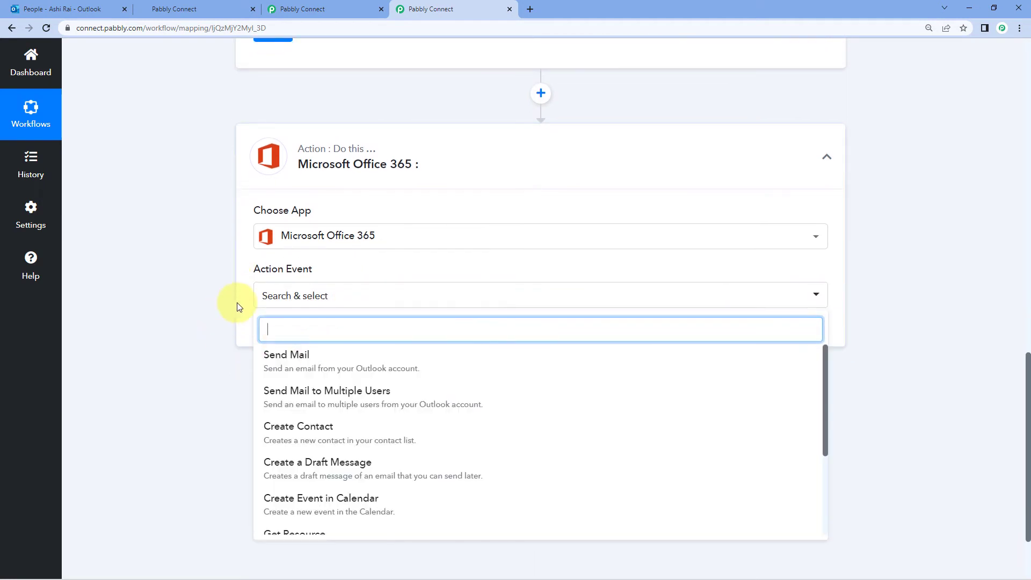
pyautogui.scroll(-2, 220, 296)
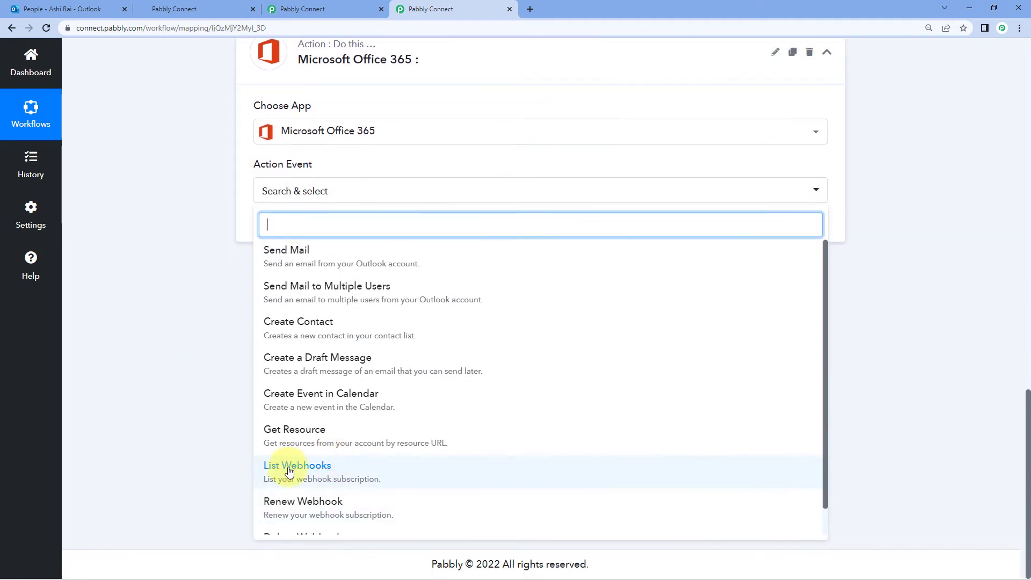
pyautogui.click(282, 466)
pyautogui.click(284, 226)
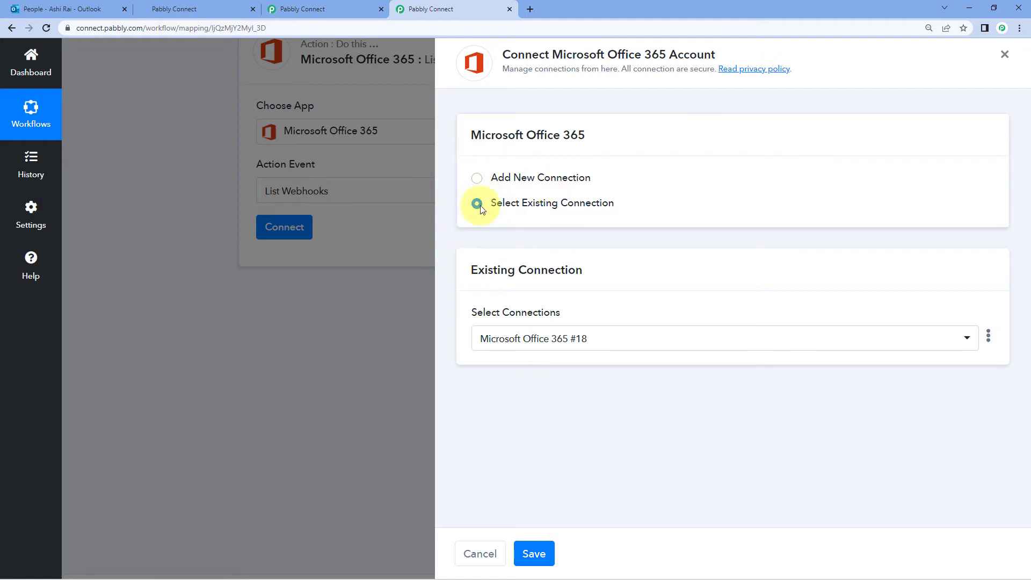
pyautogui.click(536, 552)
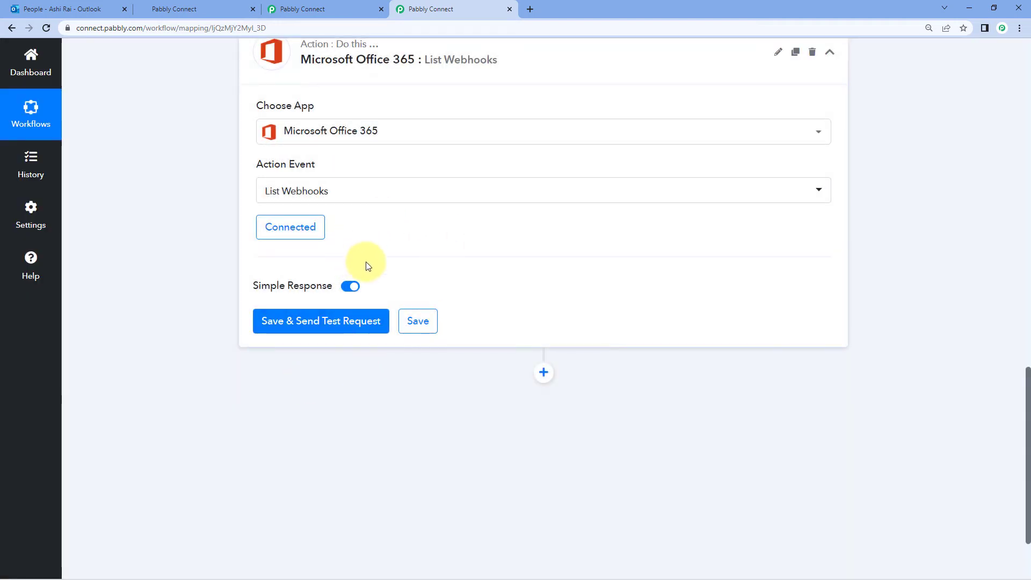
pyautogui.click(355, 320)
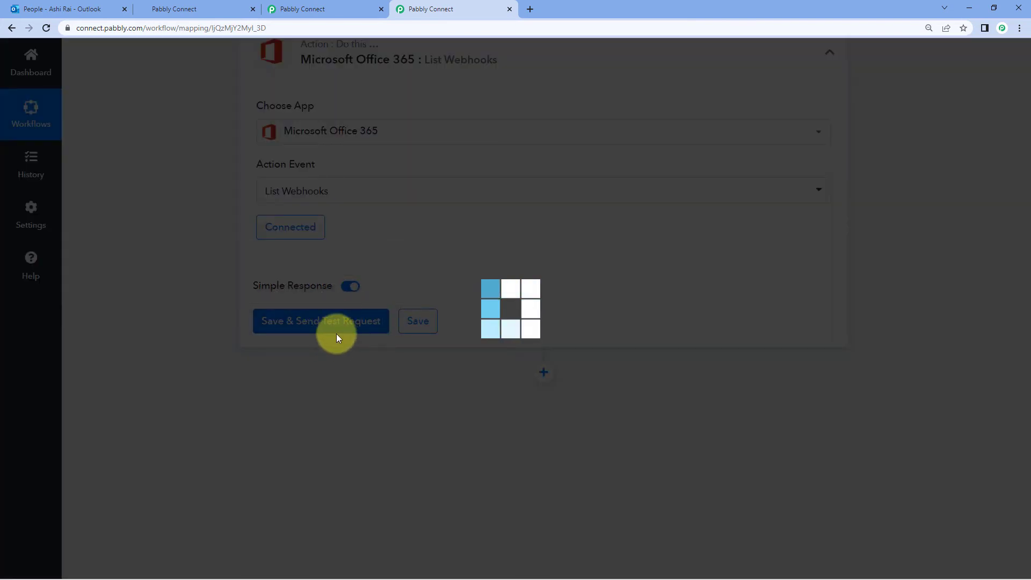
# Review the List Webhooks response and highlight the returned subscription Id value
pyautogui.scroll(-2, 235, 299)
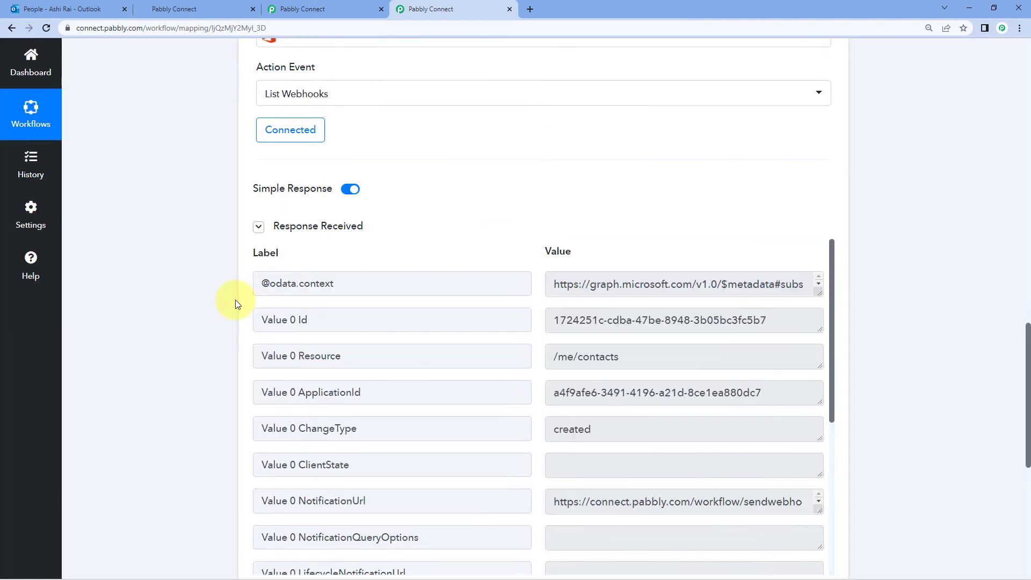
pyautogui.scroll(-2, 451, 237)
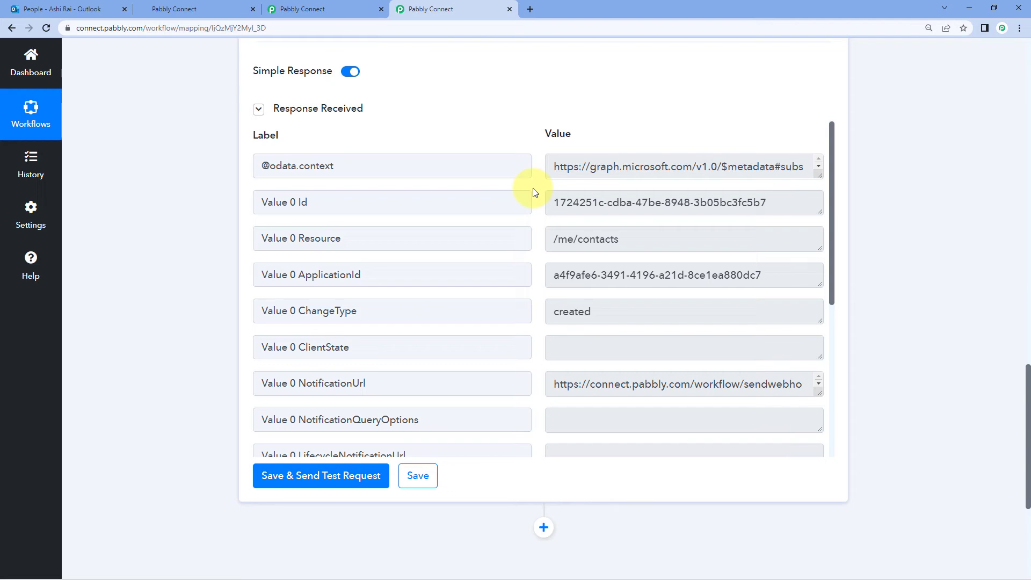
pyautogui.scroll(-3, 534, 168)
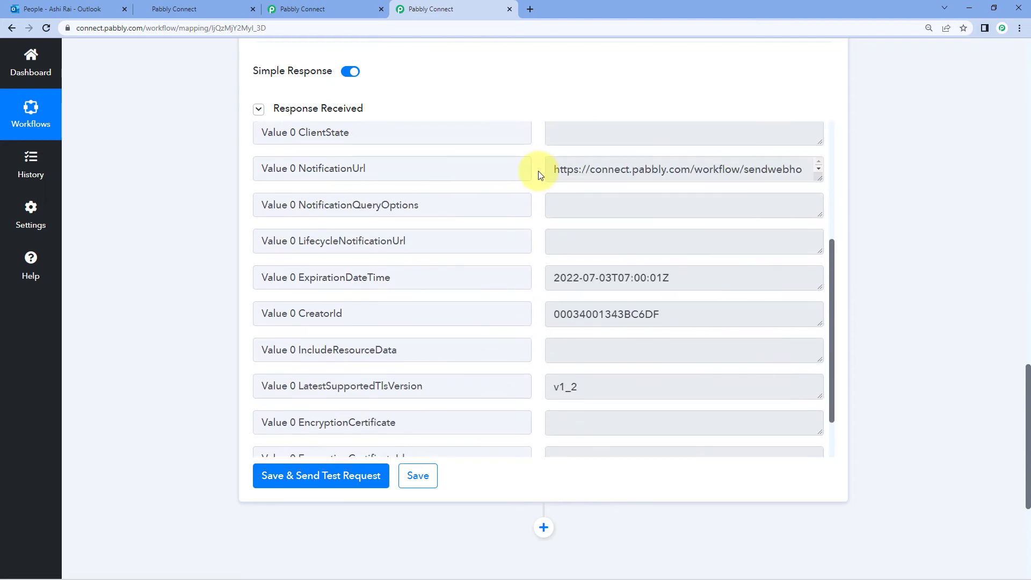
pyautogui.scroll(3, 526, 203)
pyautogui.scroll(2, 386, 245)
pyautogui.scroll(-2, 191, 281)
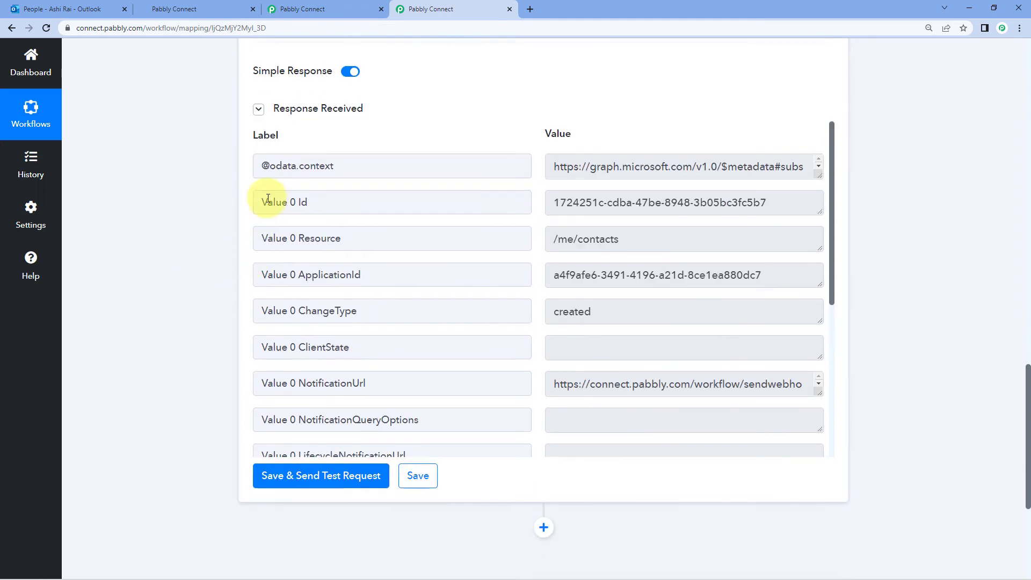
pyautogui.moveTo(258, 202); pyautogui.dragTo(334, 207)
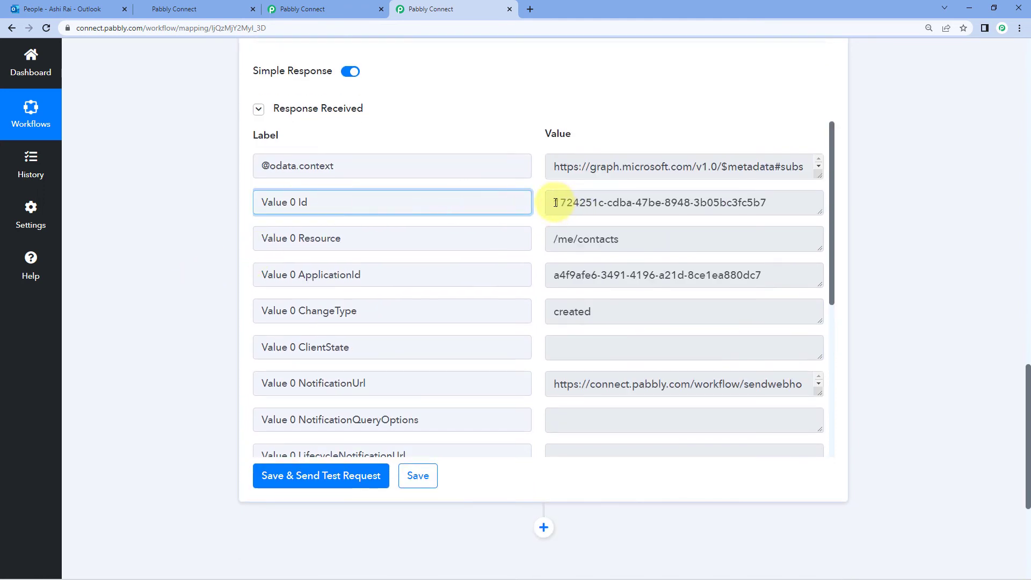
pyautogui.moveTo(556, 203); pyautogui.dragTo(785, 209)
pyautogui.click(517, 123)
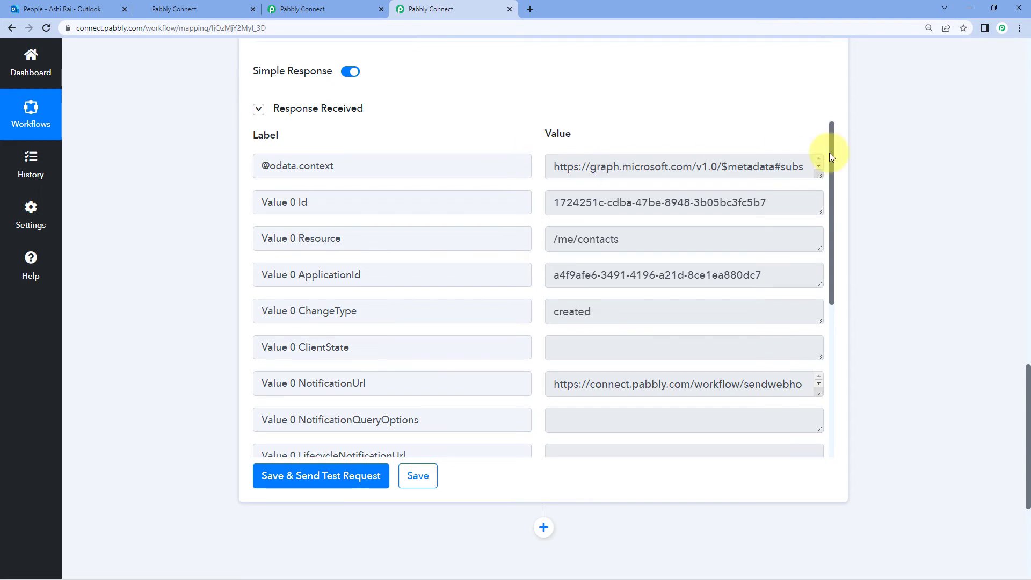
# Add another action step below List Webhooks
pyautogui.scroll(-5, 886, 178)
pyautogui.click(543, 269)
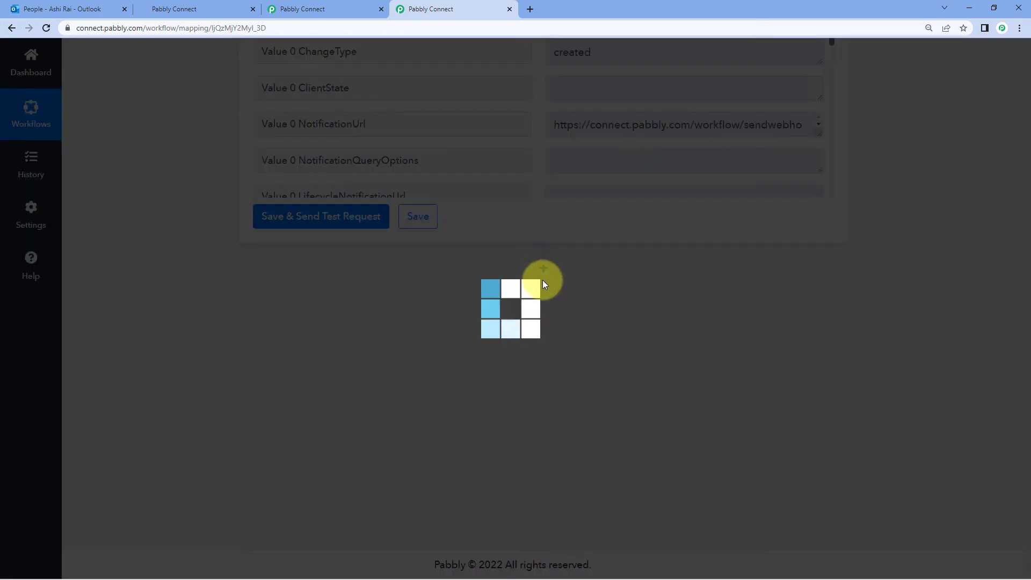
pyautogui.scroll(6, 603, 278)
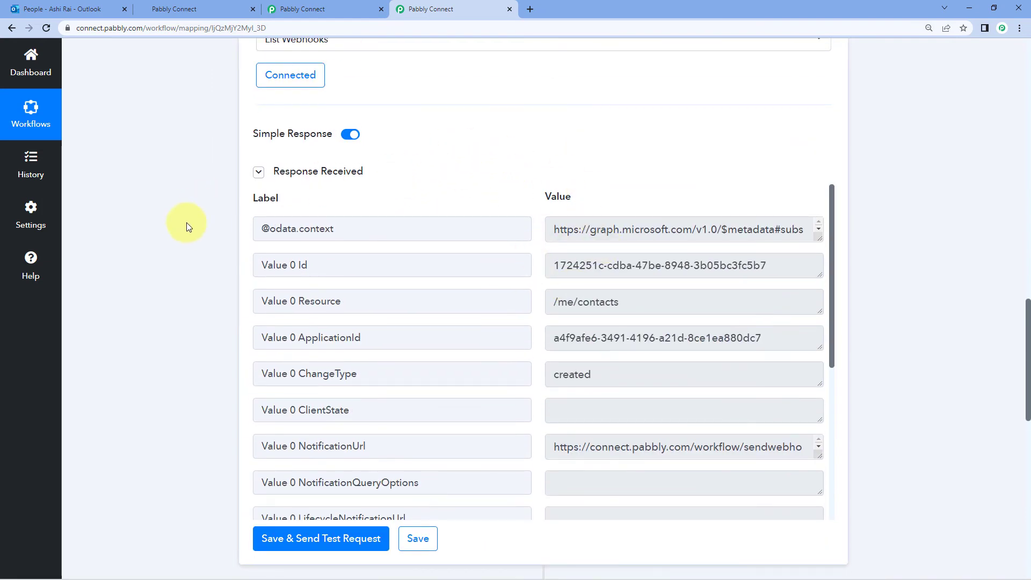
pyautogui.scroll(-9, 207, 223)
pyautogui.scroll(-1, 210, 221)
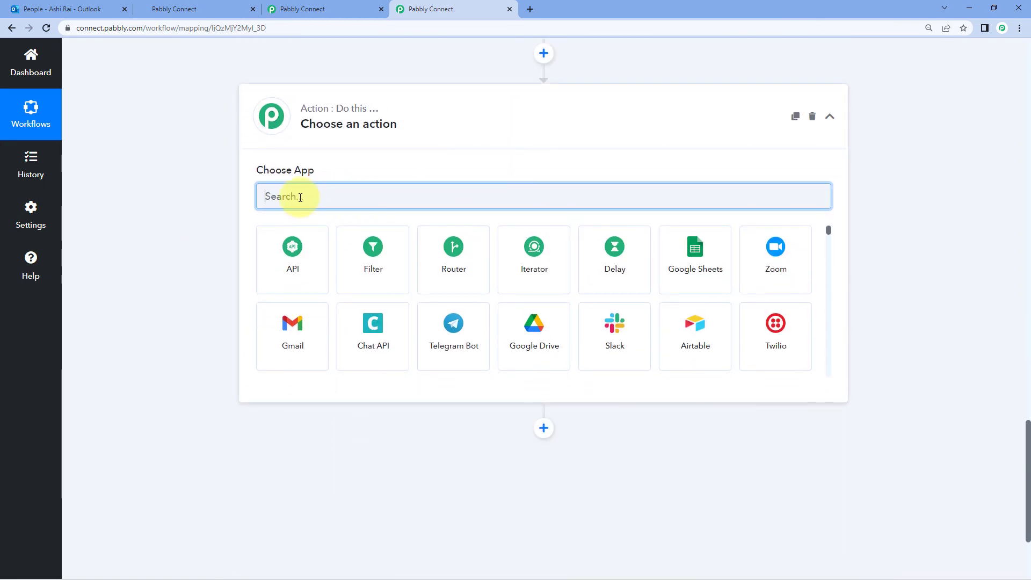
# Pick Microsoft Office 365 with the Renew Webhook event and save the existing account connection
pyautogui.write('Mir')
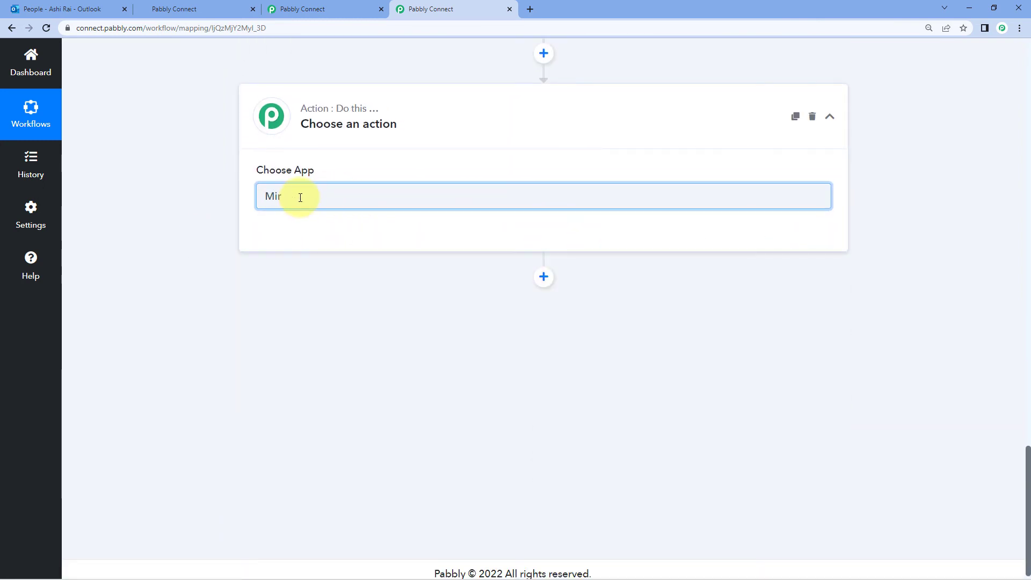
pyautogui.click(456, 260)
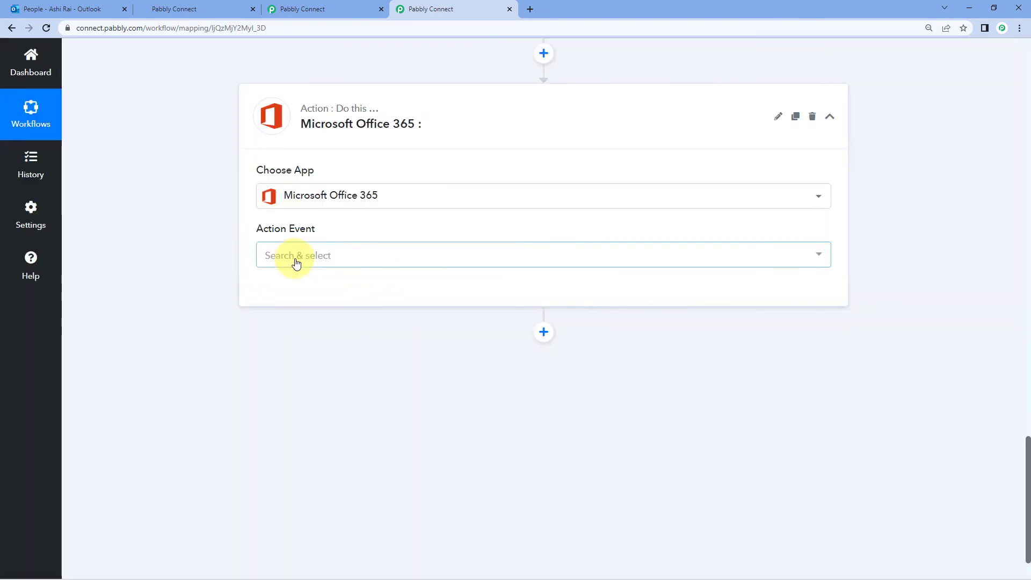
pyautogui.click(295, 257)
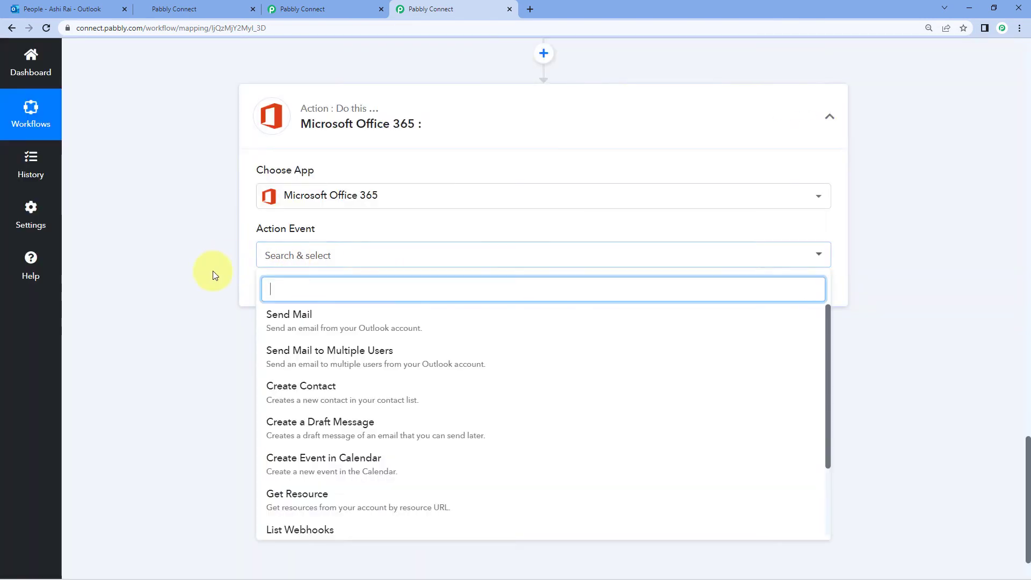
pyautogui.scroll(-2, 213, 270)
pyautogui.scroll(-1, 345, 338)
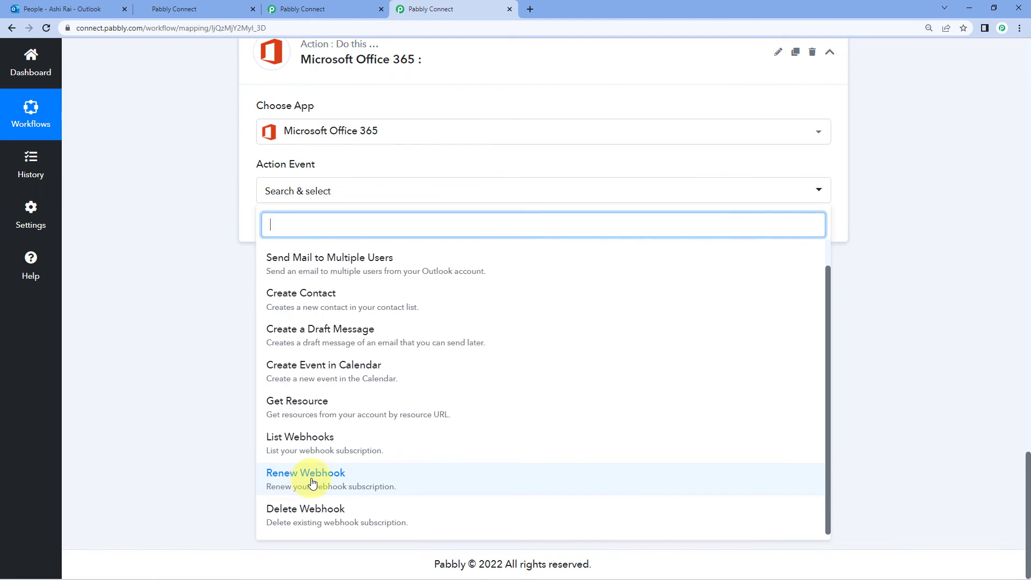
pyautogui.click(313, 483)
pyautogui.click(289, 230)
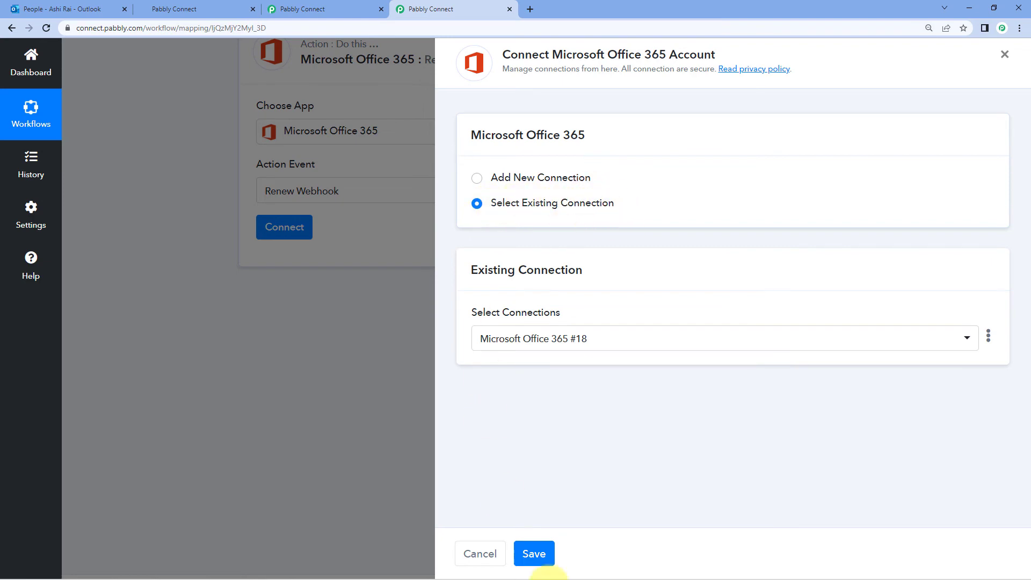
pyautogui.click(540, 554)
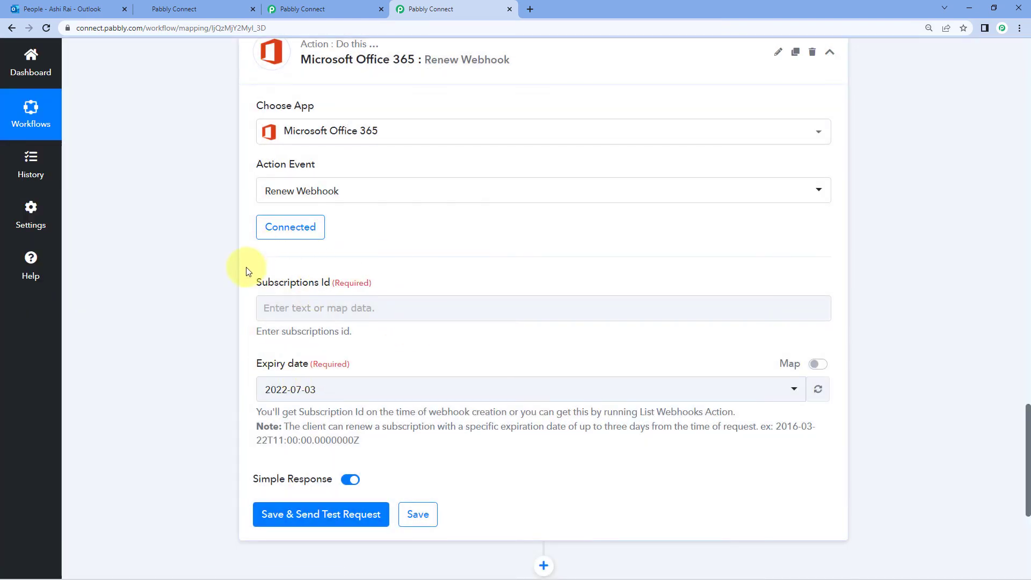
# Highlight the Value 0 Id subscription value in the List Webhooks response
pyautogui.scroll(10, 429, 283)
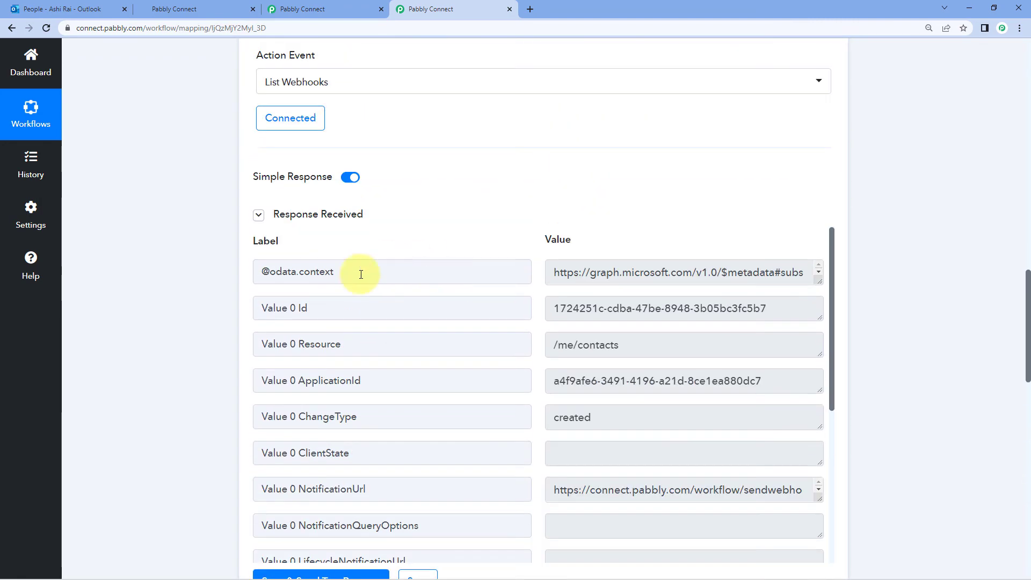
pyautogui.moveTo(260, 307); pyautogui.dragTo(322, 302)
pyautogui.click(349, 319)
pyautogui.moveTo(553, 308); pyautogui.dragTo(766, 305)
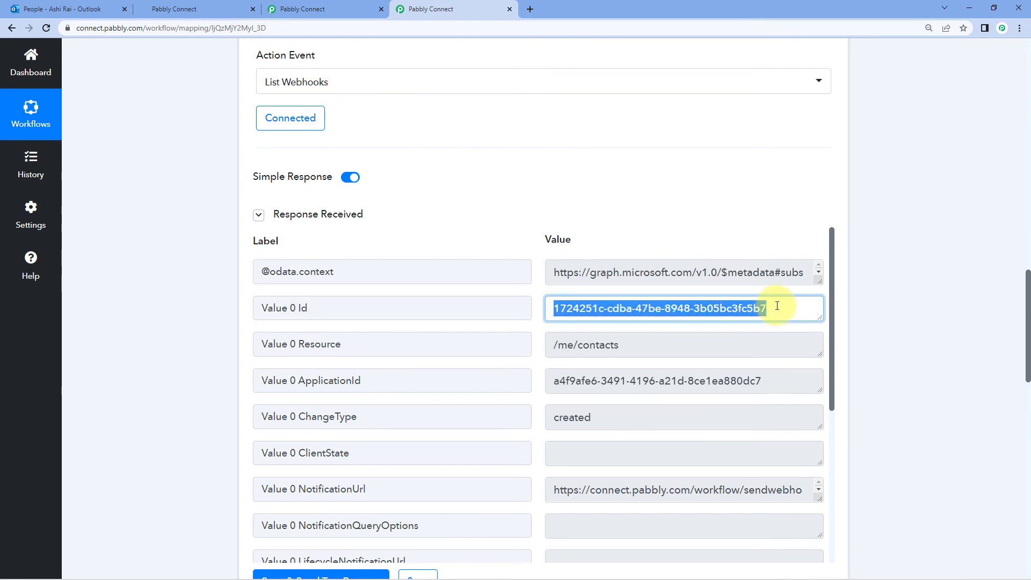
pyautogui.tripleClick(685, 308)
pyautogui.scroll(-12, 173, 322)
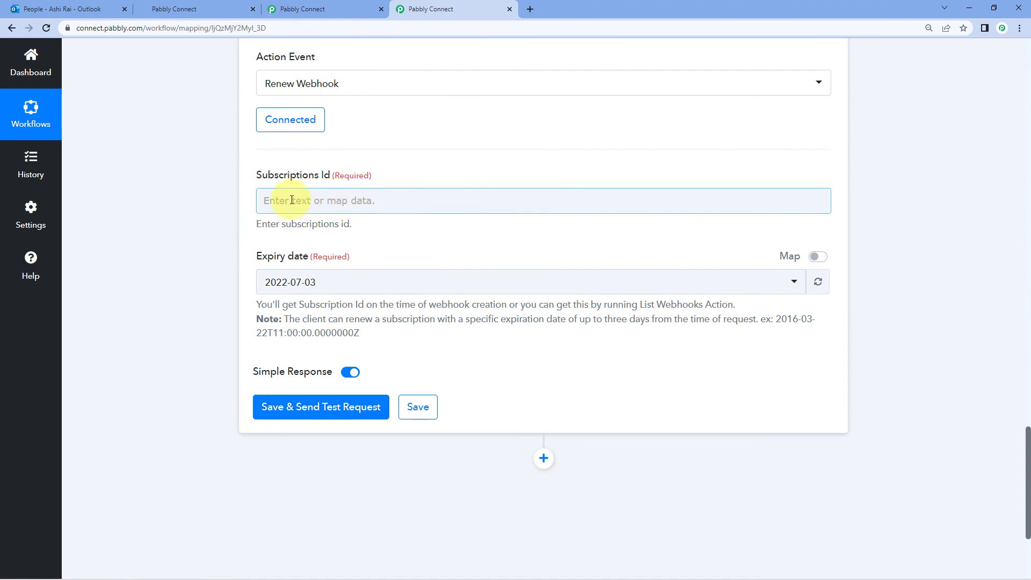
# Map List Webhooks' '2. Value 0 Id' into the Subscriptions Id field
pyautogui.click(304, 203)
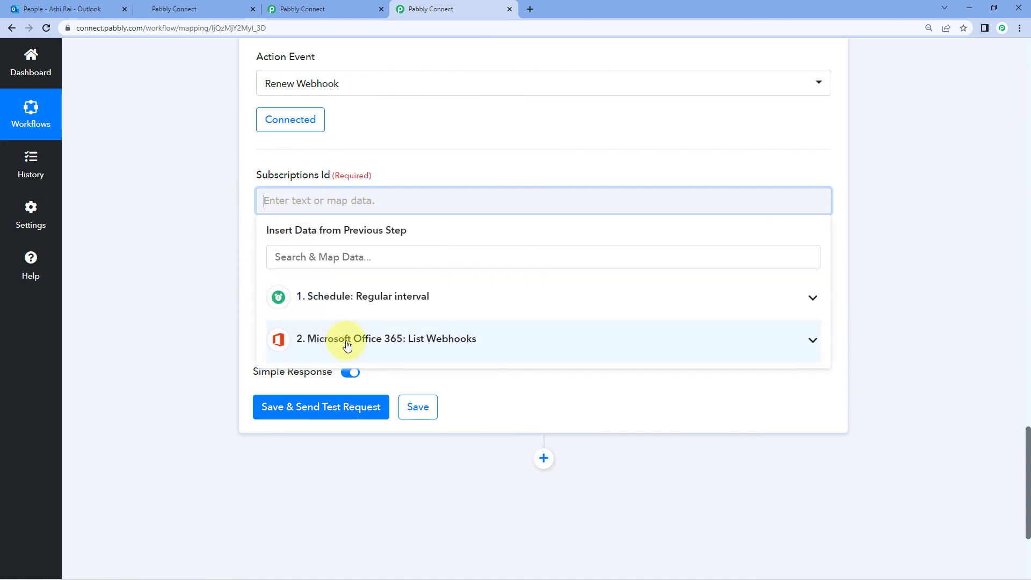
pyautogui.click(344, 345)
pyautogui.scroll(-2, 377, 348)
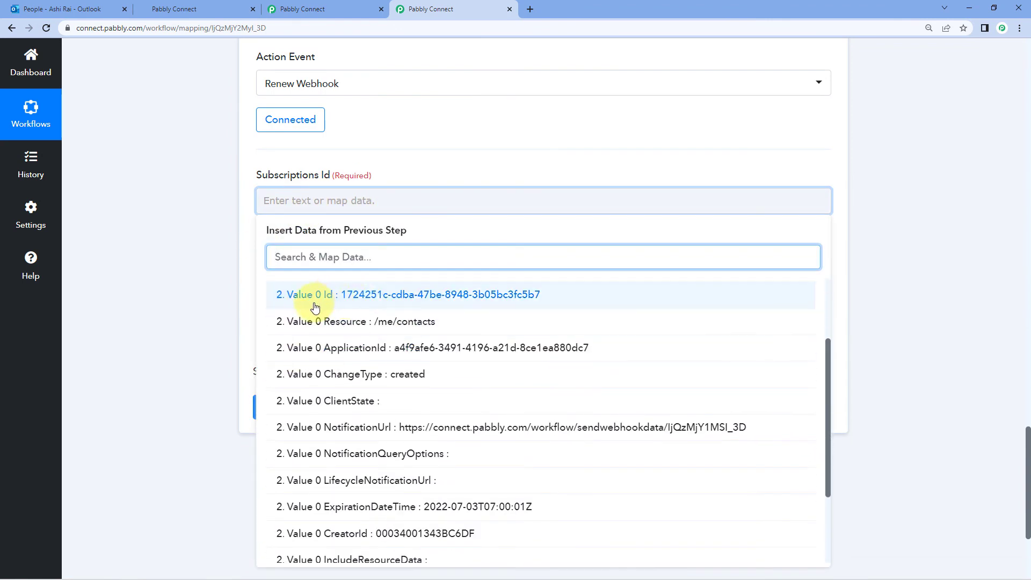
pyautogui.click(299, 294)
pyautogui.click(192, 237)
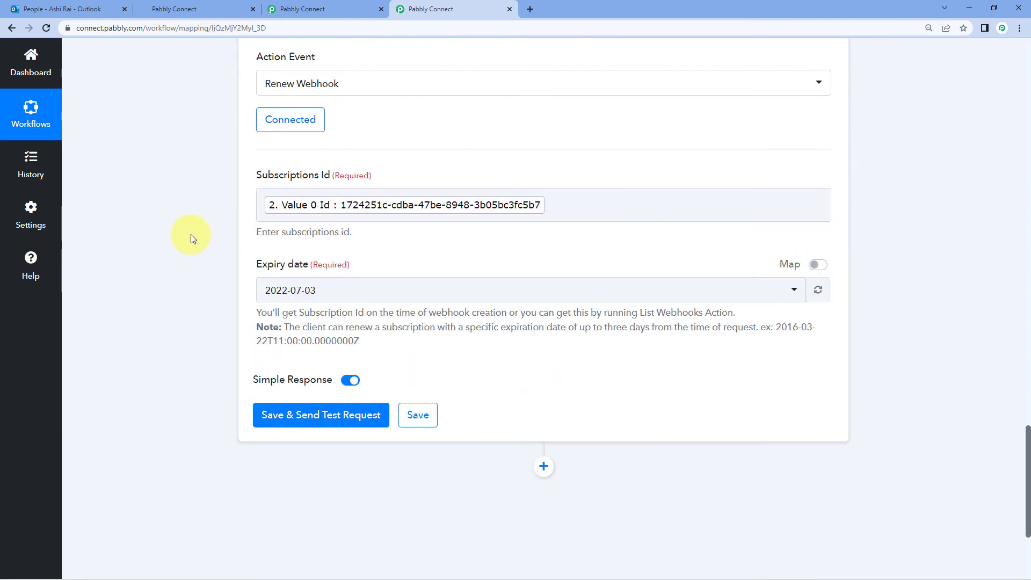
pyautogui.scroll(-1, 191, 234)
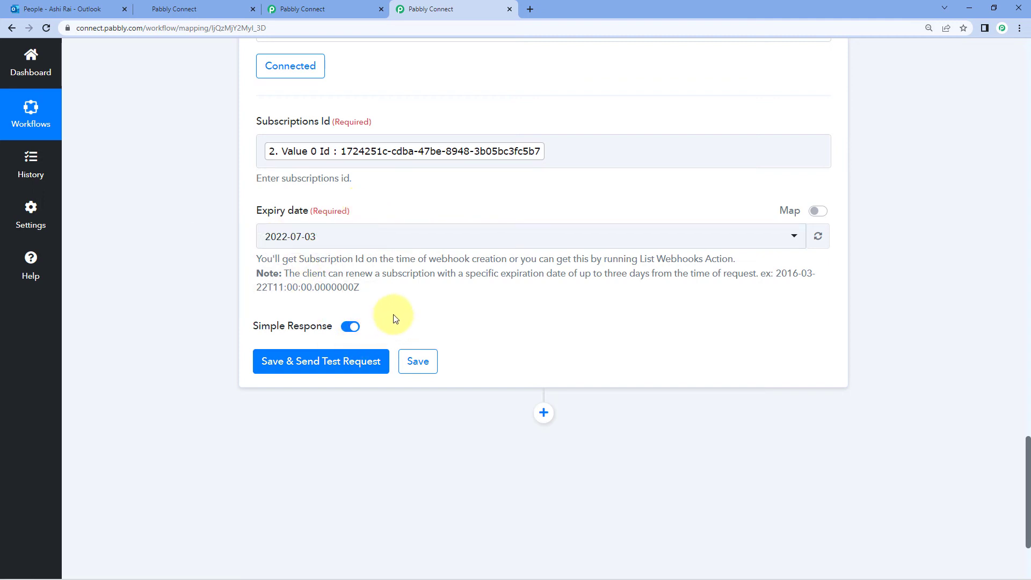
pyautogui.click(349, 363)
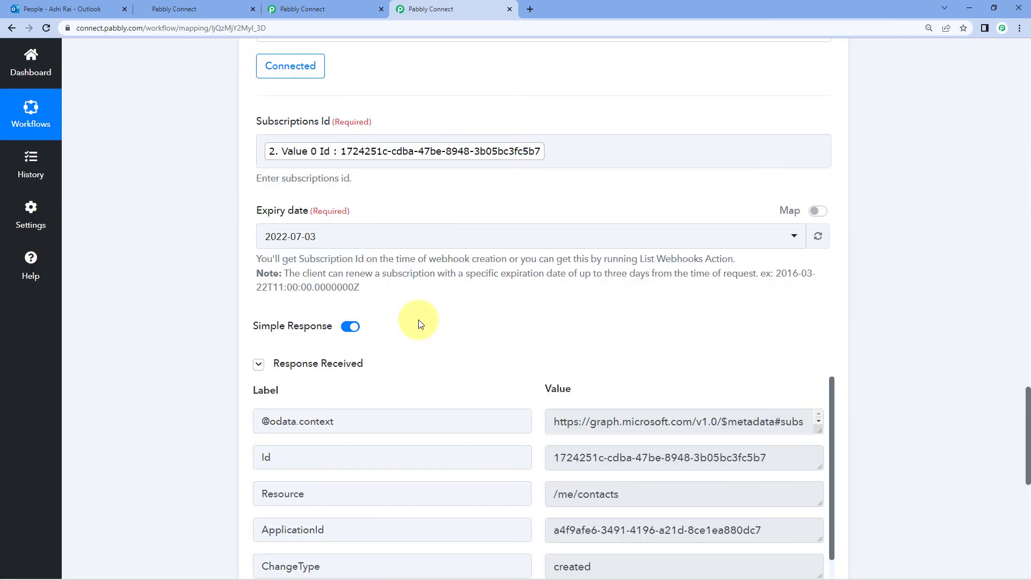
pyautogui.scroll(-2, 429, 328)
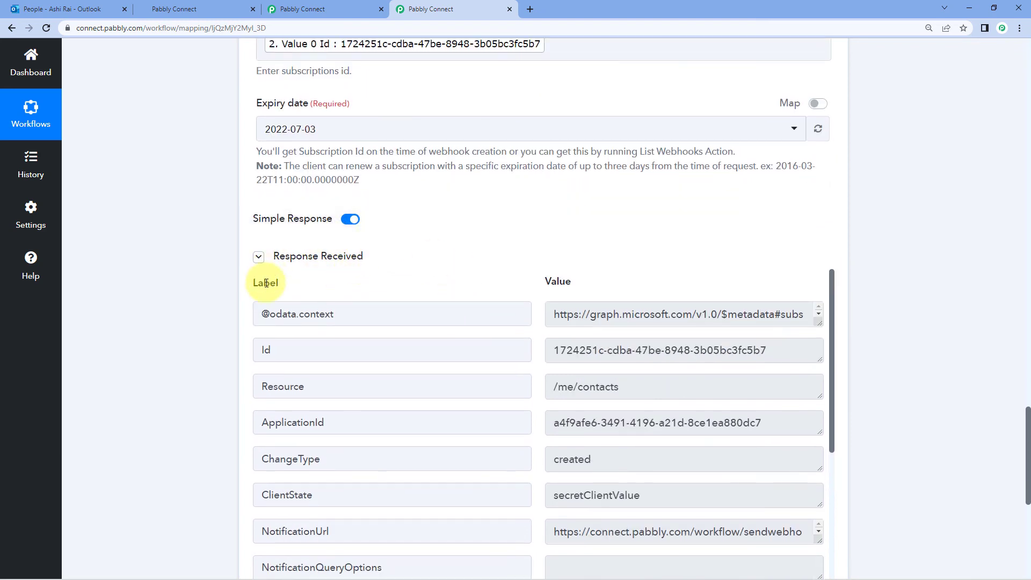
pyautogui.scroll(-2, 456, 267)
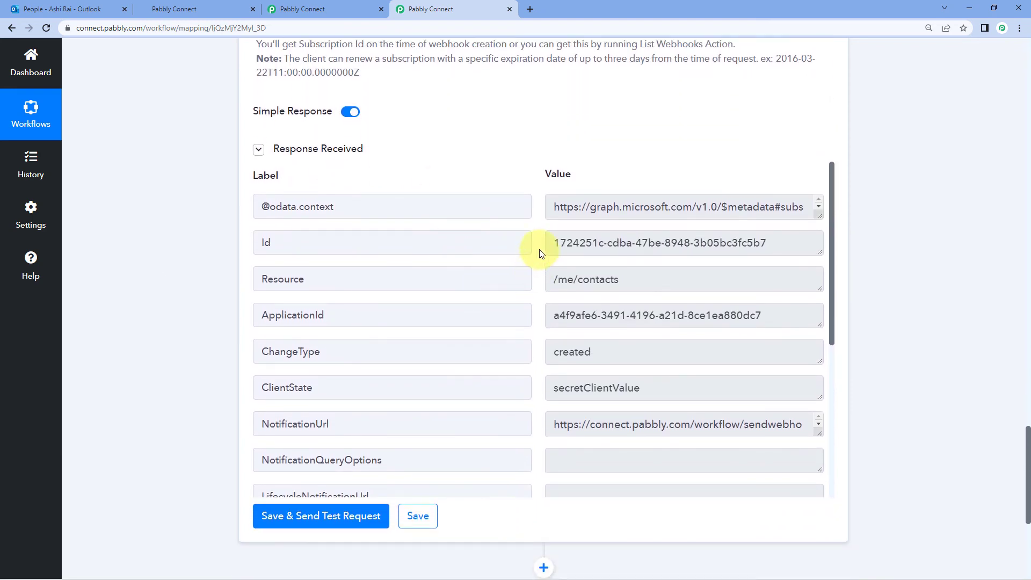
pyautogui.scroll(6, 518, 172)
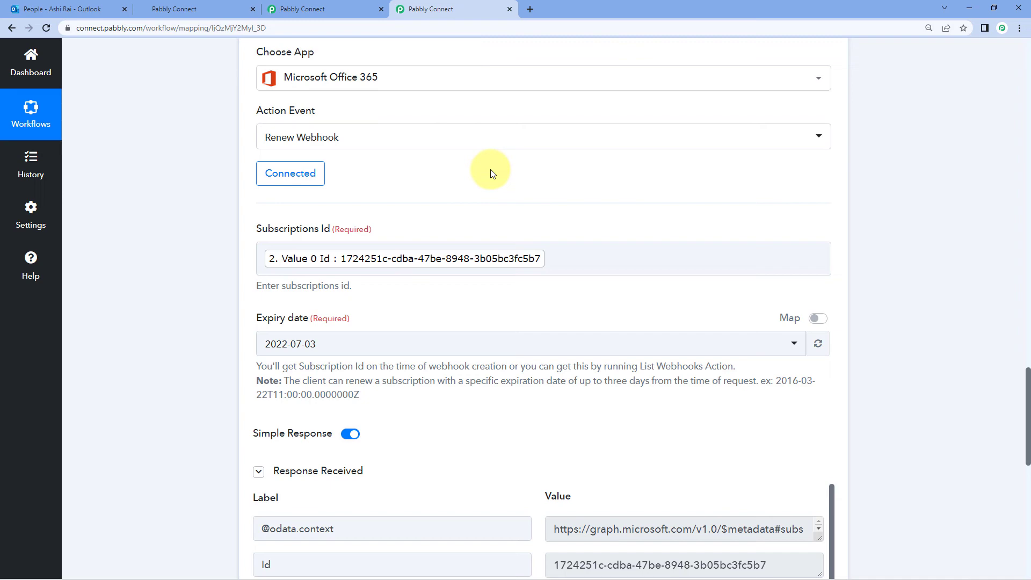
# Collapse the Renew Webhook step of the renewal workflow
pyautogui.scroll(5, 483, 177)
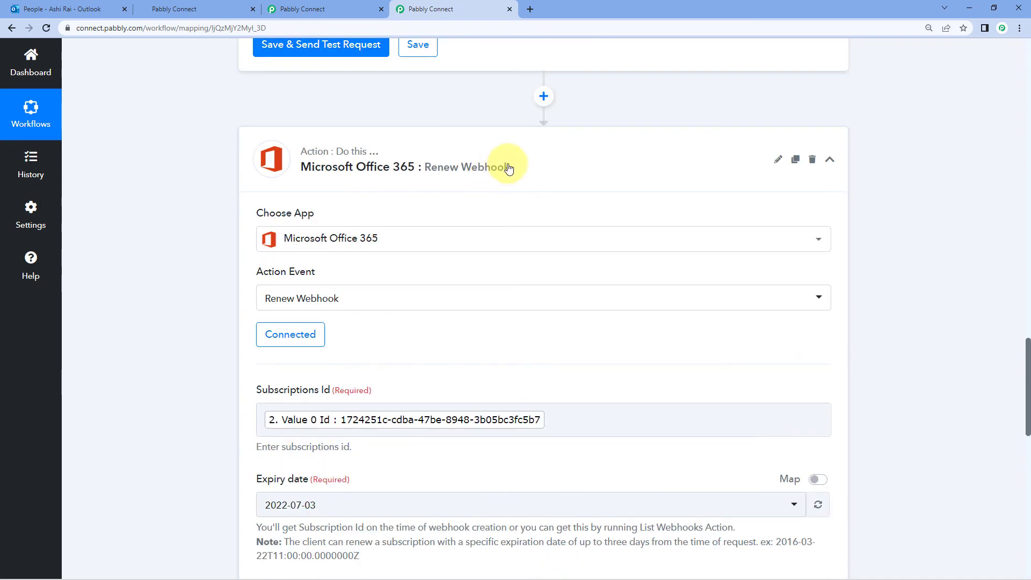
pyautogui.click(502, 167)
pyautogui.scroll(7, 488, 246)
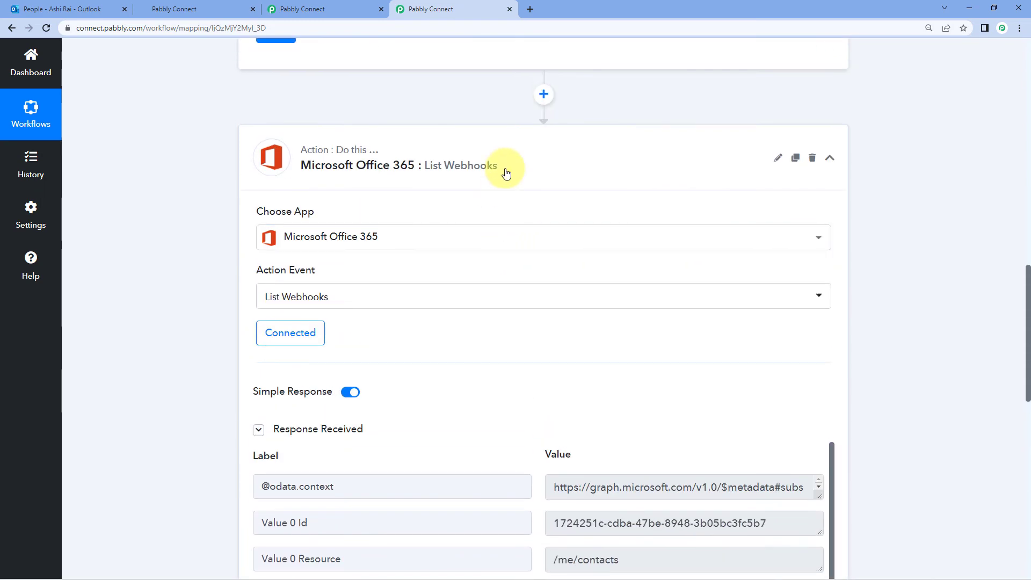
pyautogui.scroll(10, 500, 168)
pyautogui.scroll(3, 500, 161)
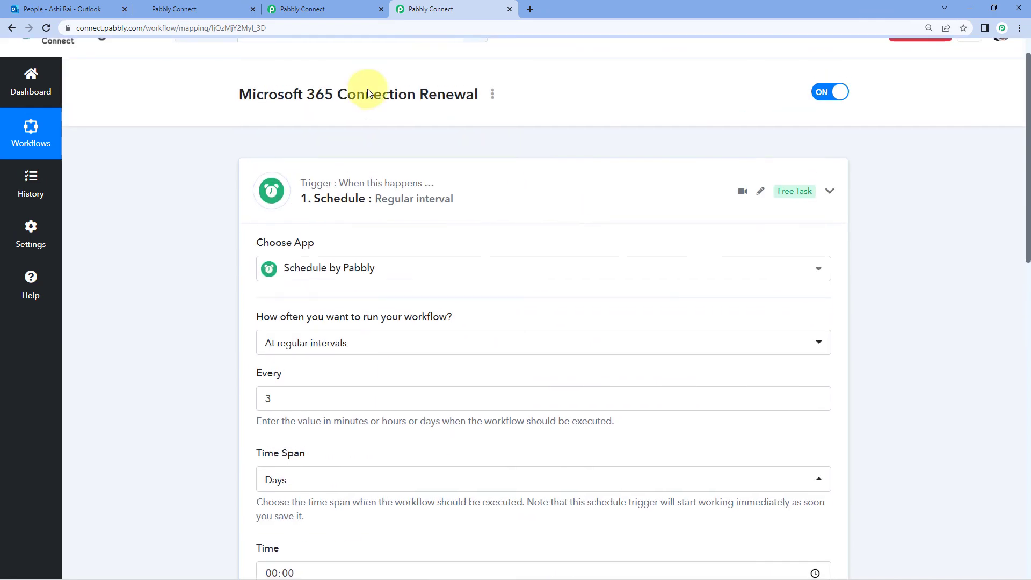
# On the Outlook to GoHighLevel workflow, collapse the New Contact trigger step
pyautogui.click(334, 6)
pyautogui.scroll(6, 506, 196)
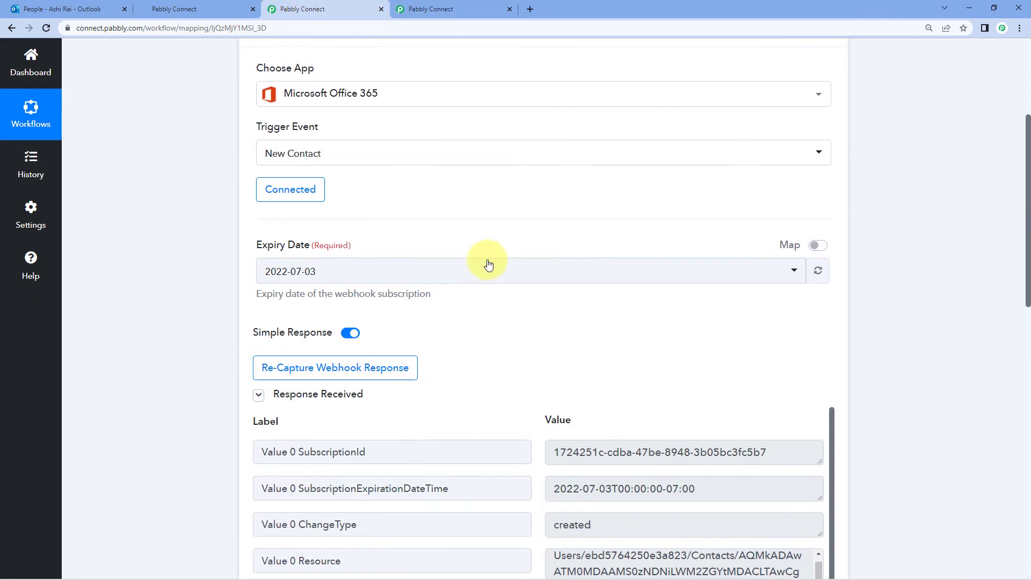
pyautogui.scroll(-2, 374, 366)
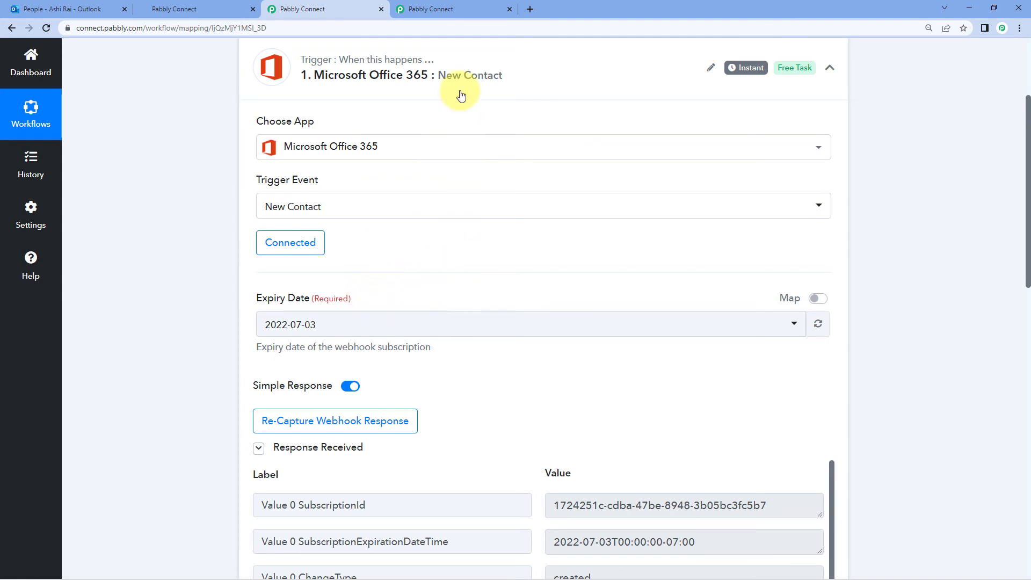
pyautogui.click(469, 7)
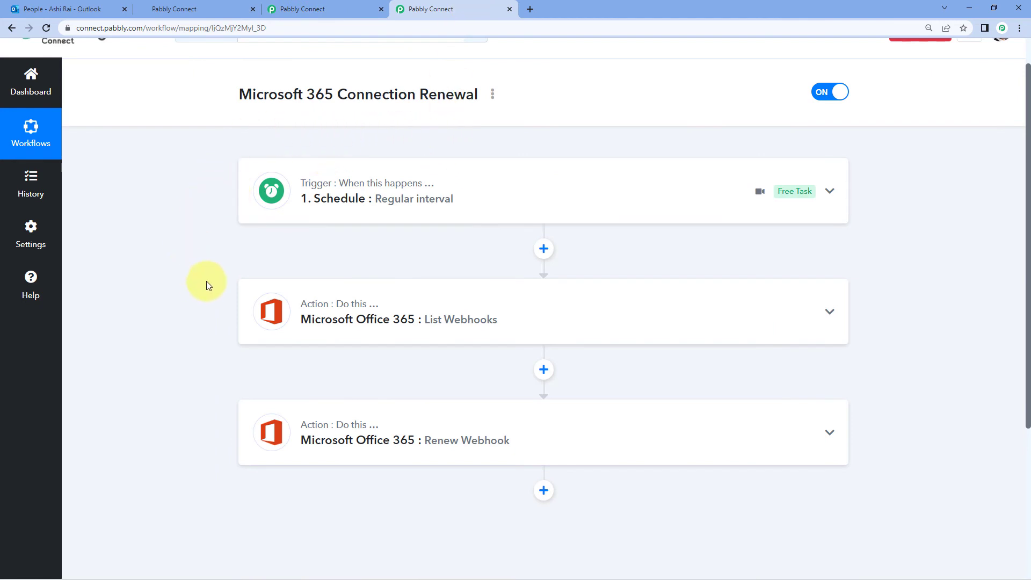
pyautogui.click(361, 7)
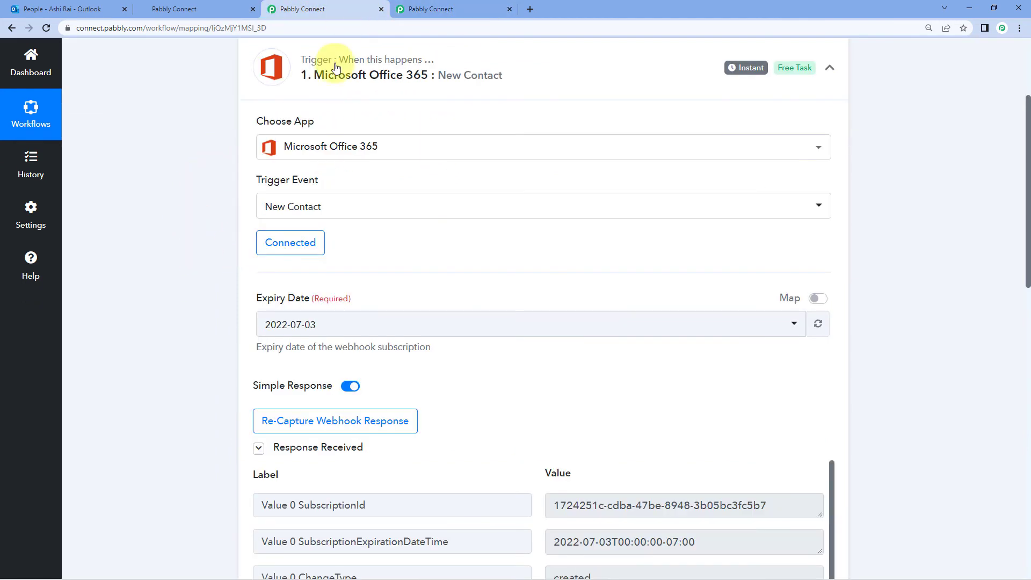
pyautogui.click(530, 88)
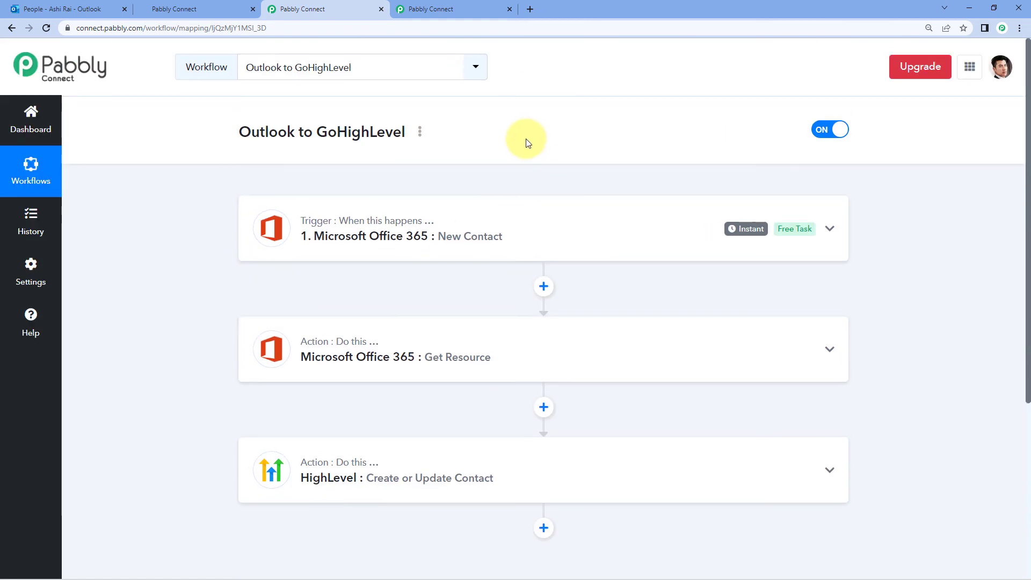
# Start a new Outlook contact and enter the contact's first and last name
pyautogui.click(75, 9)
pyautogui.click(126, 85)
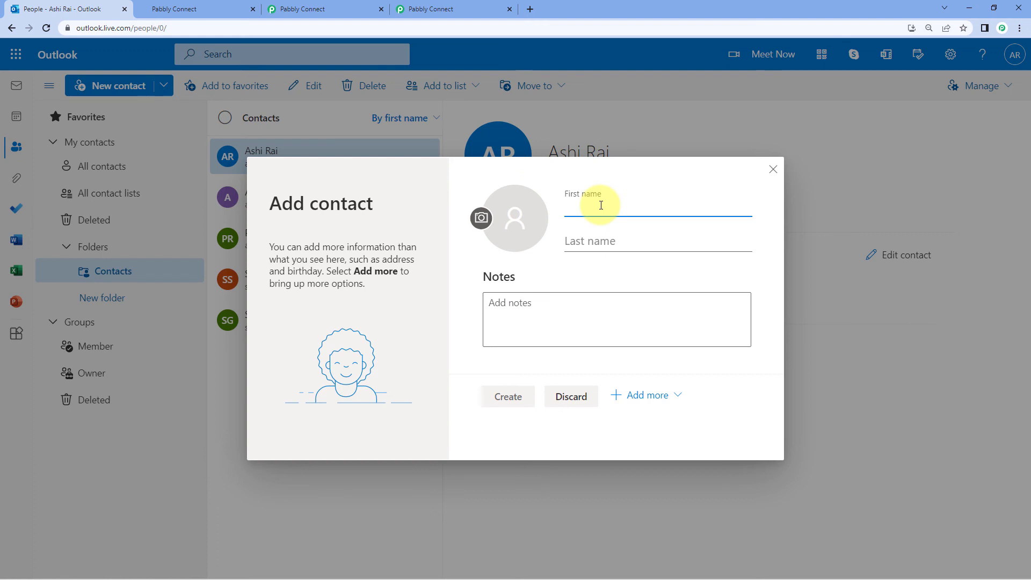
pyautogui.press('Tab')
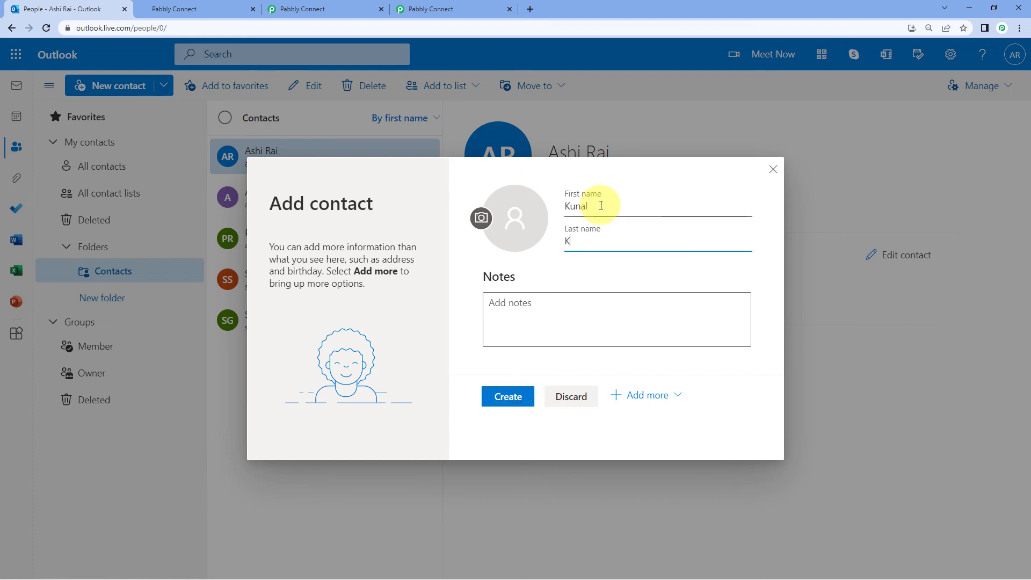
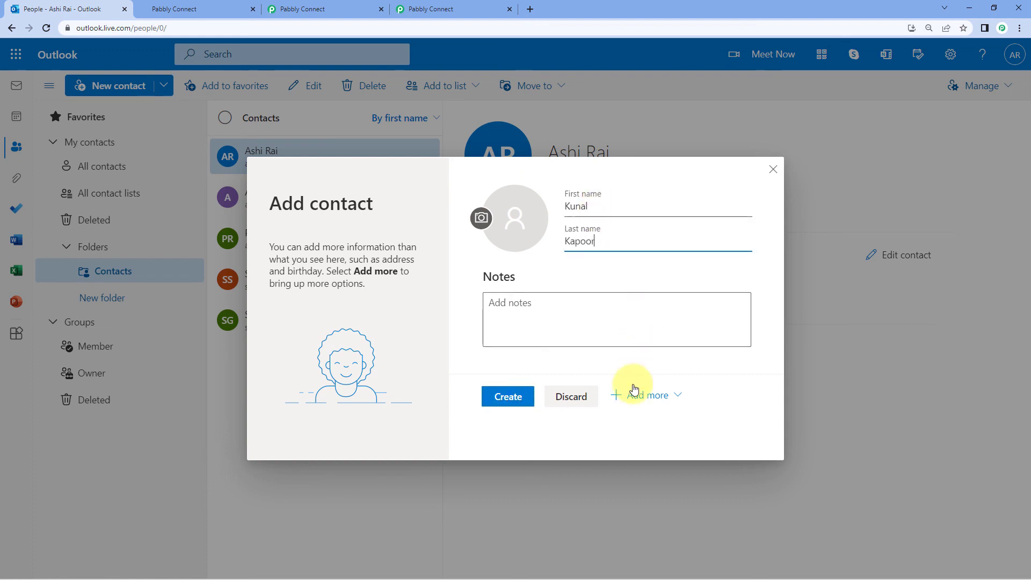
# Add the contact's e-mail address and mobile number, save it, and open its details
pyautogui.click(656, 398)
pyautogui.click(646, 228)
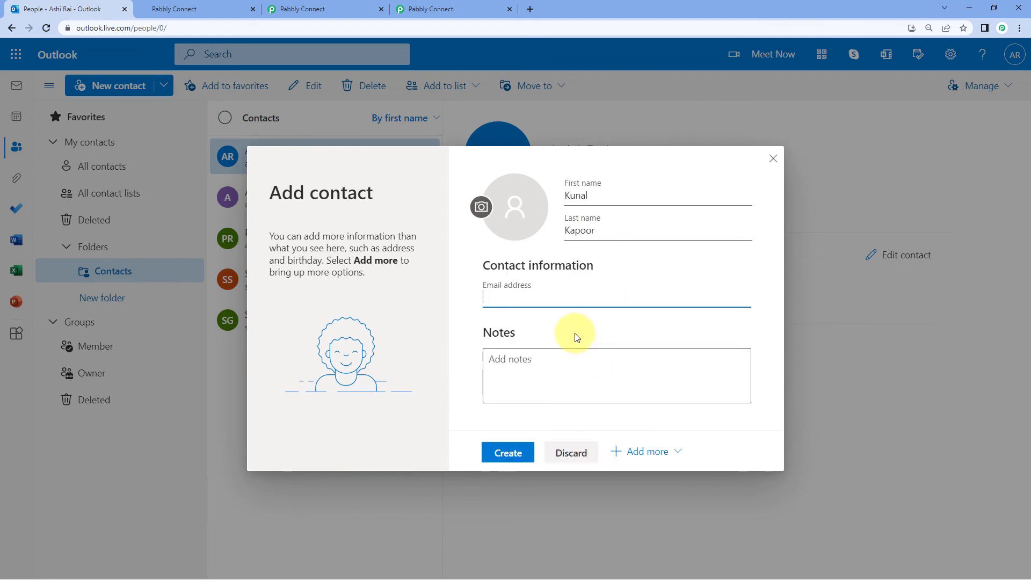
pyautogui.click(635, 451)
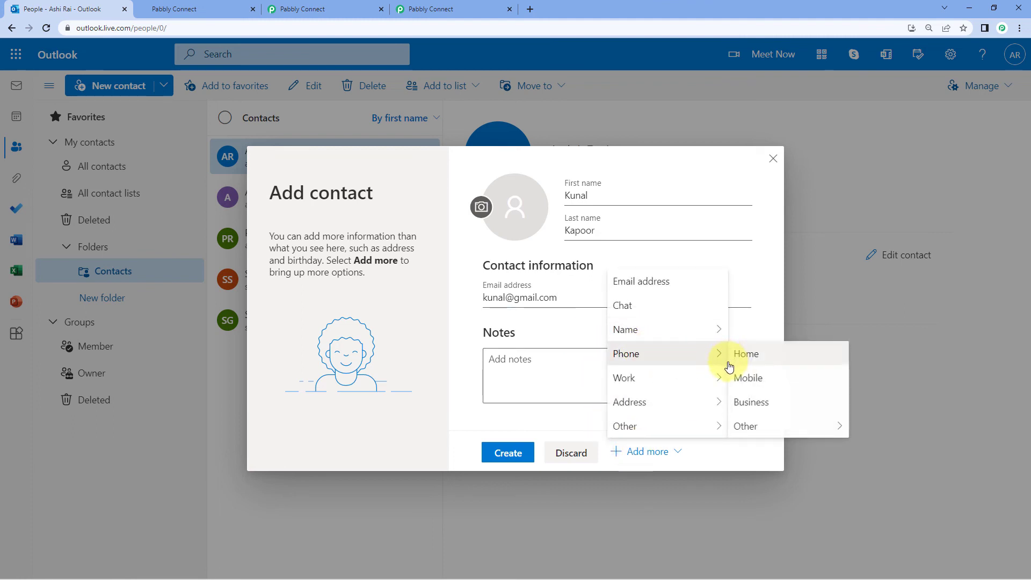
pyautogui.click(732, 376)
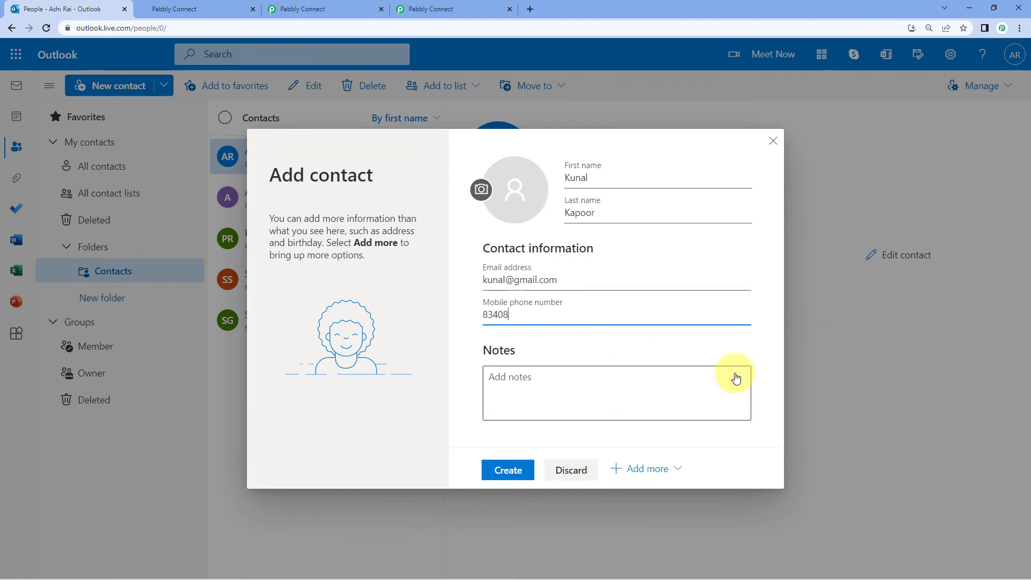
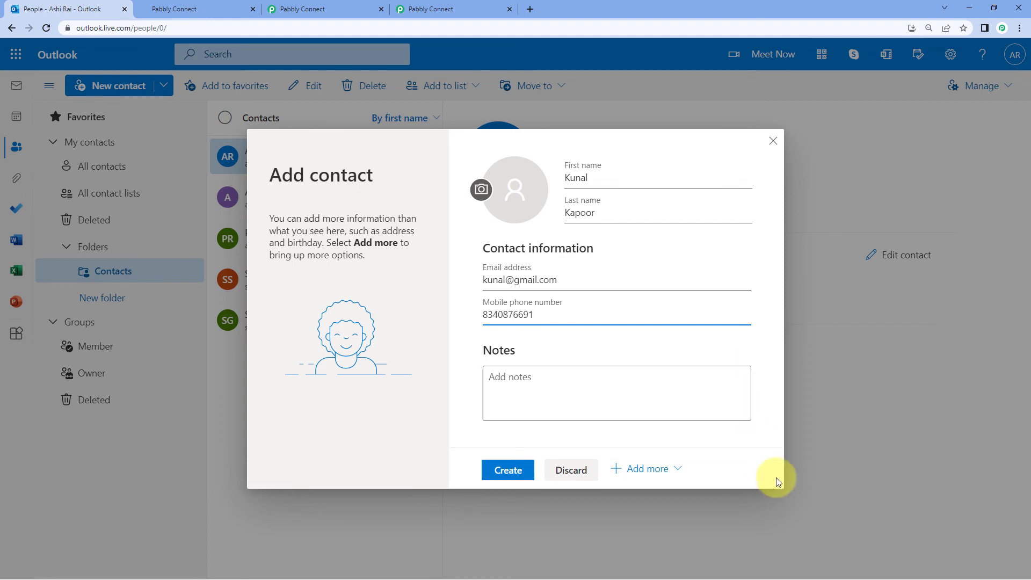
pyautogui.click(507, 470)
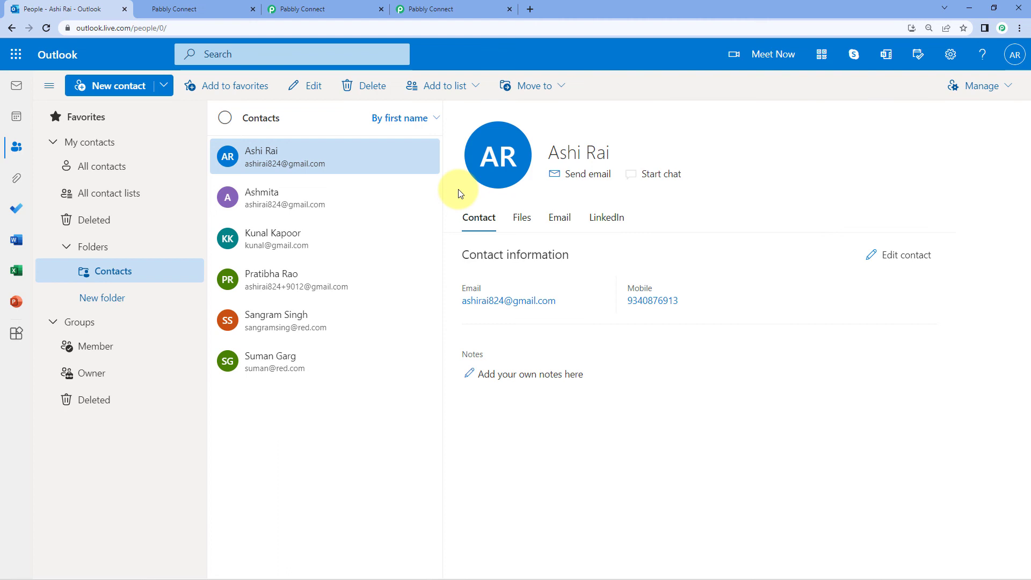
pyautogui.click(306, 240)
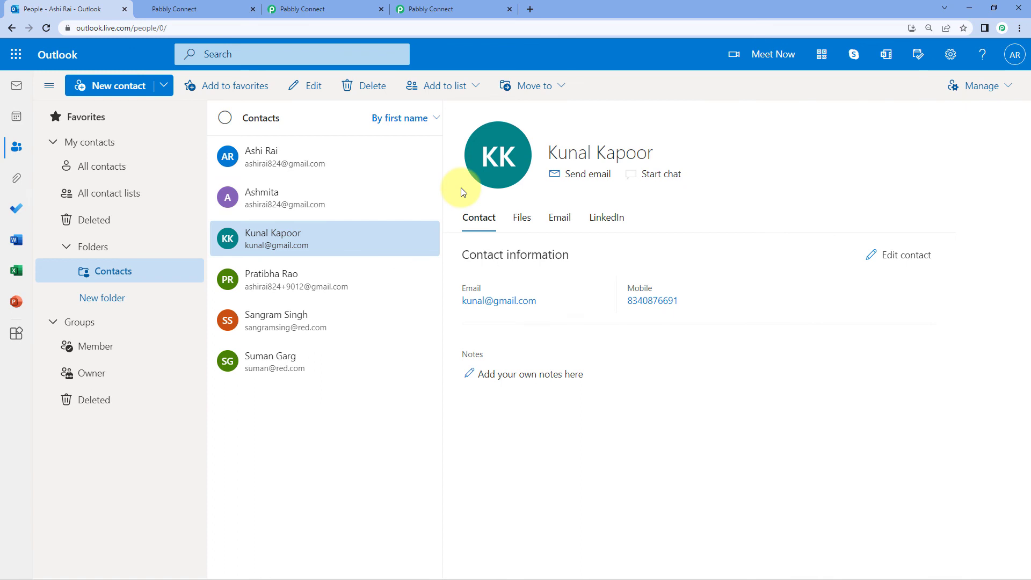
# Check HighLevel's full contacts list (13 records) for the synced contact, then return to the Pabbly workflow
pyautogui.click(187, 12)
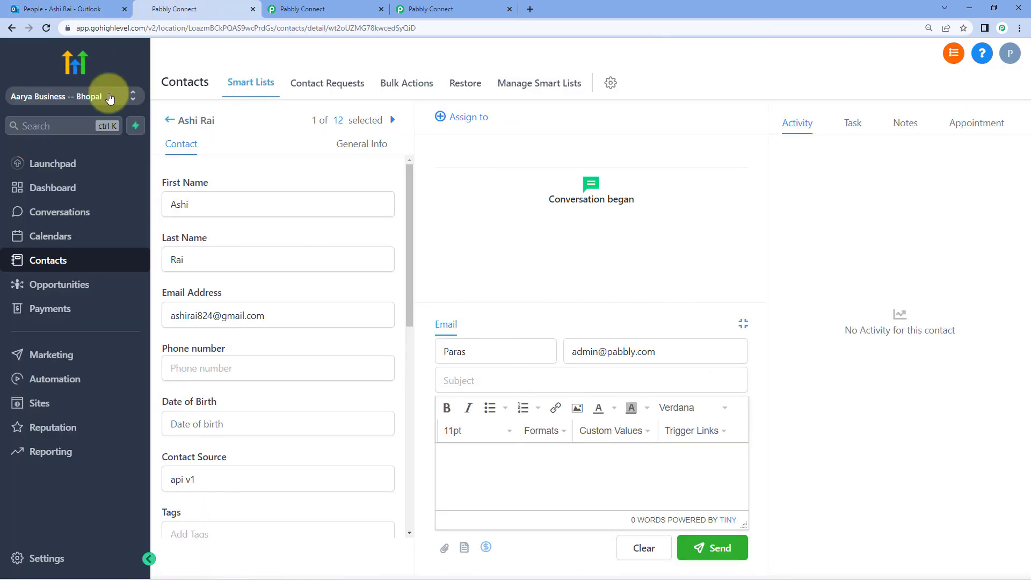
pyautogui.click(170, 121)
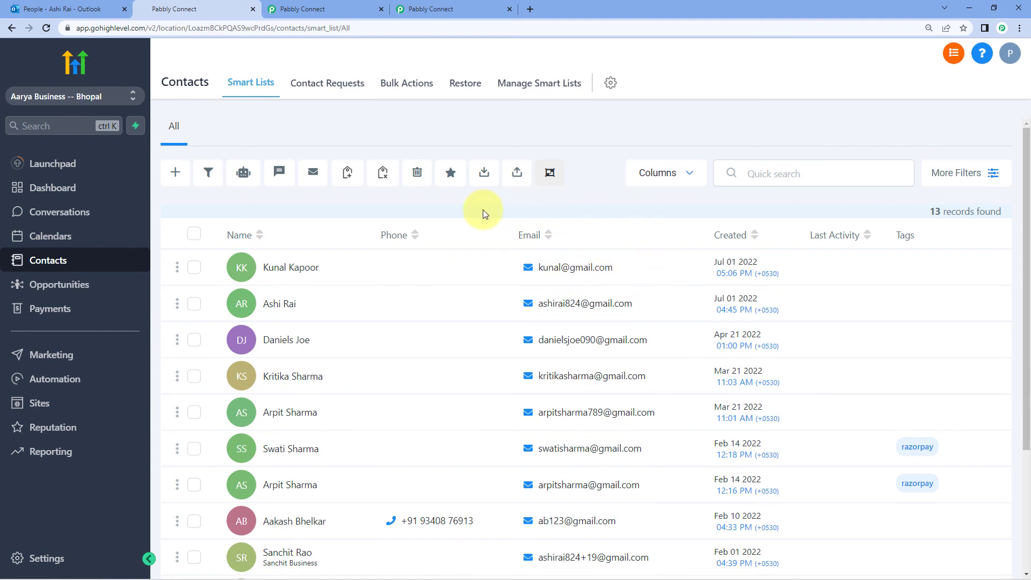
pyautogui.click(346, 13)
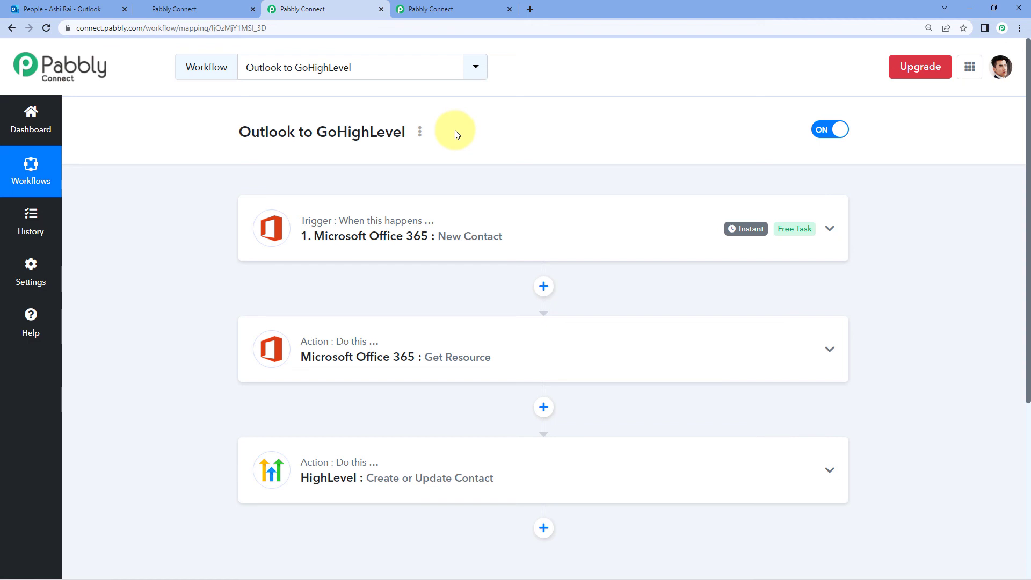
pyautogui.scroll(-1, 455, 134)
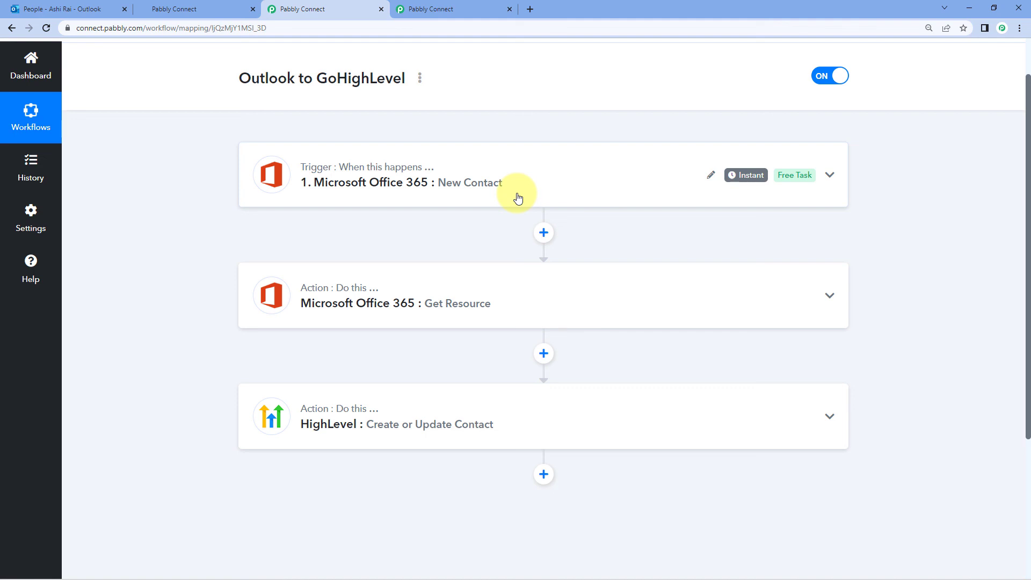
pyautogui.scroll(-1, 518, 198)
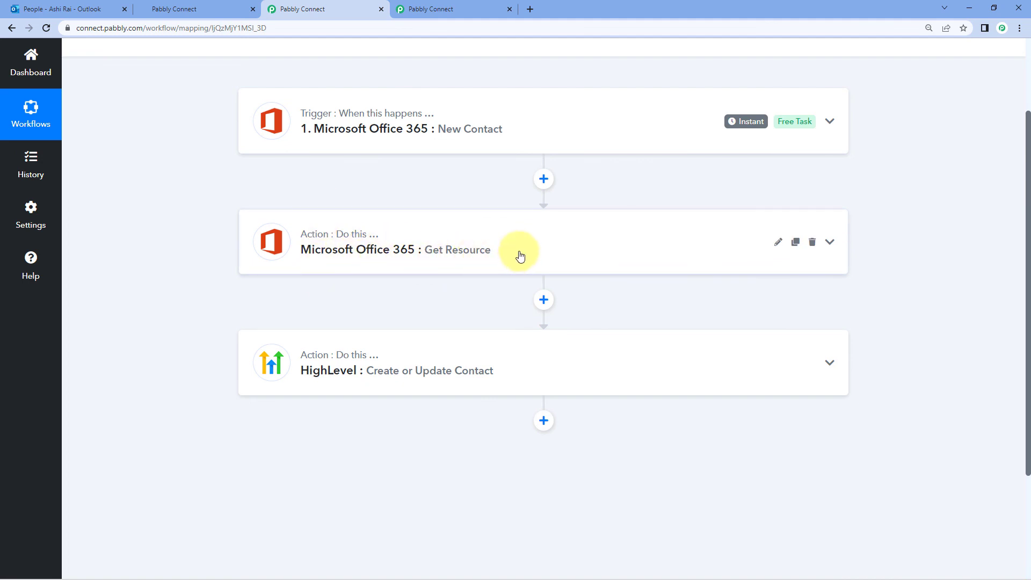
pyautogui.scroll(-1, 501, 268)
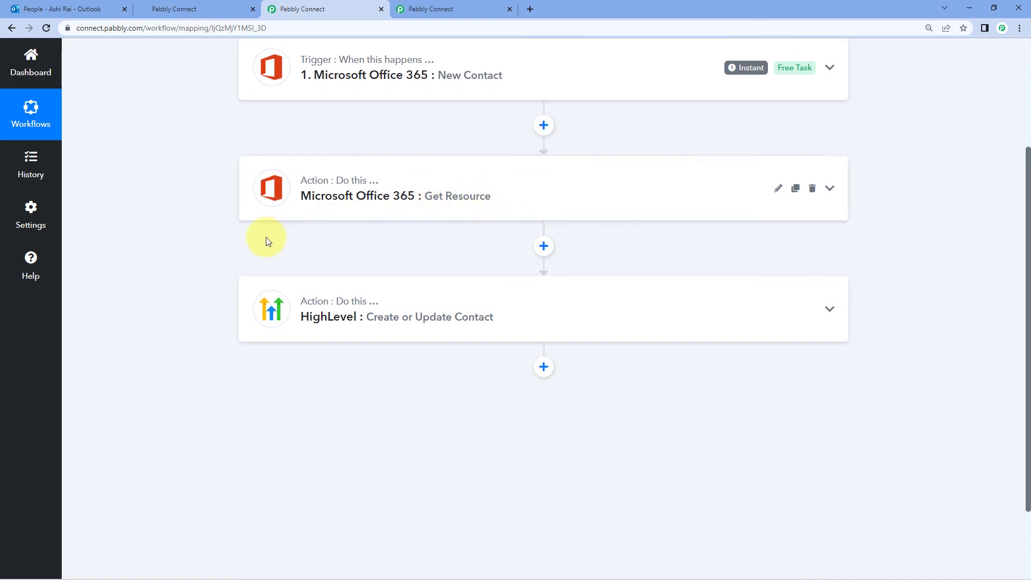
pyautogui.scroll(2, 467, 261)
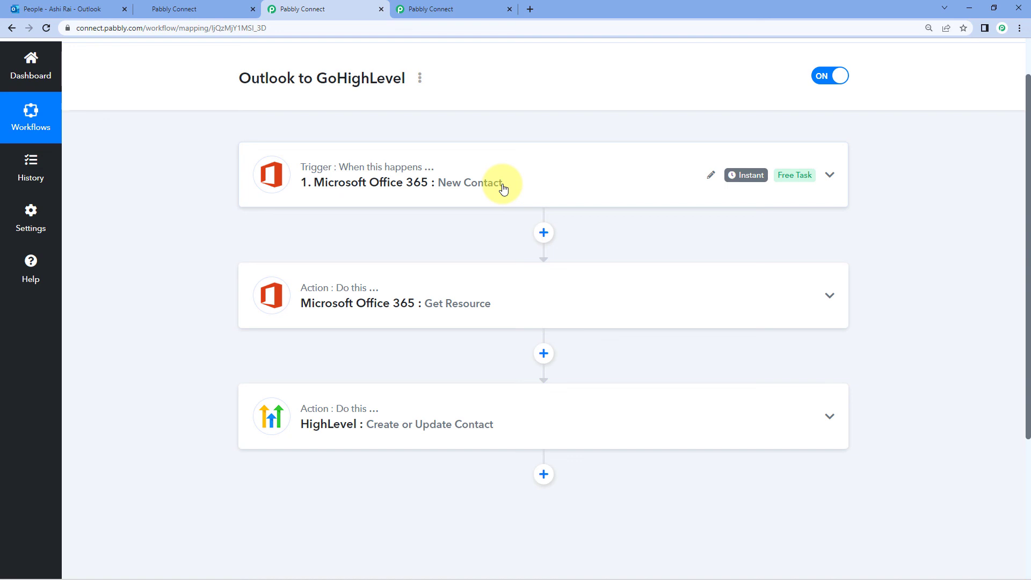
pyautogui.click(464, 9)
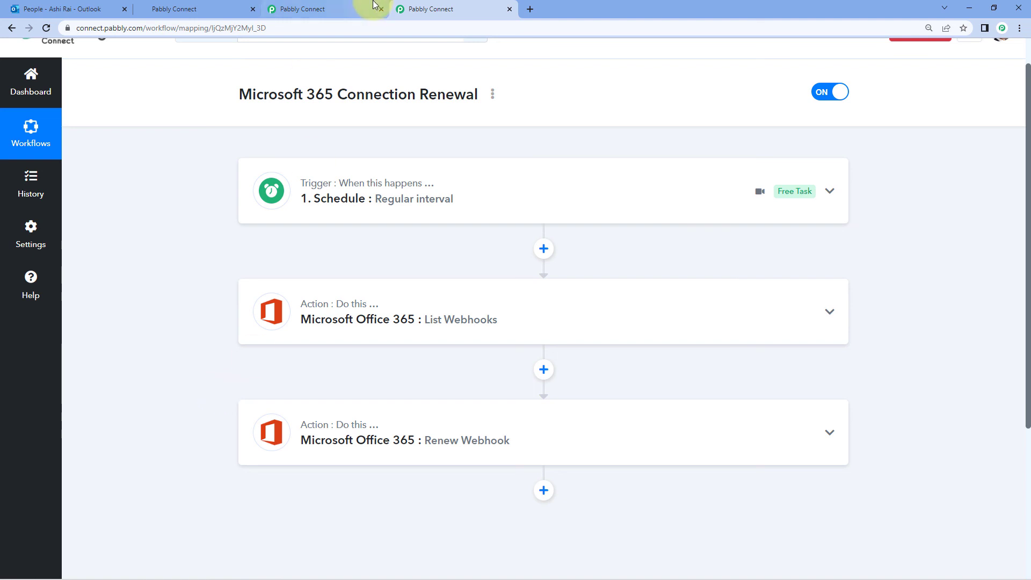
pyautogui.click(336, 8)
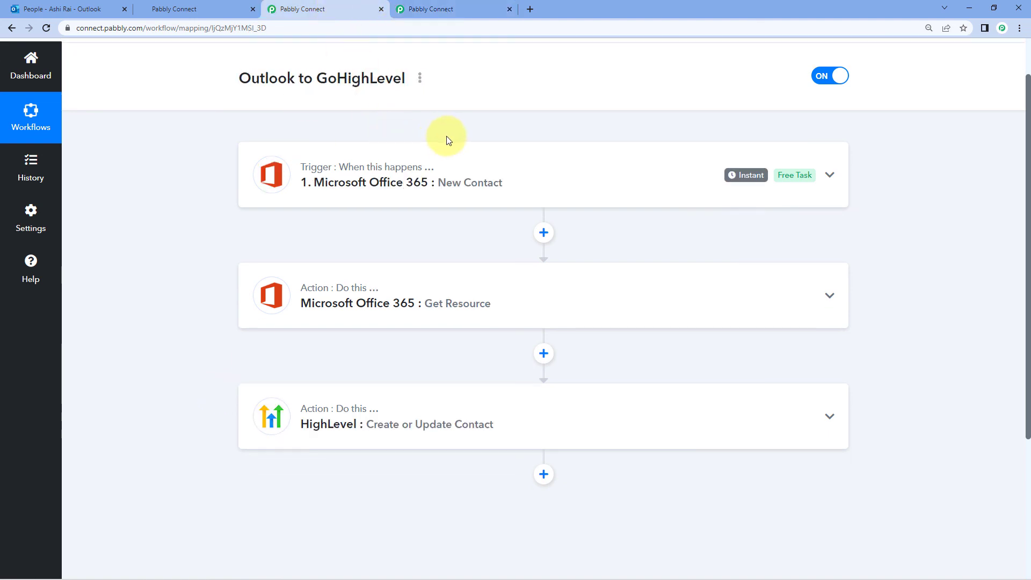
pyautogui.scroll(1, 449, 138)
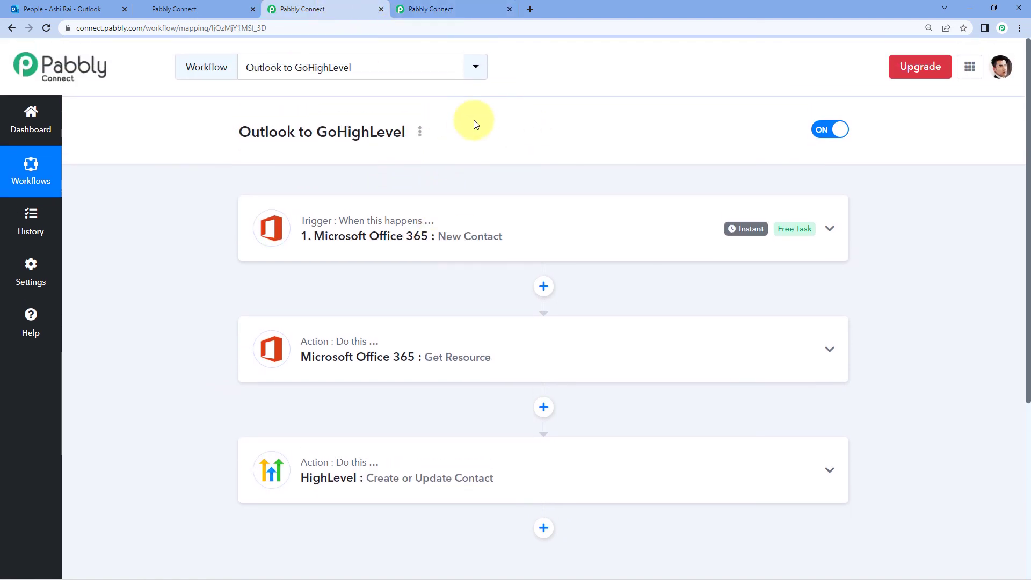